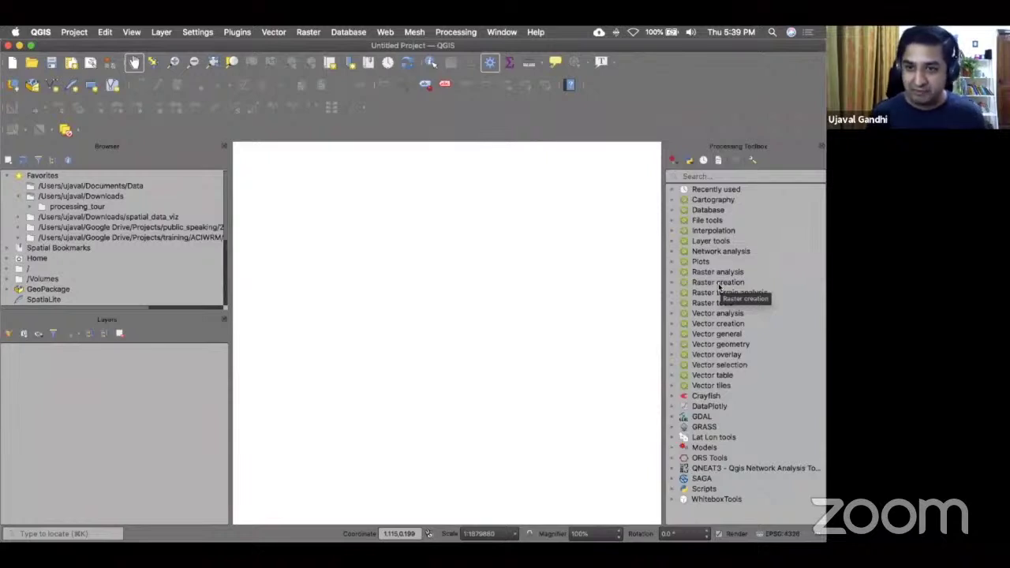
Step: Open the Python Console and run the list_algorithms.py script
left_click(707, 427)
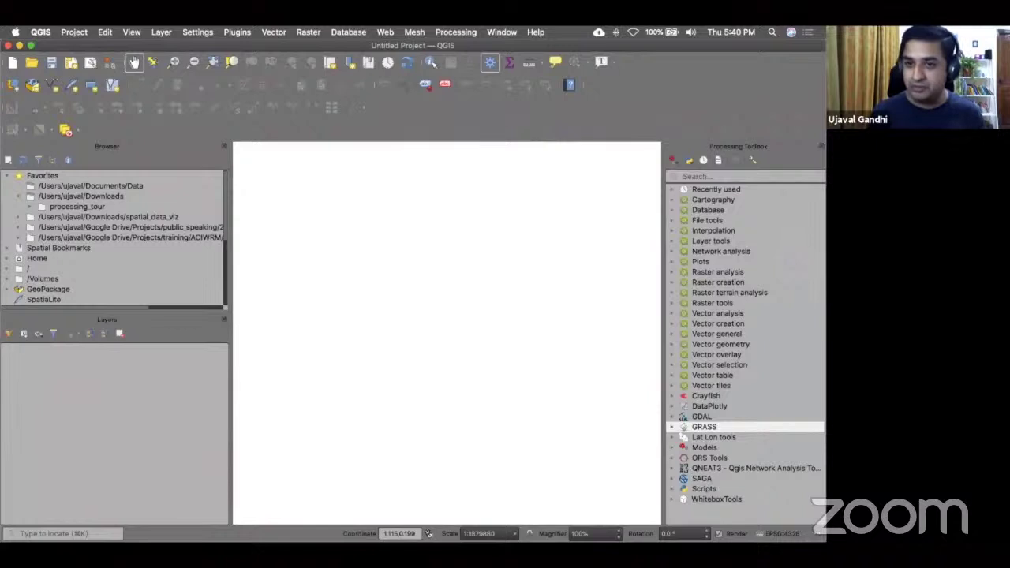
left_click(239, 31)
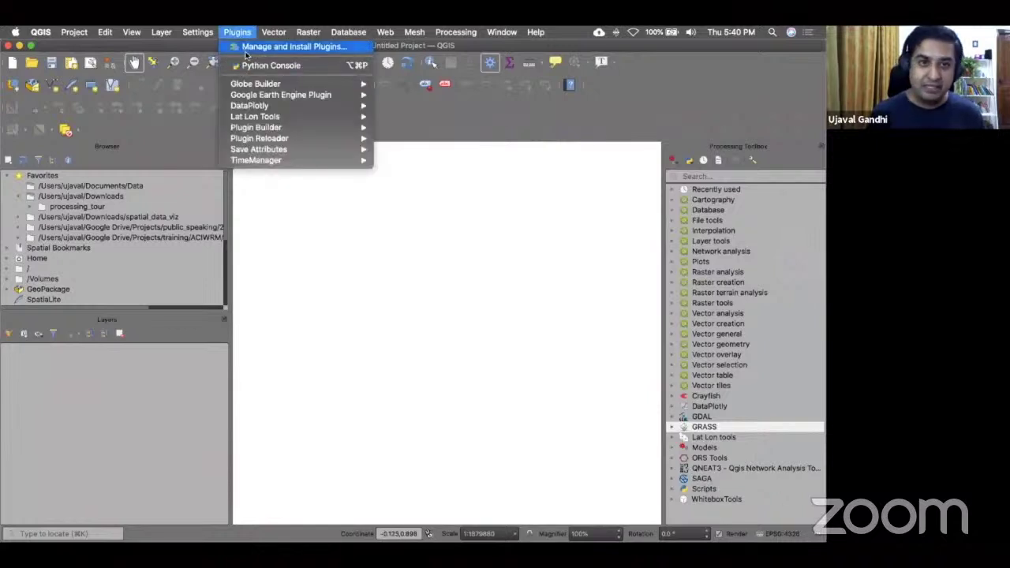
key("alt+super+p")
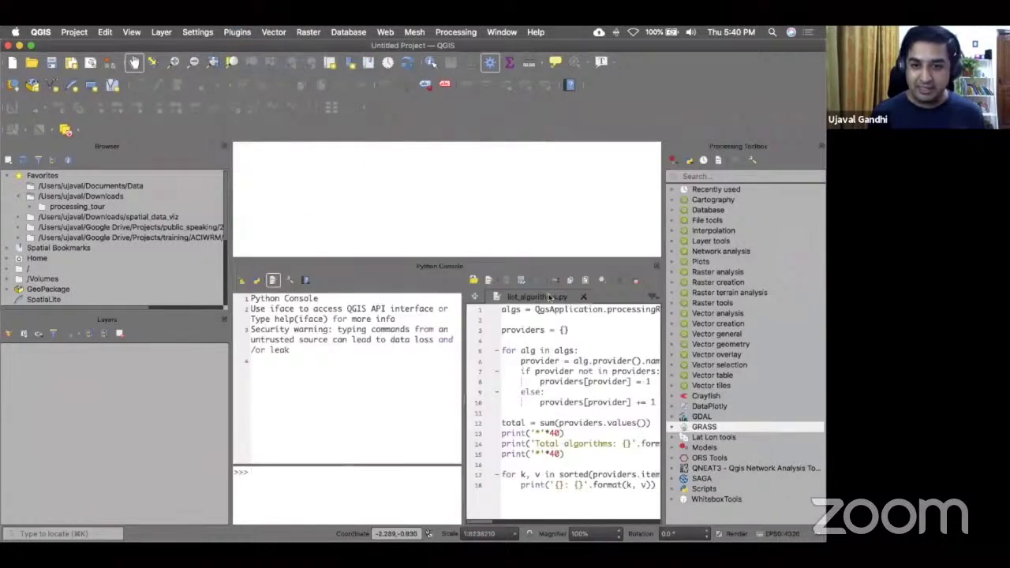
key("super+shift+e")
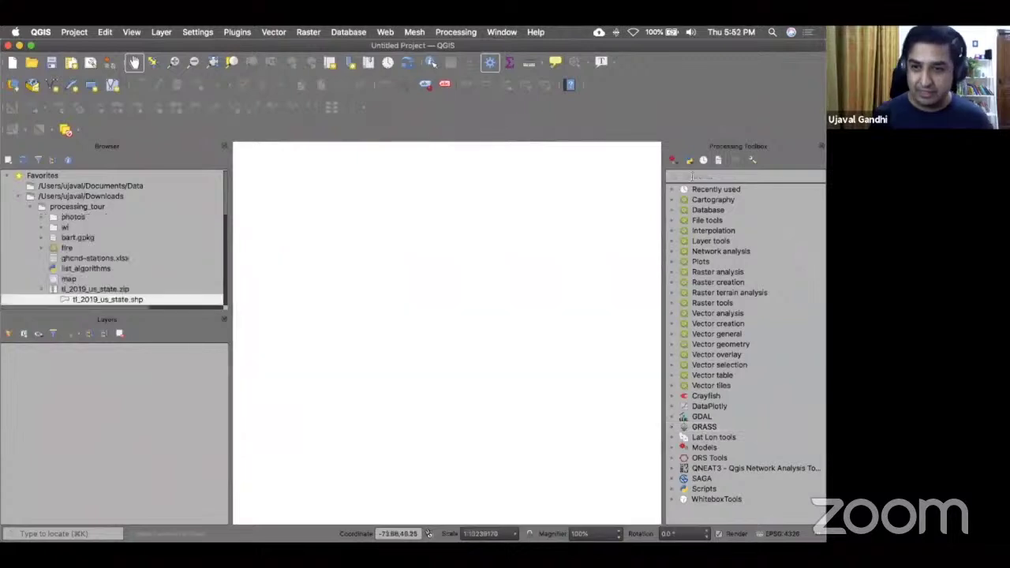
Step: Search the toolbox for "create po", open Create points layer from table, and load ghcnd-stations.xlsx as the input layer
left_click(691, 176)
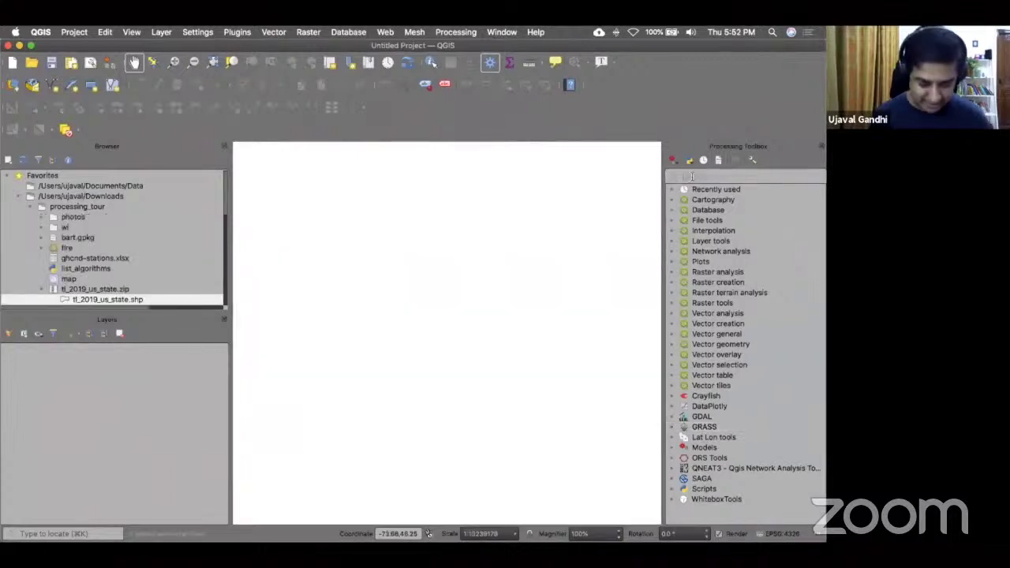
type("create pot")
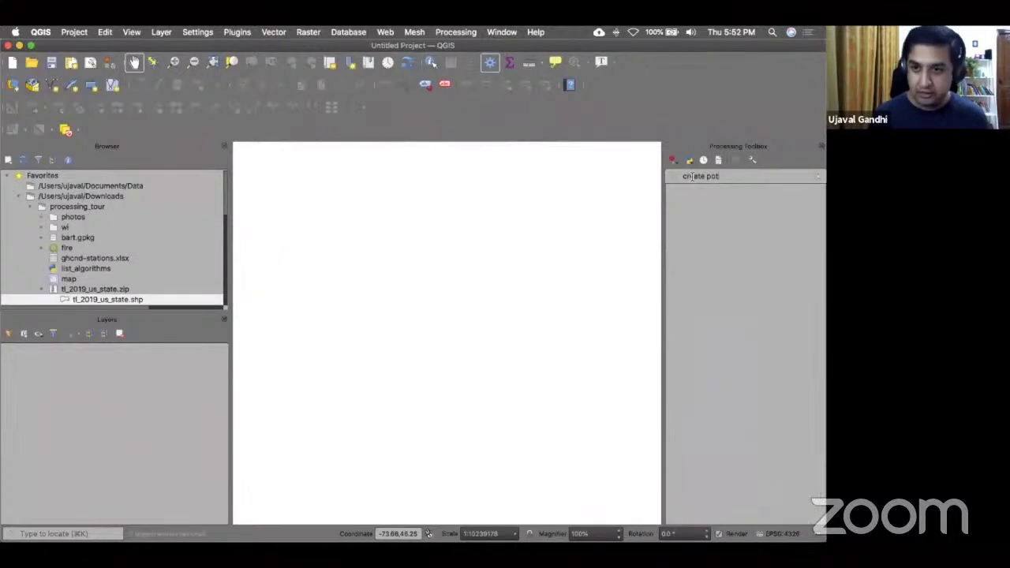
key("BackSpace")
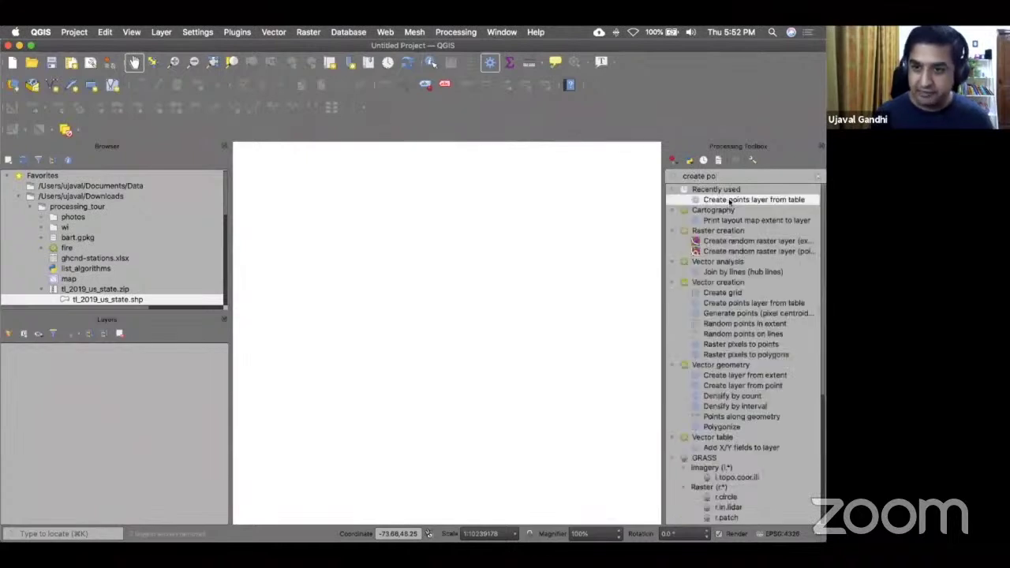
double_click(715, 199)
left_click(588, 161)
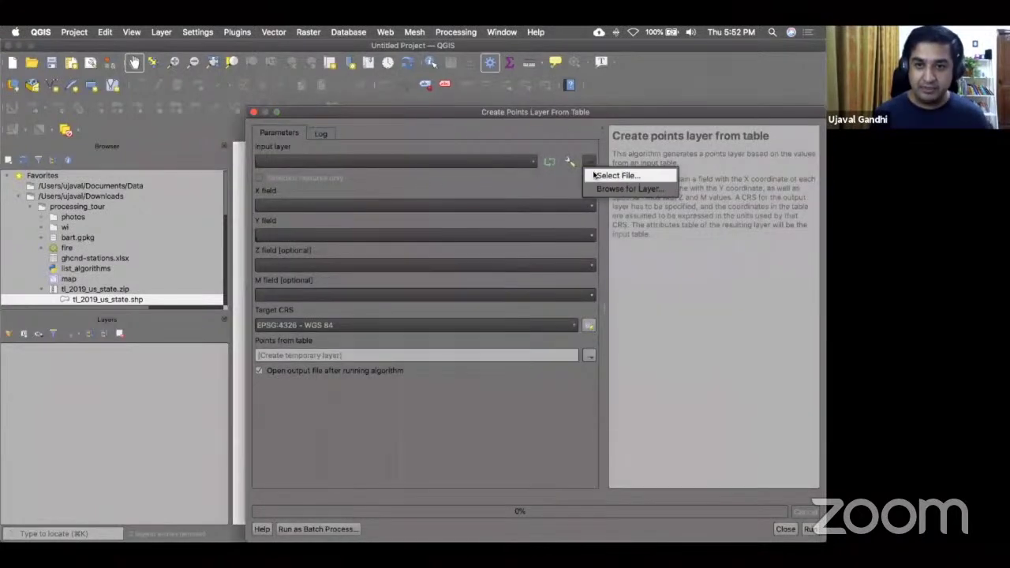
left_click(442, 294)
double_click(321, 222)
Step: Switch to Excel to examine the coordinate columns of the ghcnd-stations workbook
key("super+Tab")
key("super+Tab")
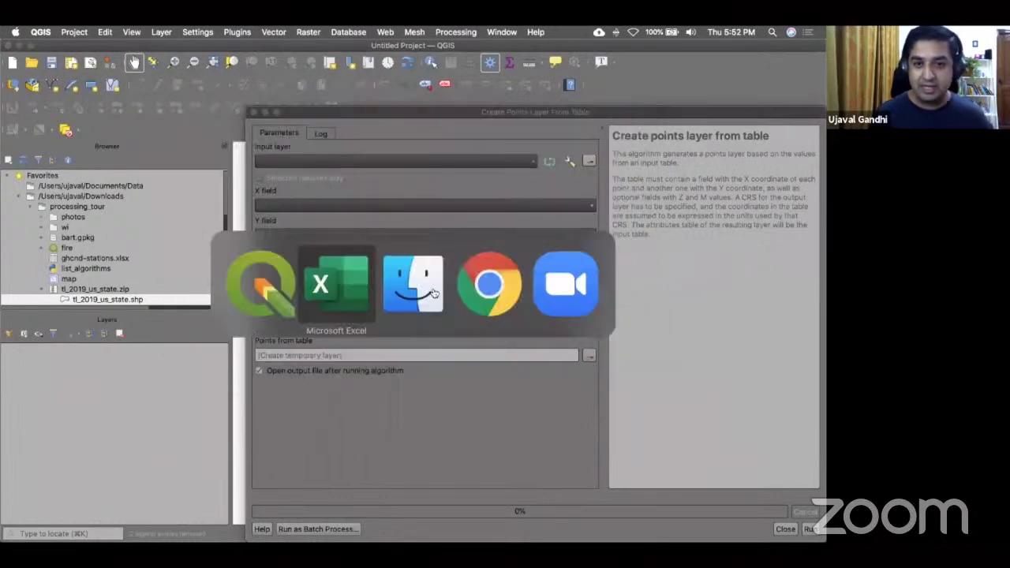
key("super+Tab")
key("super+Tab")
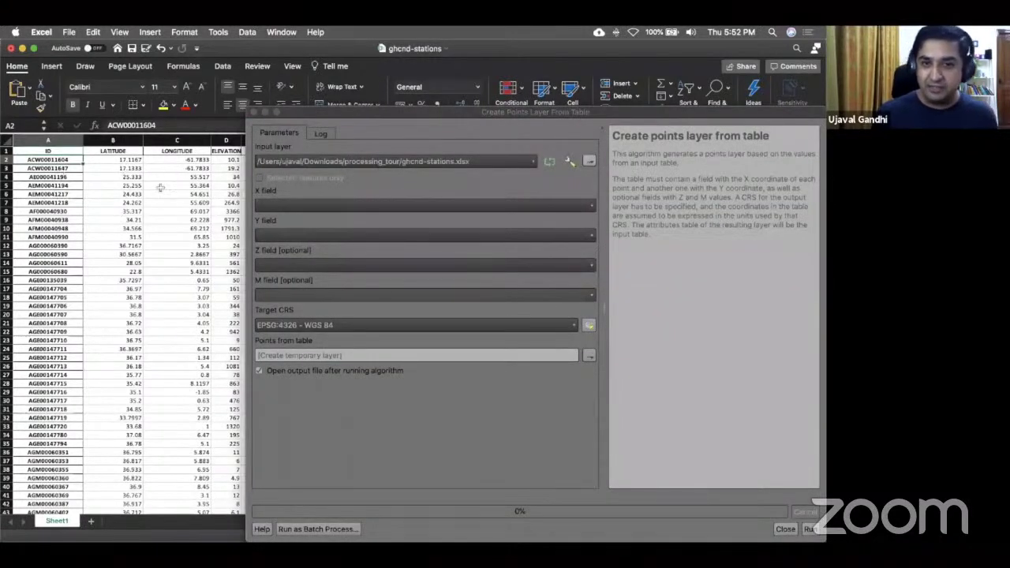
Step: Set the X field to LONGITUDE and the Y field to LATITUDE, and generate the points layer in EPSG:4326
left_click(347, 206)
left_click(347, 207)
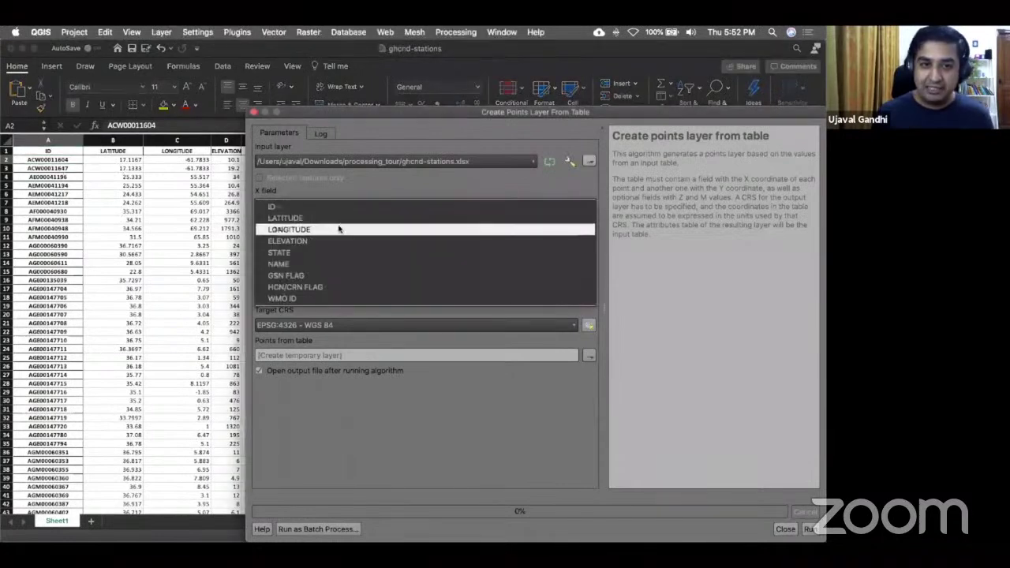
left_click(337, 228)
left_click(337, 235)
left_click(335, 247)
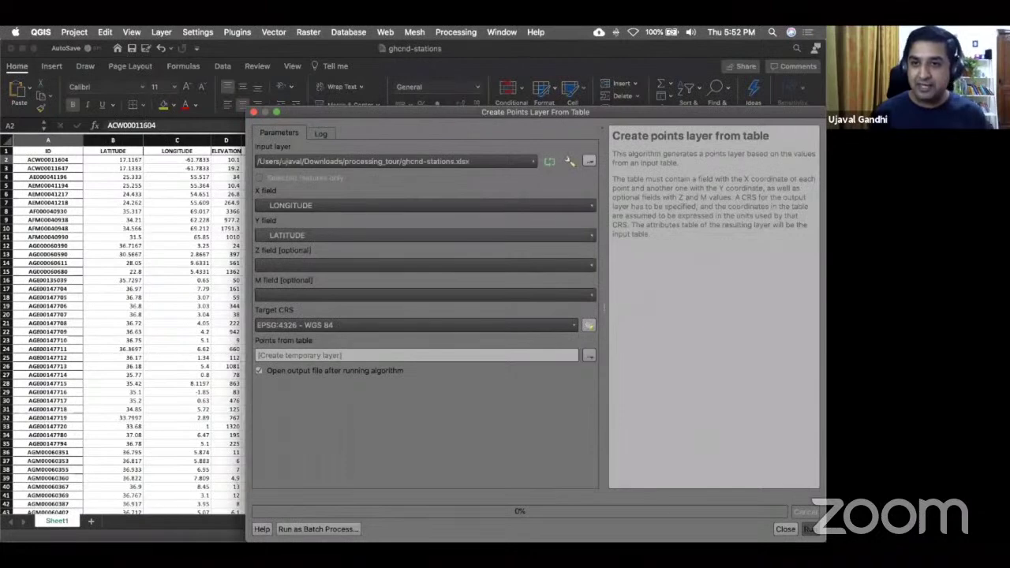
key("Return")
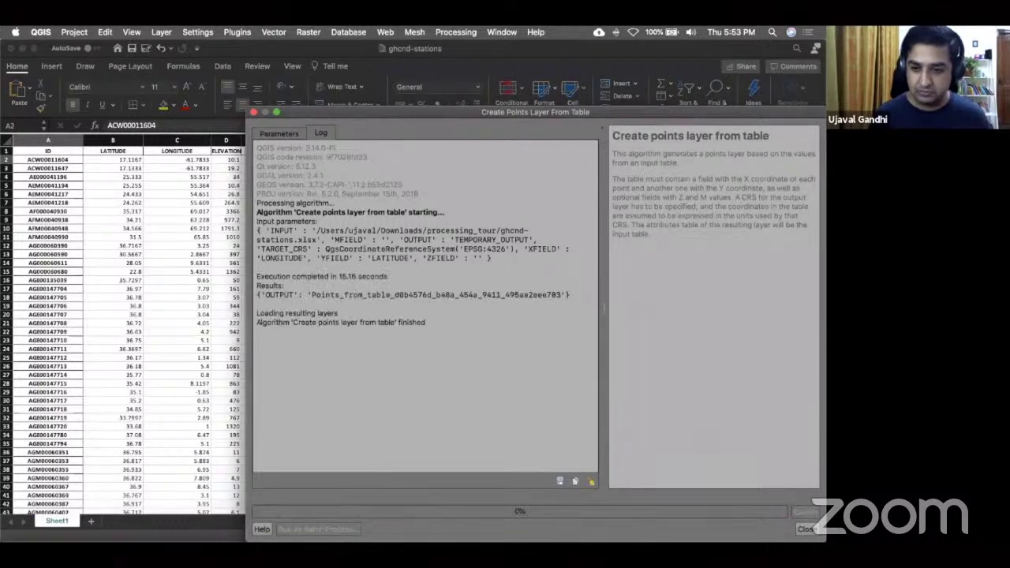
left_click(729, 529)
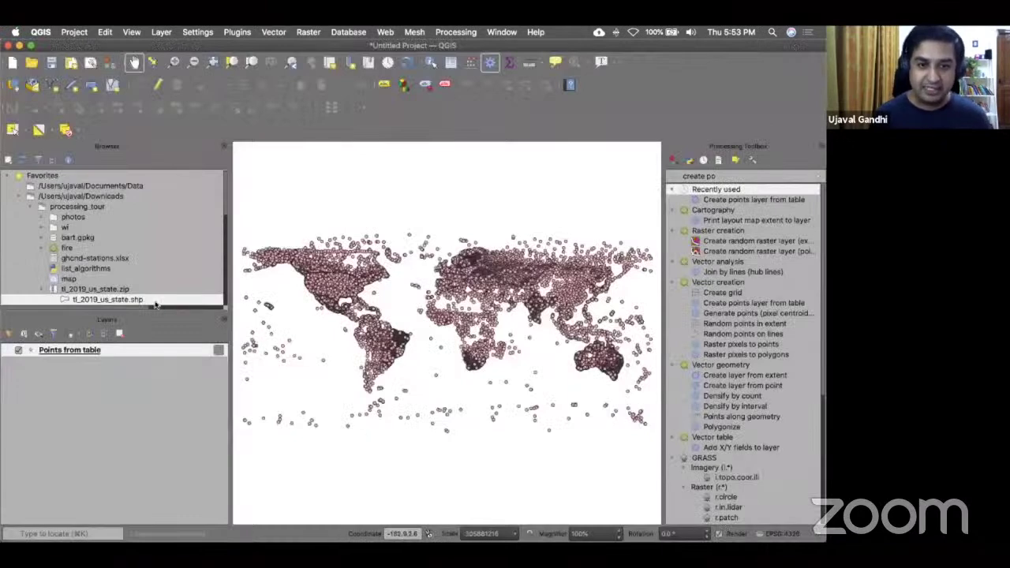
Step: Add the tl_2019_us_state.shp layer to the map and select the Wisconsin polygon
left_click_drag(155, 300, 308, 293)
scroll(321, 303, "up", 5)
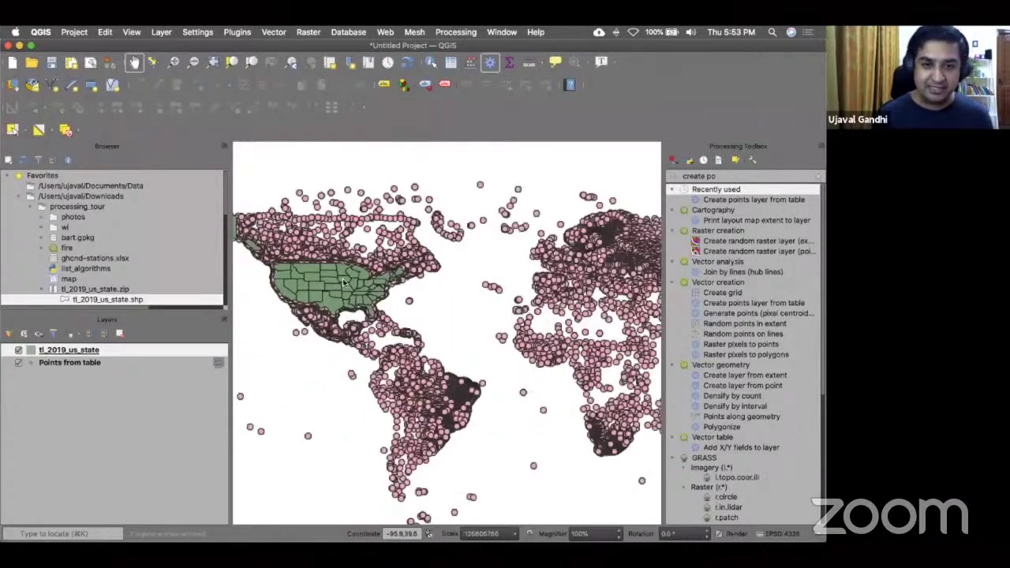
left_click(12, 129)
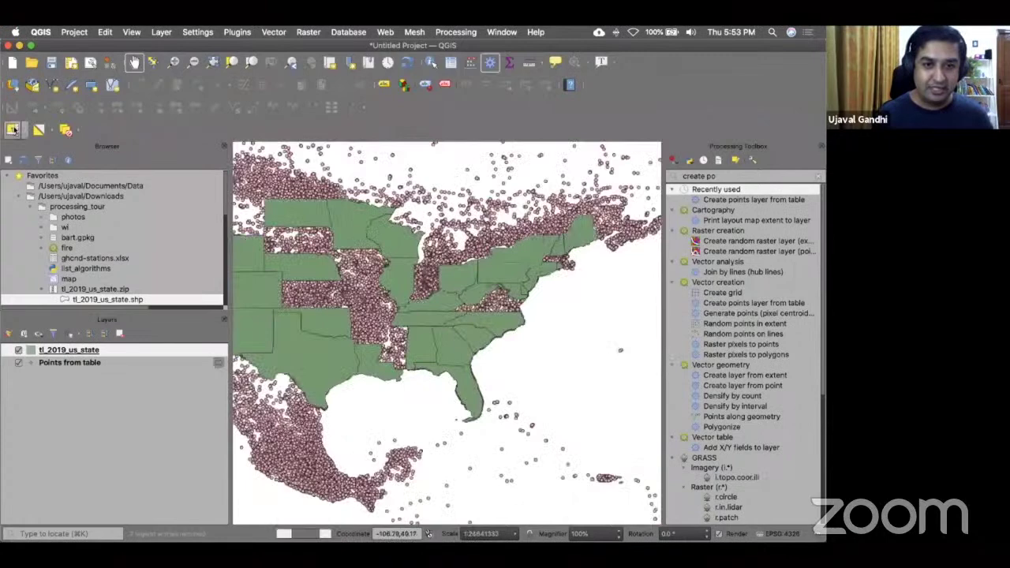
left_click(404, 254)
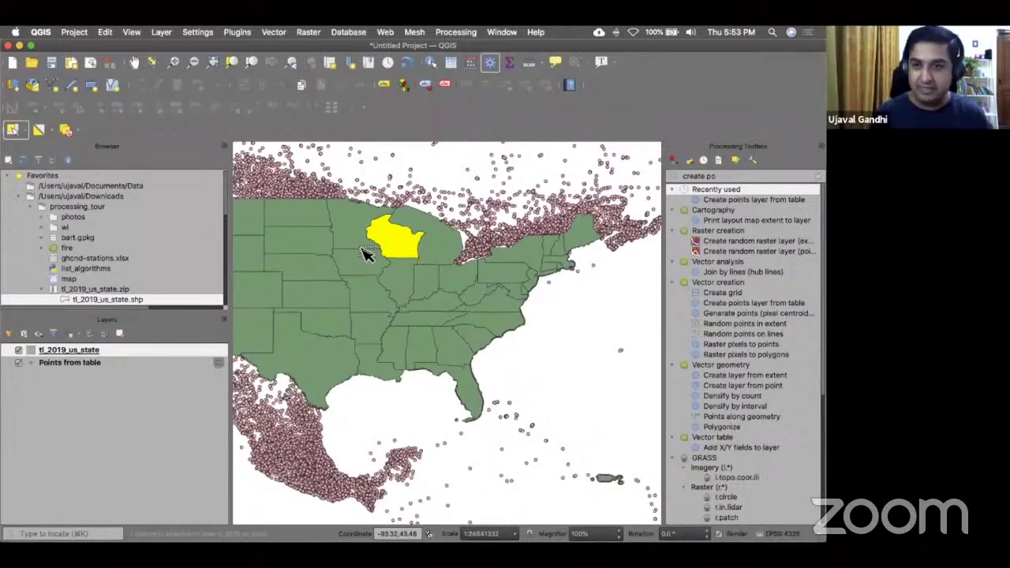
Step: Find the Extract by location algorithm and set Points from table as the layer to extract features from
left_click(816, 176)
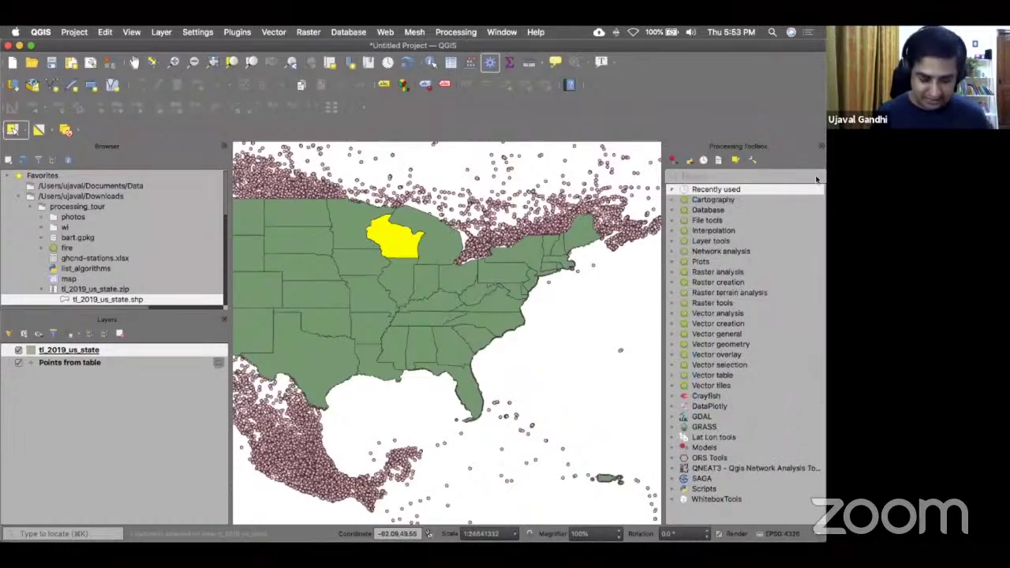
type("extract")
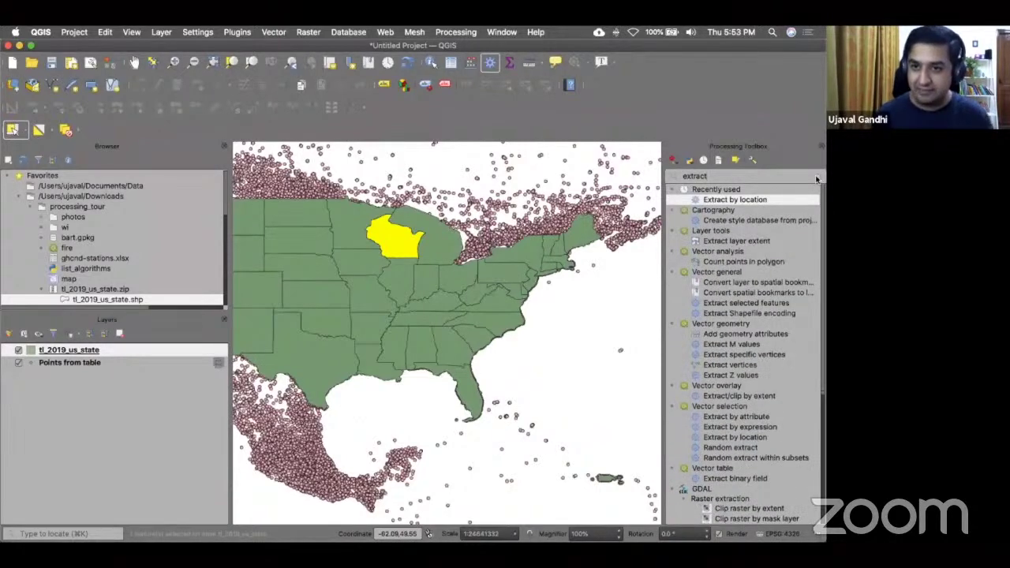
left_click(736, 418)
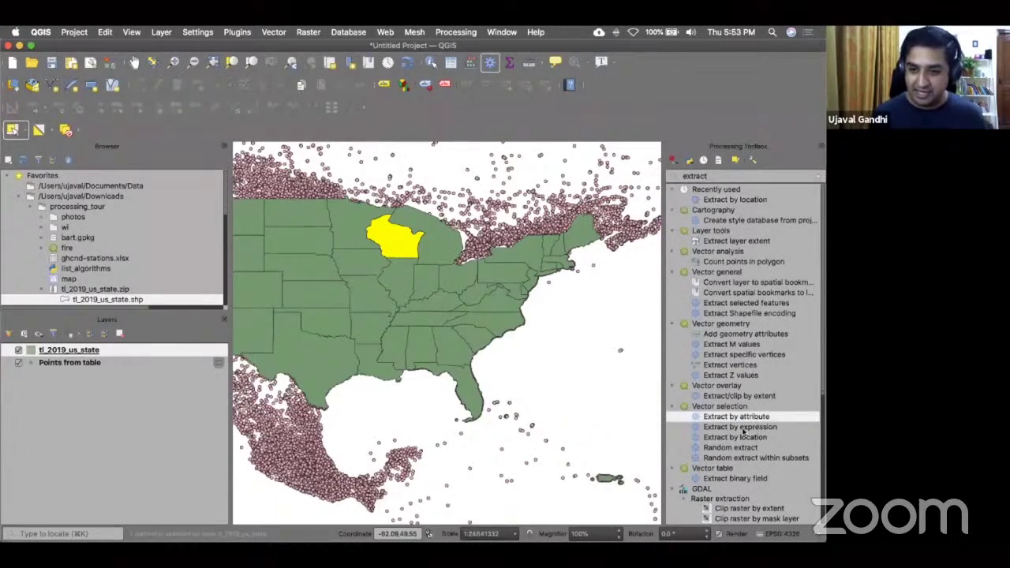
double_click(757, 438)
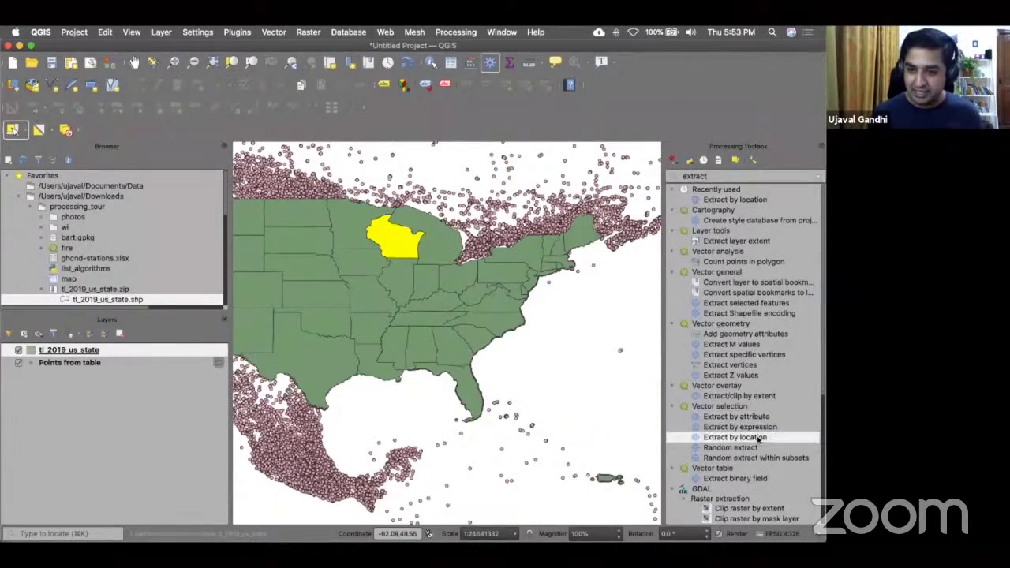
left_click(385, 159)
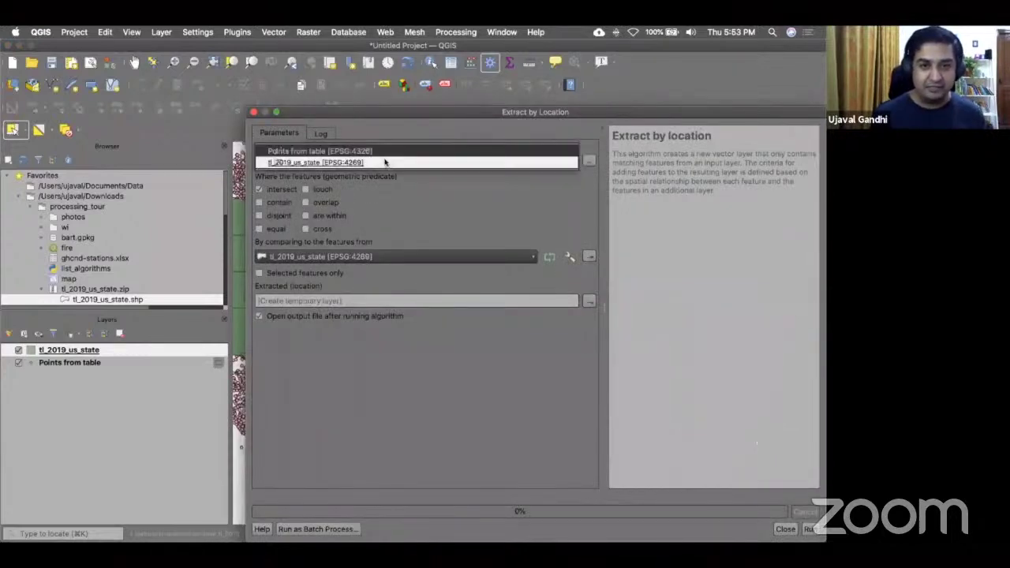
left_click(384, 157)
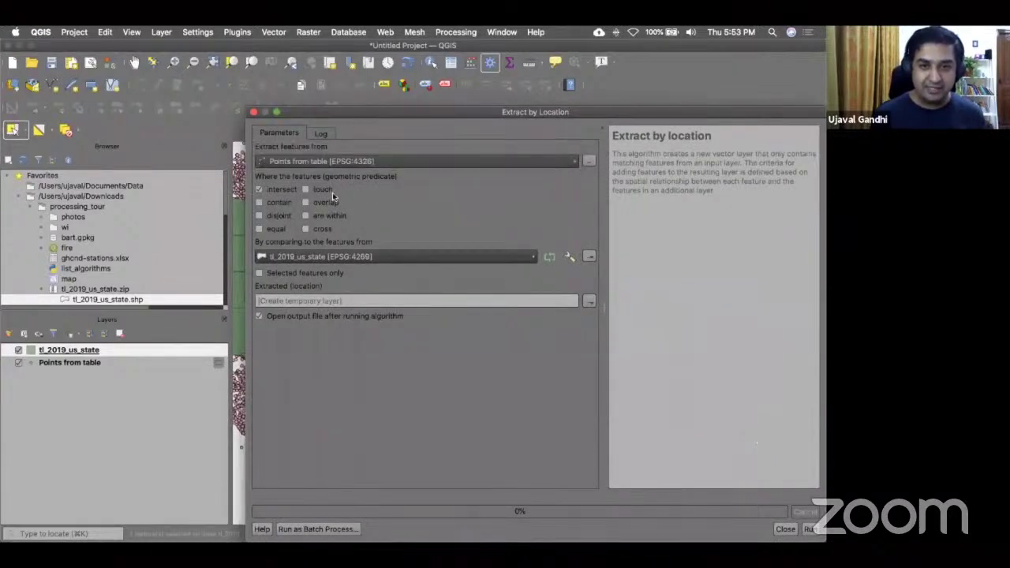
Step: Extract the points intersecting only the selected features of tl_2019_us_state into a temporary layer, checking the map and the log
left_click(359, 257)
left_click(360, 257)
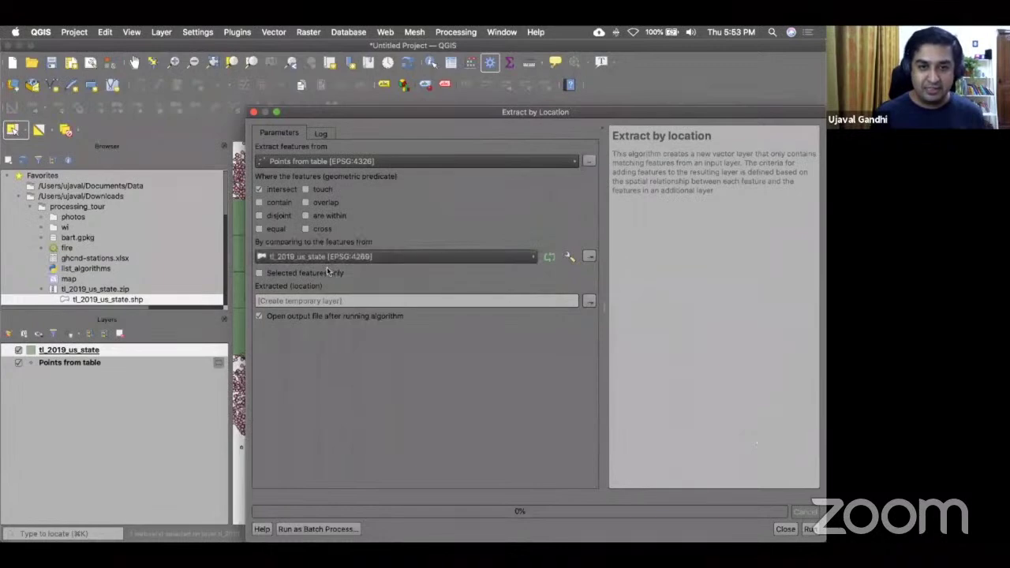
left_click(338, 273)
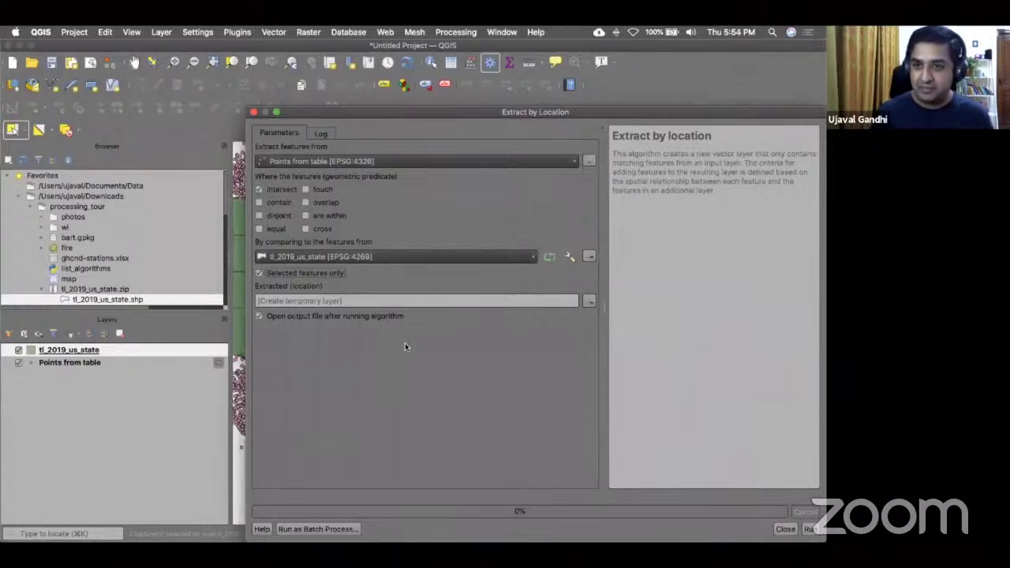
left_click(812, 528)
left_click_drag(425, 110, 629, 266)
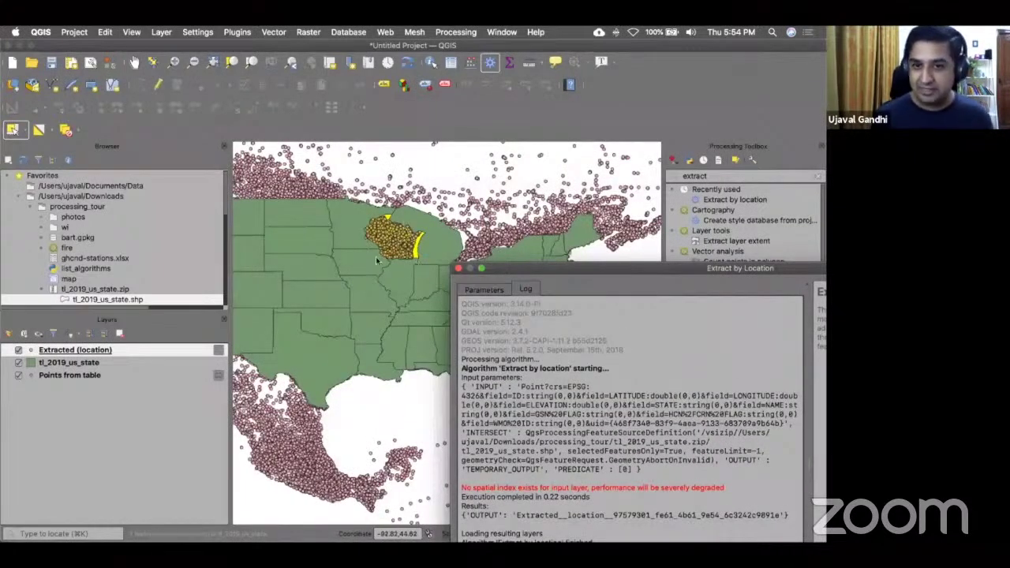
left_click_drag(590, 271, 543, 175)
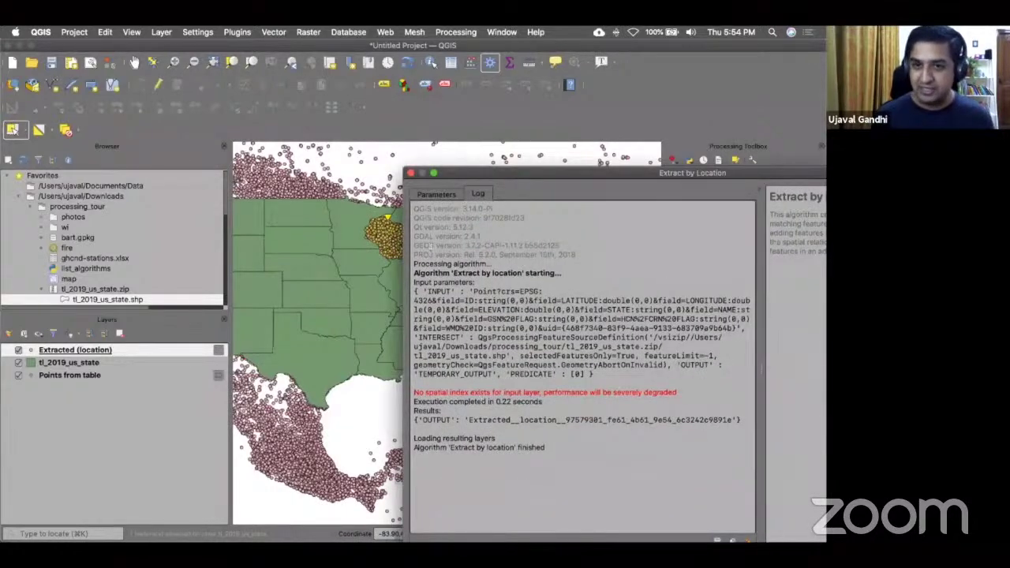
left_click(409, 173)
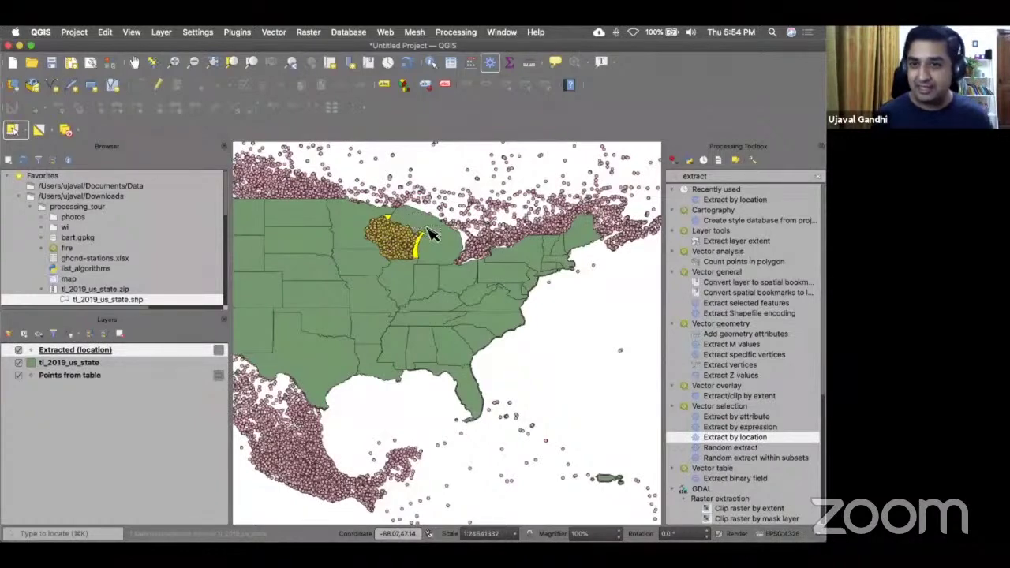
Step: Search the toolbox for "create spa" and create a spatial index for the Points from table layer
left_click(818, 176)
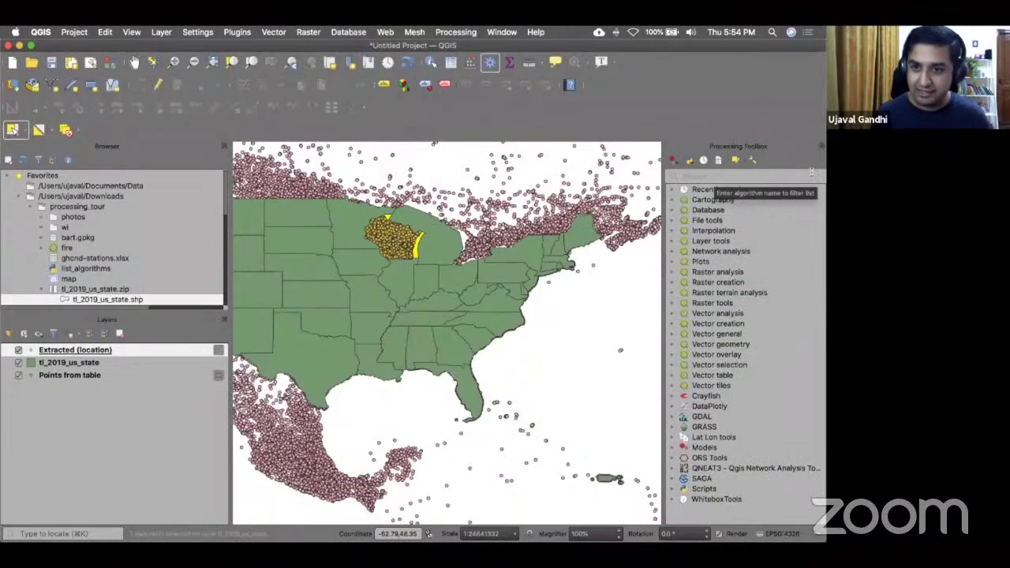
type("create")
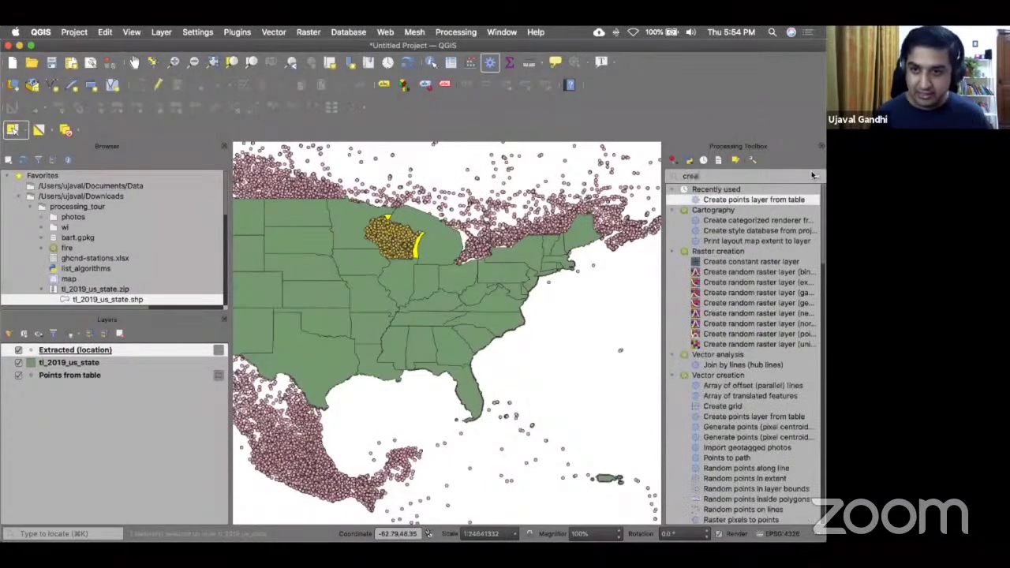
type(" spa")
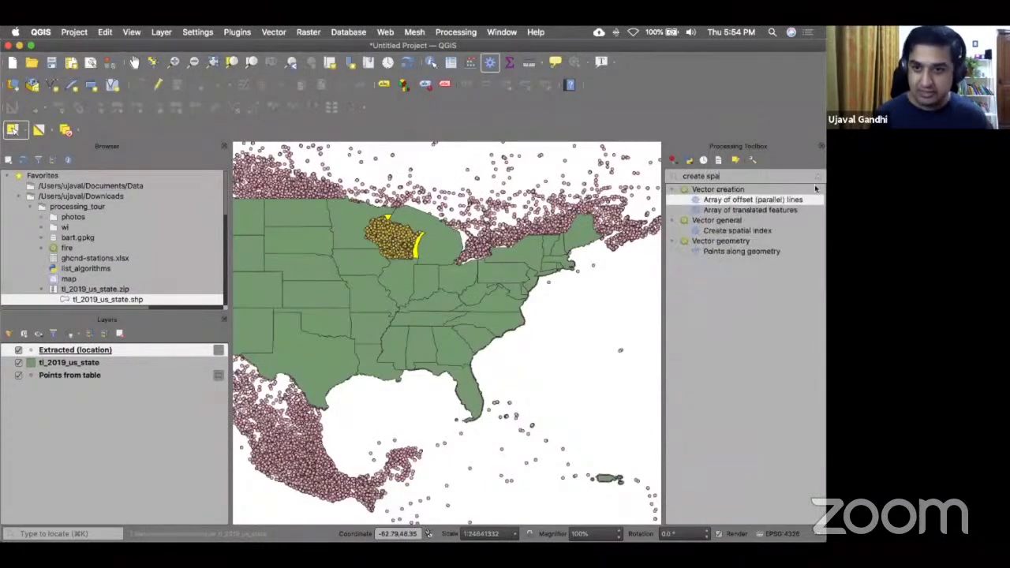
double_click(749, 231)
left_click(461, 161)
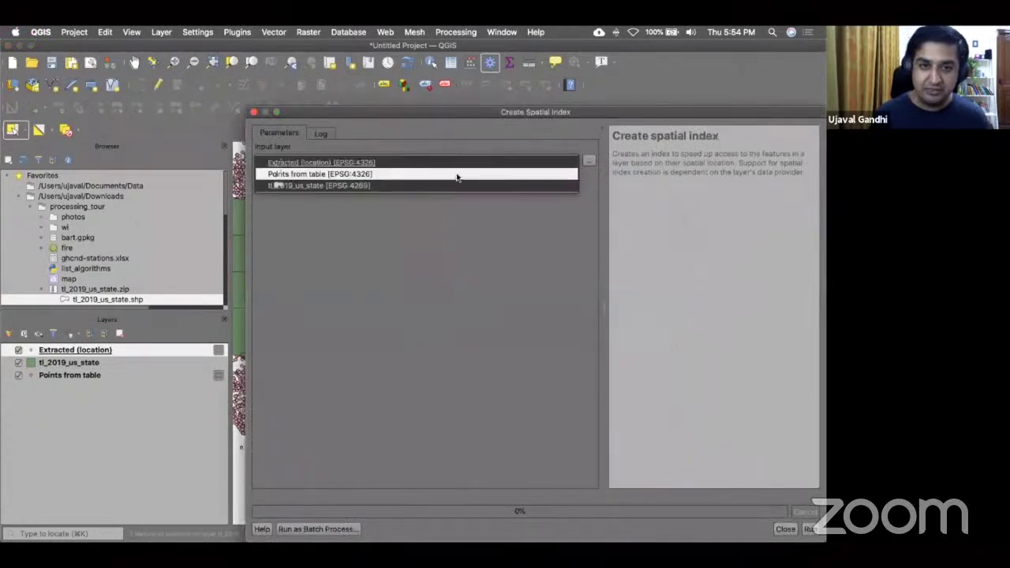
left_click(456, 175)
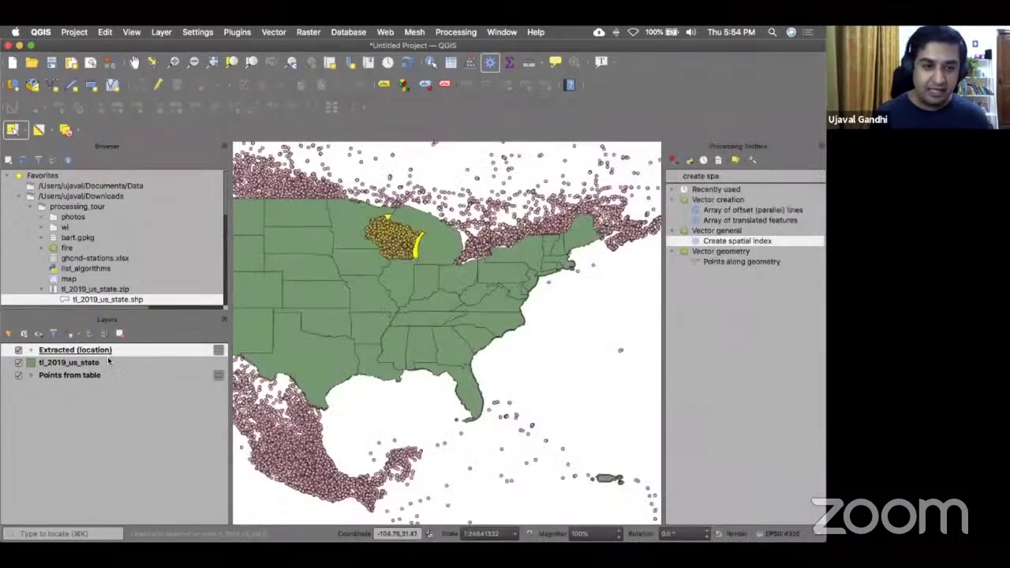
Step: Remove the Extracted (location) layer from the project
right_click(109, 356)
left_click(155, 193)
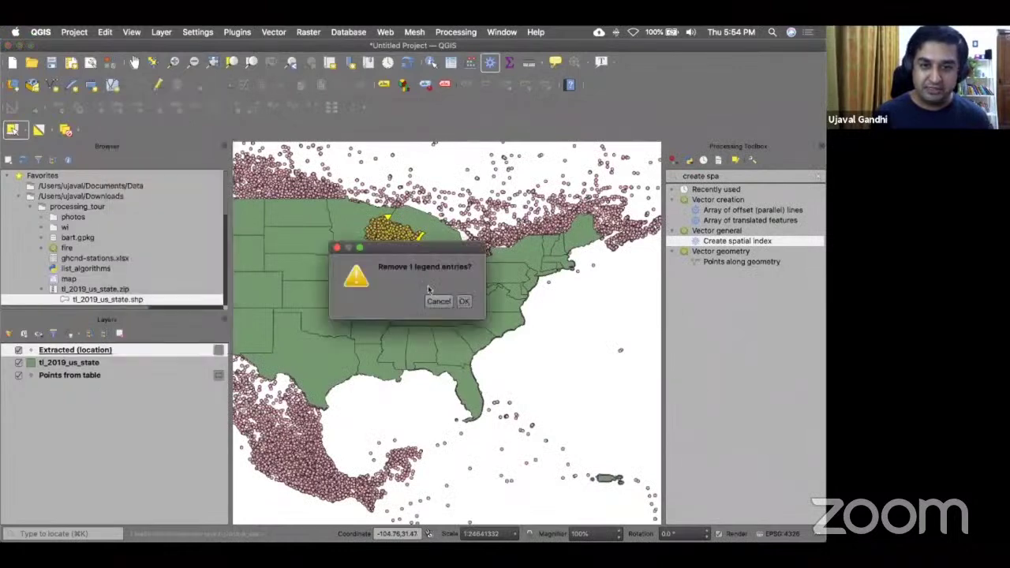
left_click(464, 301)
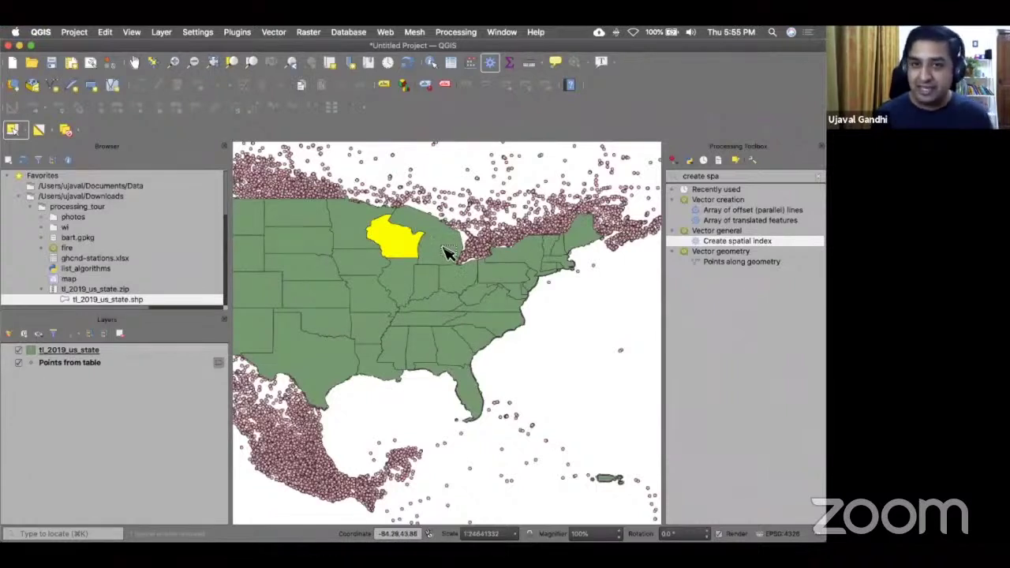
Step: Rerun the Extract by location operation from the processing history with its selected-features-only settings, outputting a temporary layer
left_click(443, 32)
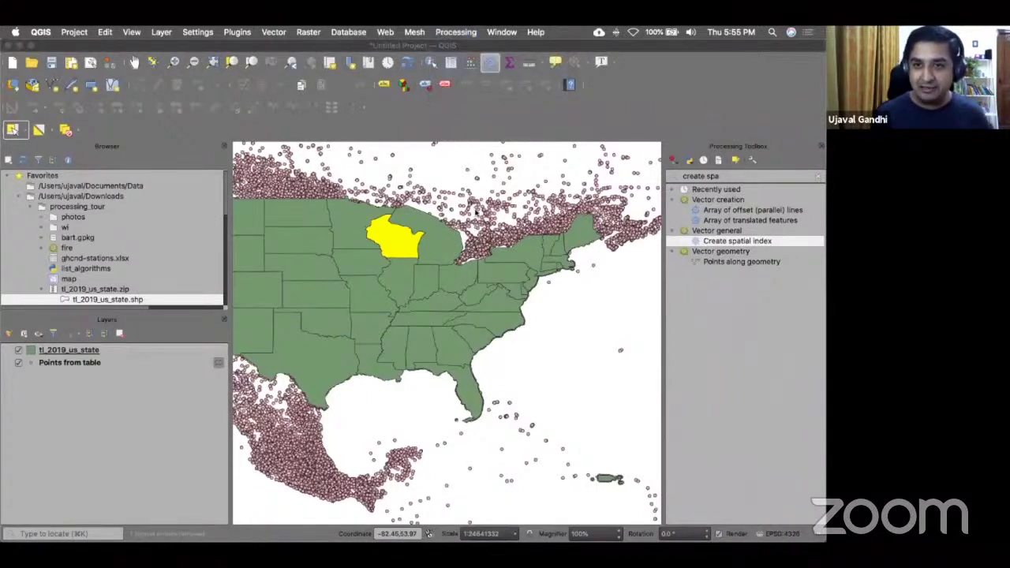
key("ctrl+alt+h")
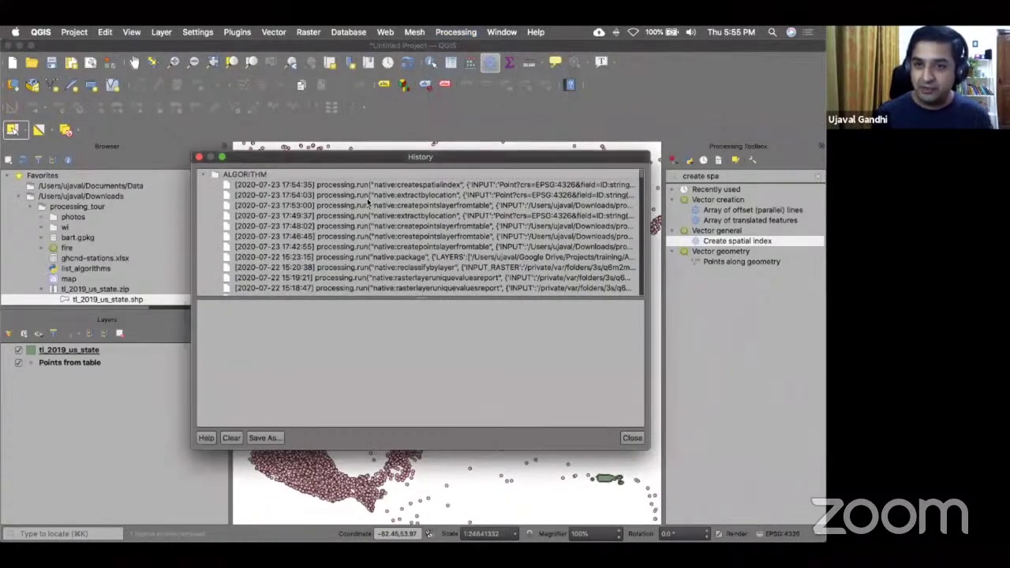
left_click(378, 196)
double_click(378, 196)
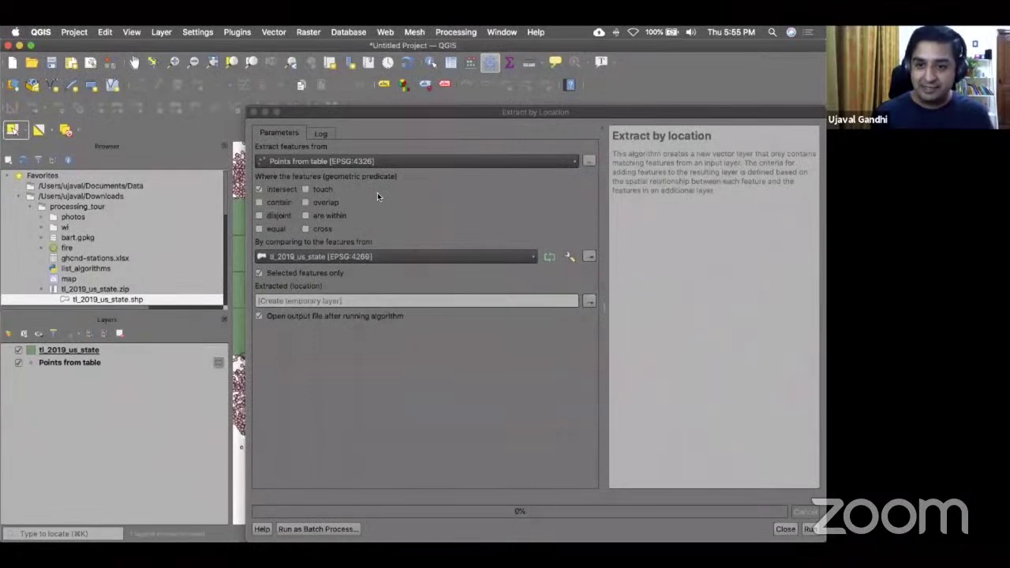
left_click(810, 528)
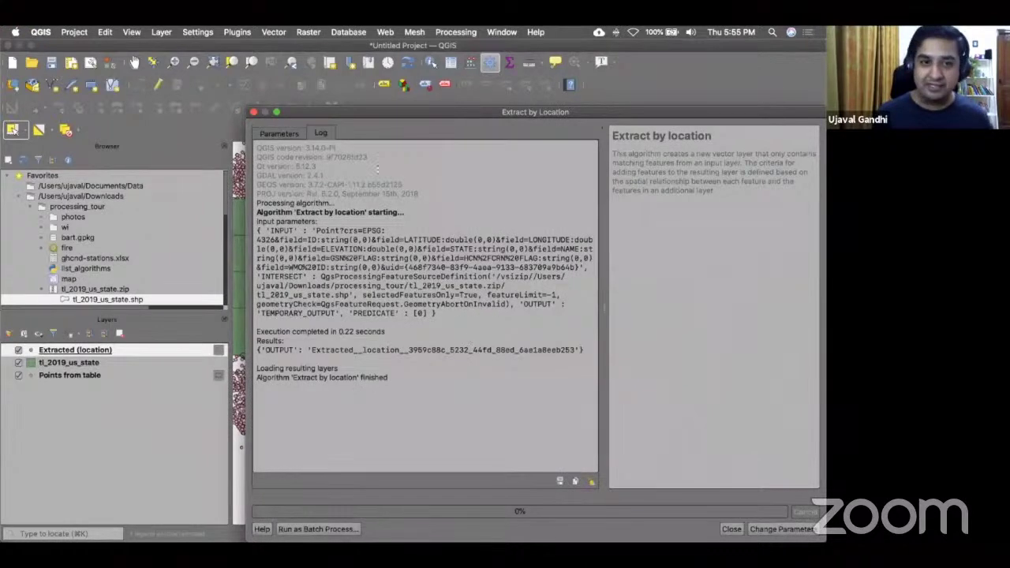
left_click(253, 112)
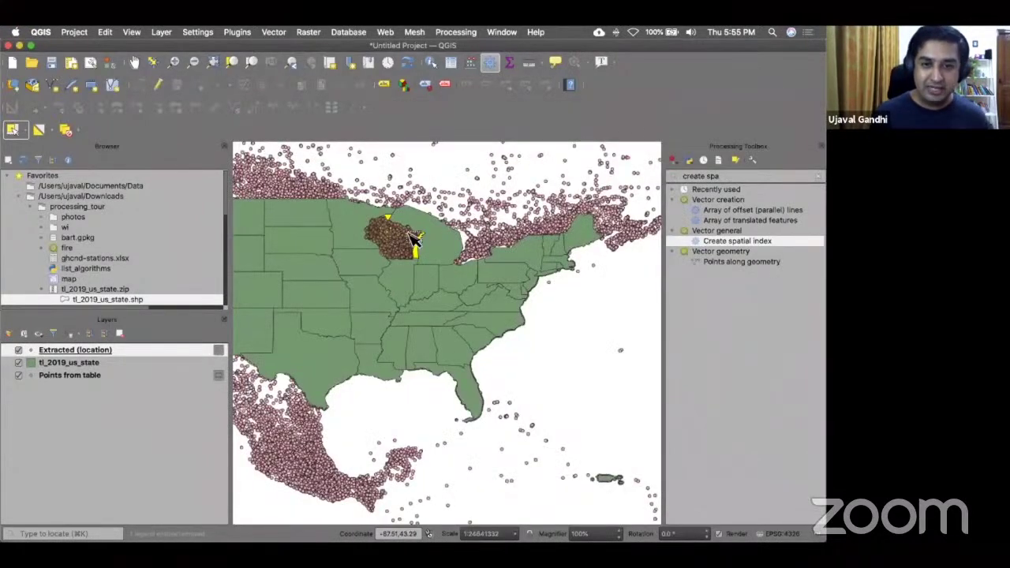
Step: Hide the tl_2019_us_state and Points from table layers, leaving only the extracted stations displayed, and clear the toolbox search
scroll(413, 241, "up", 2)
left_click(18, 363)
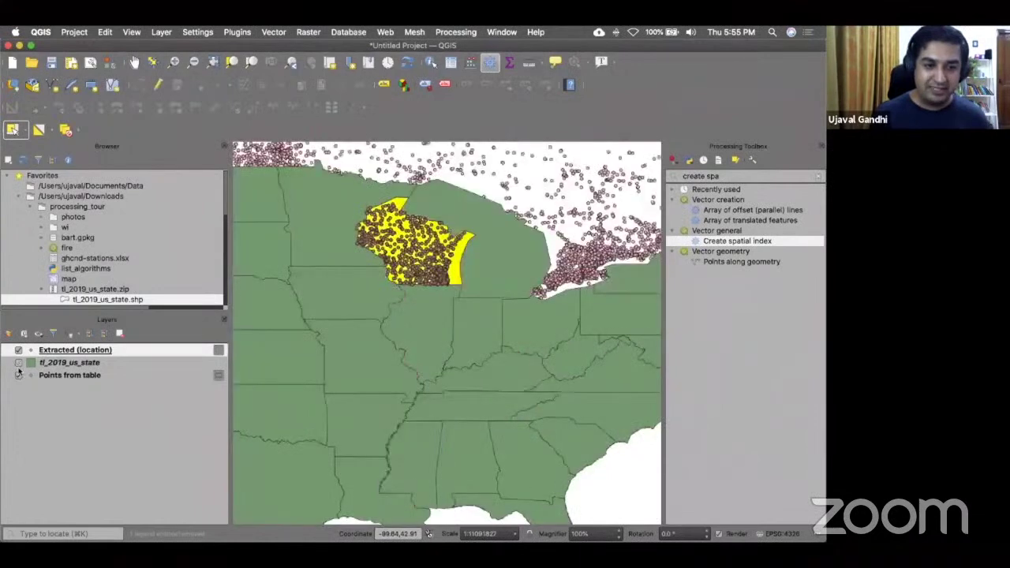
left_click(18, 376)
left_click_drag(381, 230, 399, 306)
left_click(816, 176)
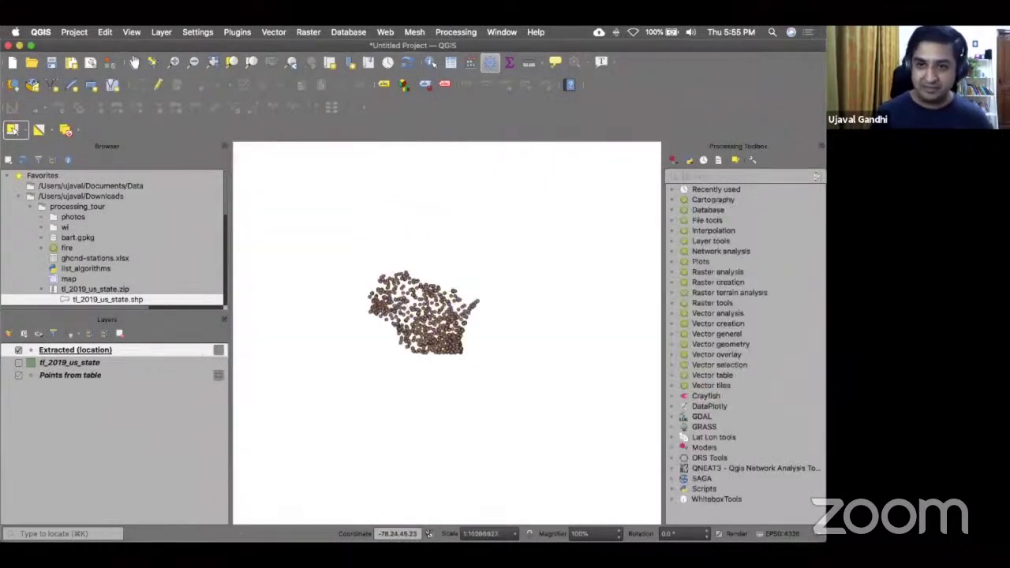
Step: Switch to Finder, preview US1WIAD0010.xlsx in the wi folder to examine its columns, and return to QGIS
key("super+Tab")
key("super+Tab")
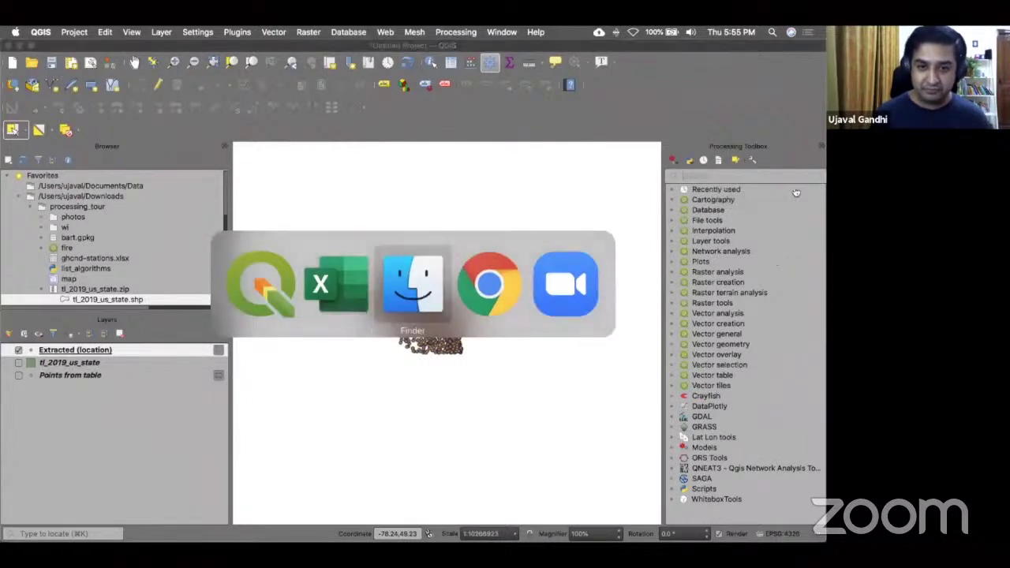
double_click(379, 252)
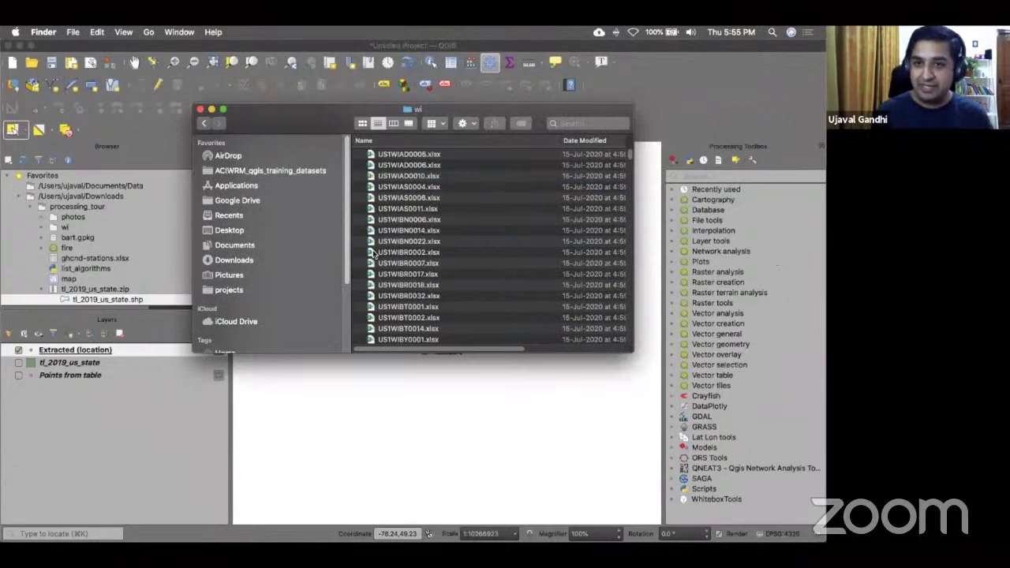
left_click(440, 177)
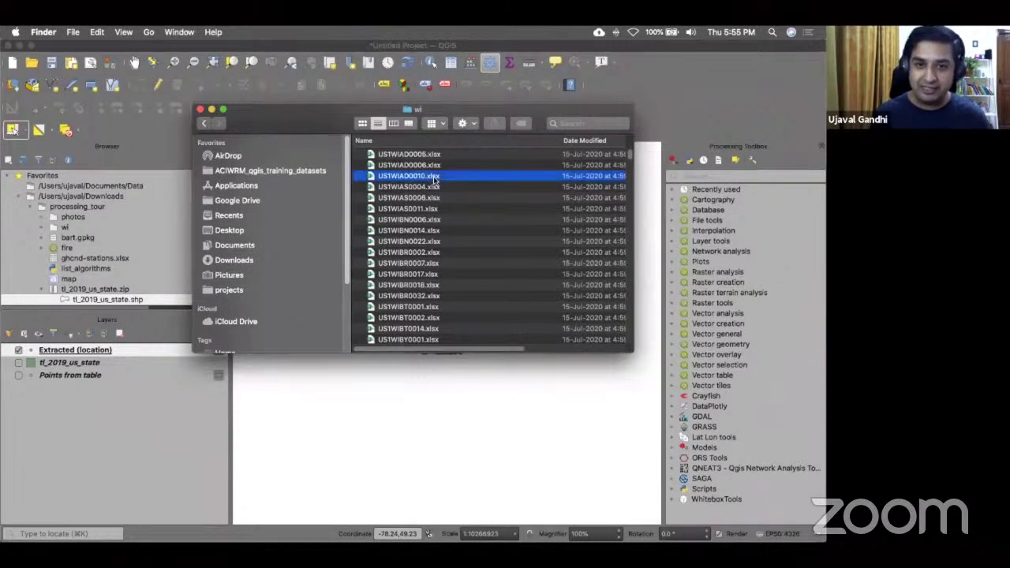
key("space")
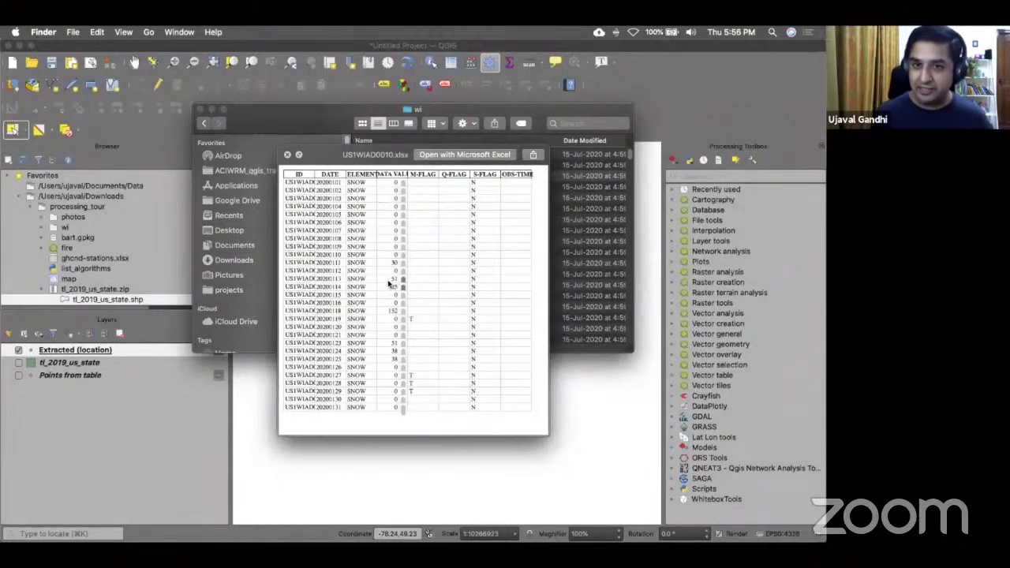
left_click(288, 155)
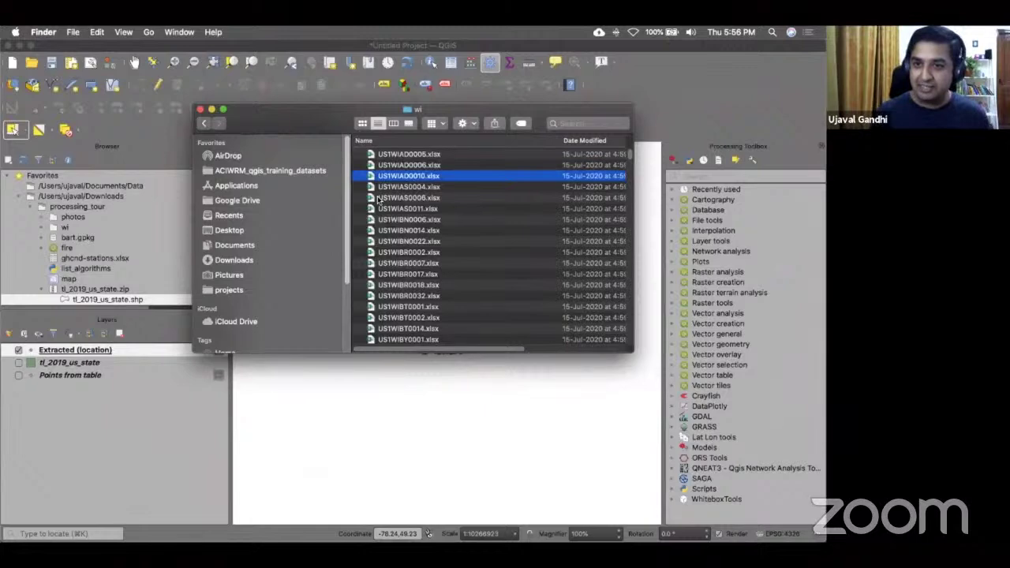
left_click(200, 109)
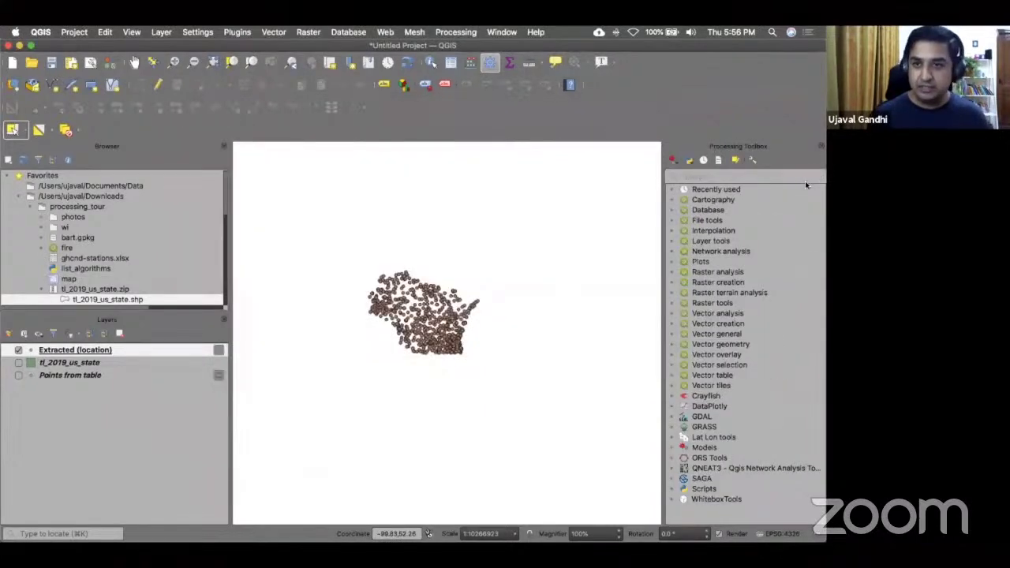
Step: Search the toolbox for "merge vec", open Merge vector layers, and add all spreadsheets in the wi folder as input layers
left_click(805, 181)
type("merge vec")
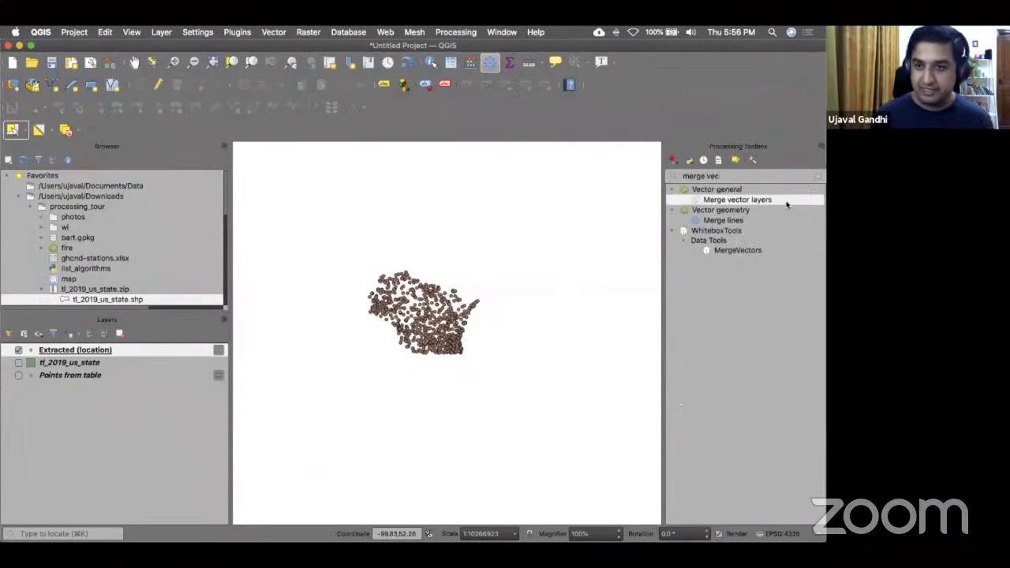
double_click(784, 200)
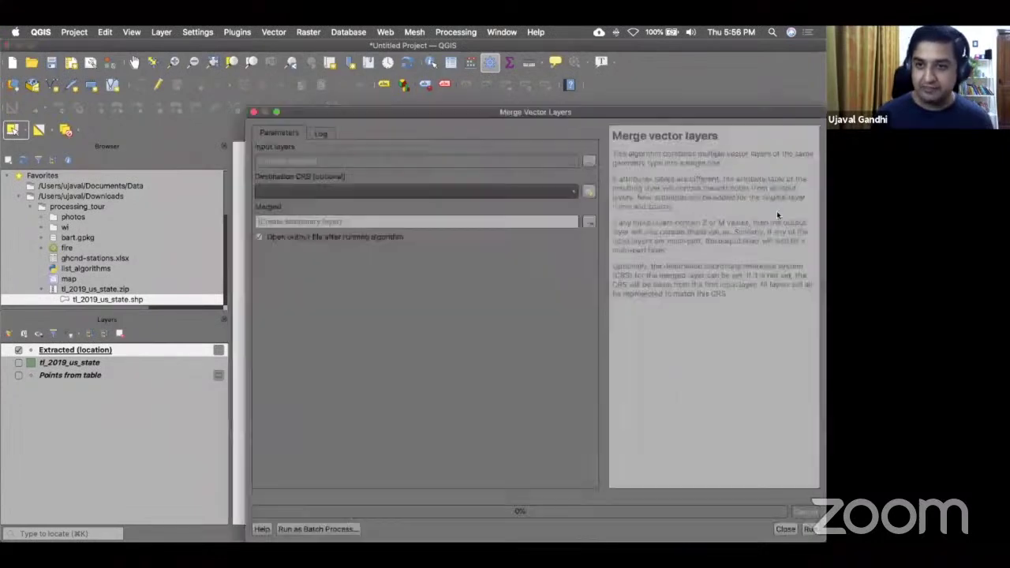
left_click(589, 160)
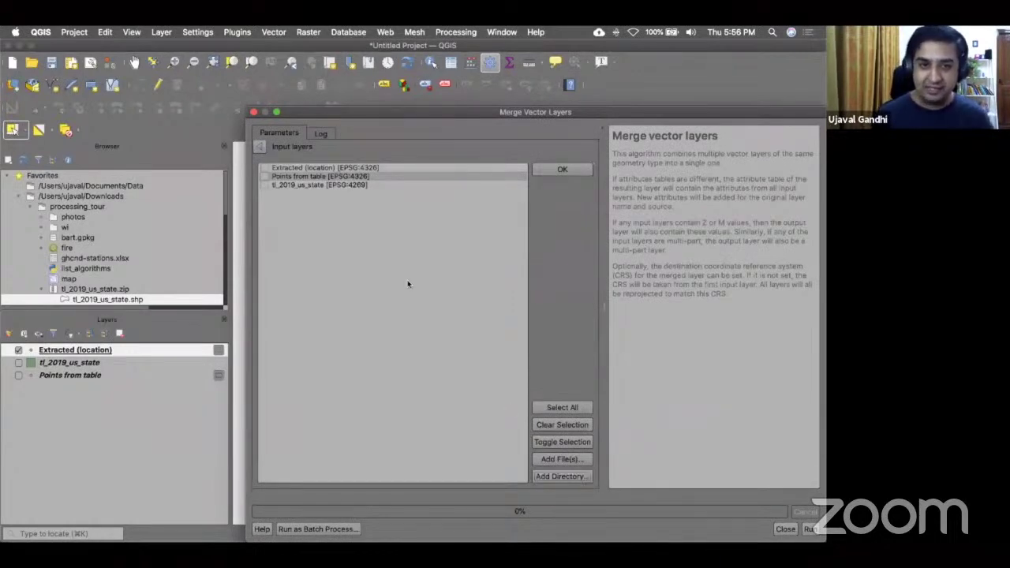
double_click(314, 237)
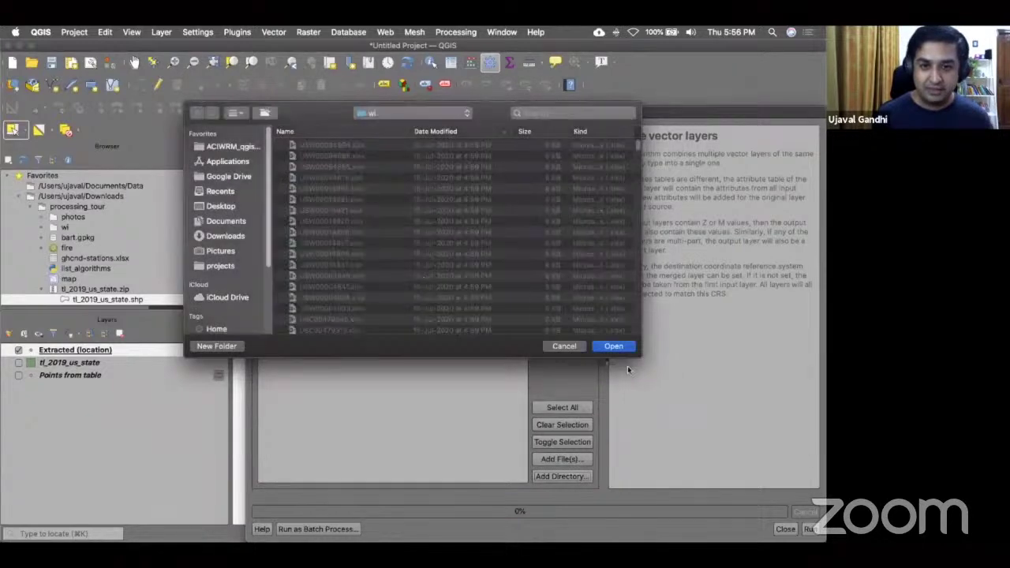
left_click(614, 346)
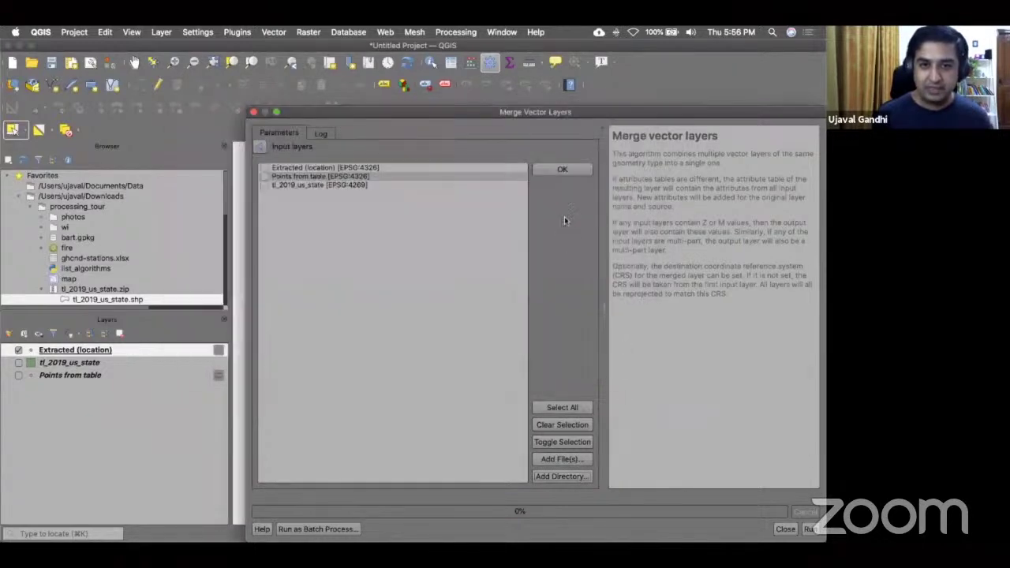
left_click(558, 170)
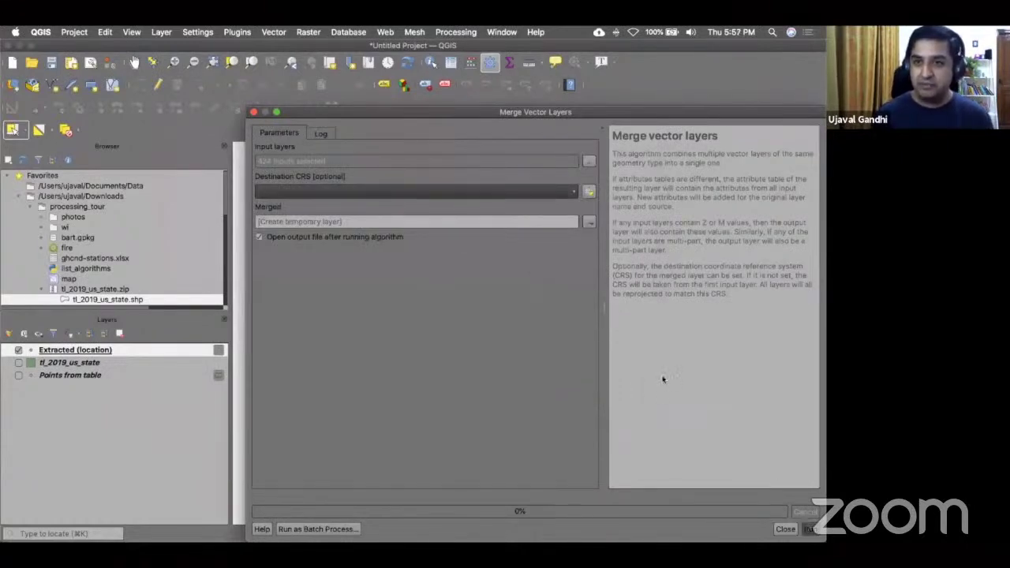
Step: Run the merge into a temporary layer and review the attribute table of the Merged layer
key("Return")
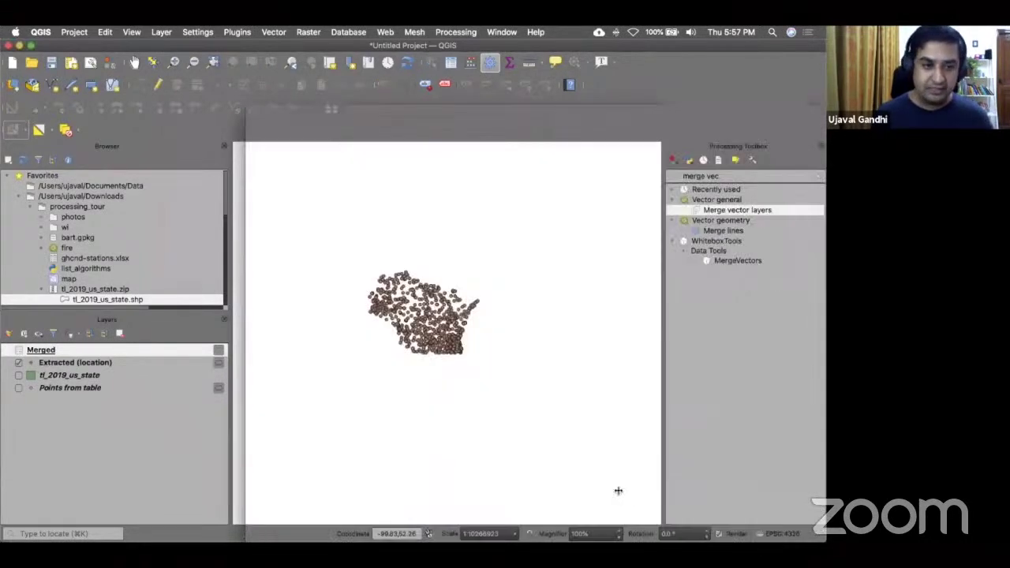
left_click(450, 62)
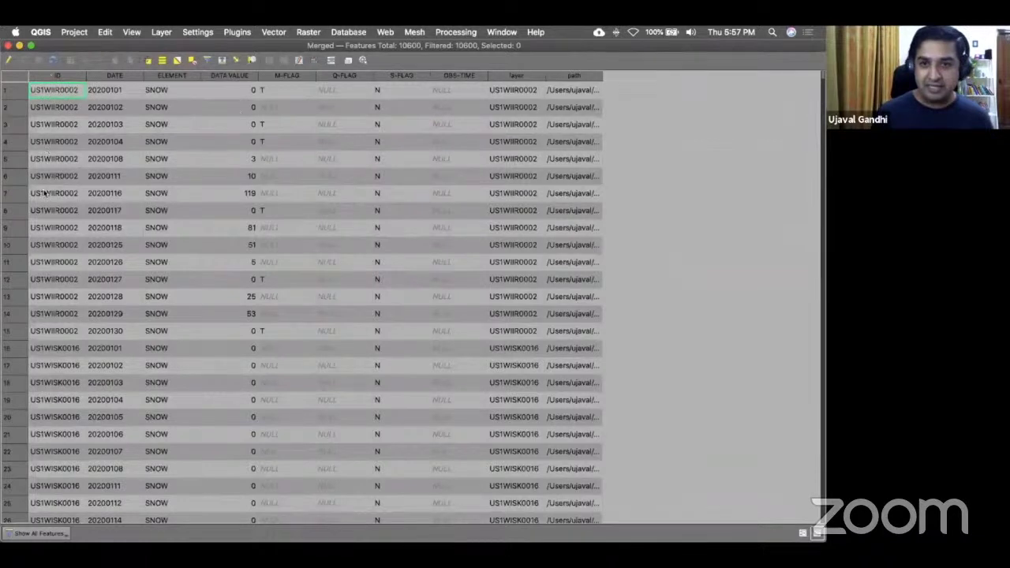
left_click(7, 45)
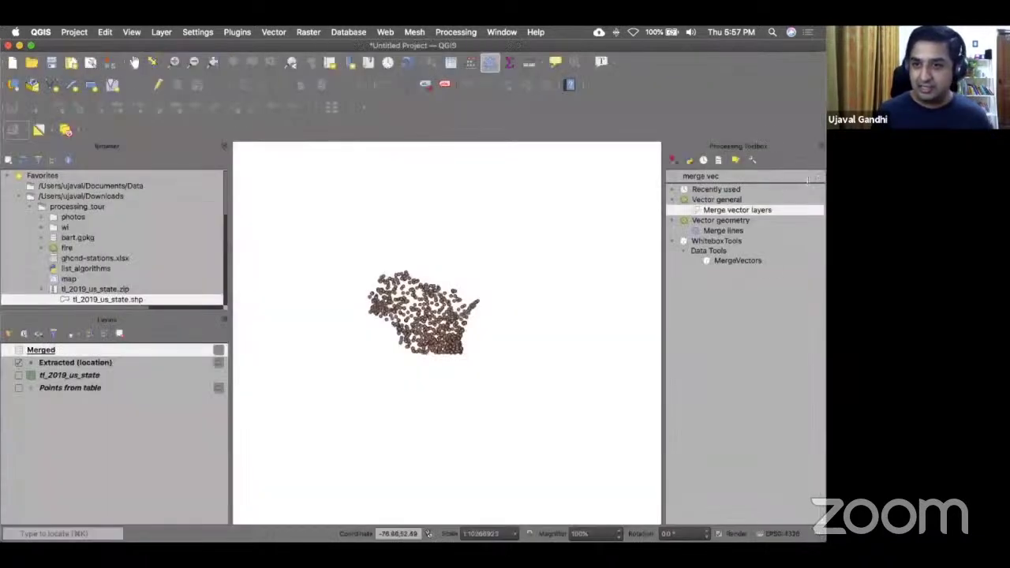
Step: Search the toolbox for "group st" and set up Statistics by categories on Merged, using DATA VALUE as statistics field and ID as category
left_click(818, 176)
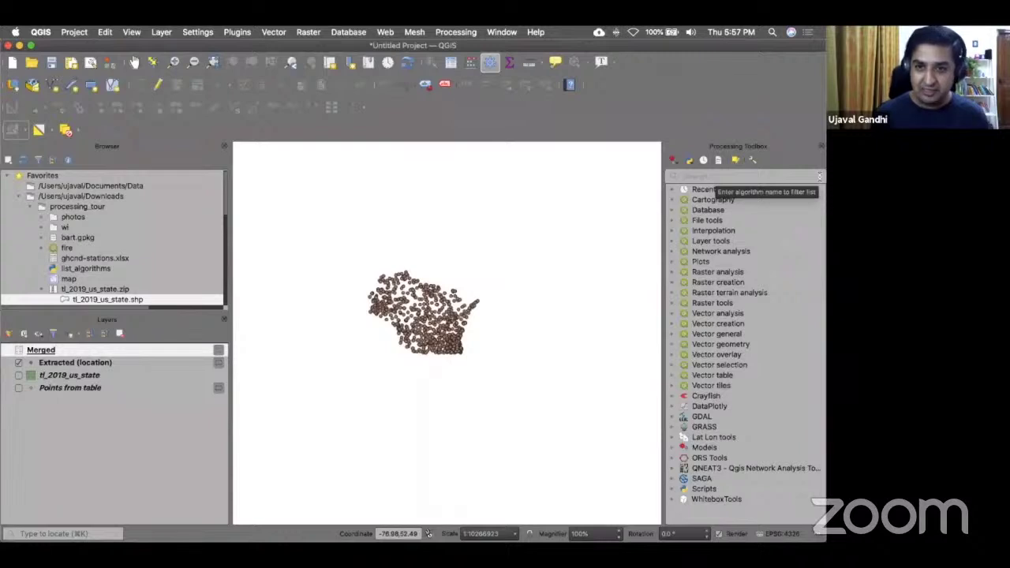
type("group st")
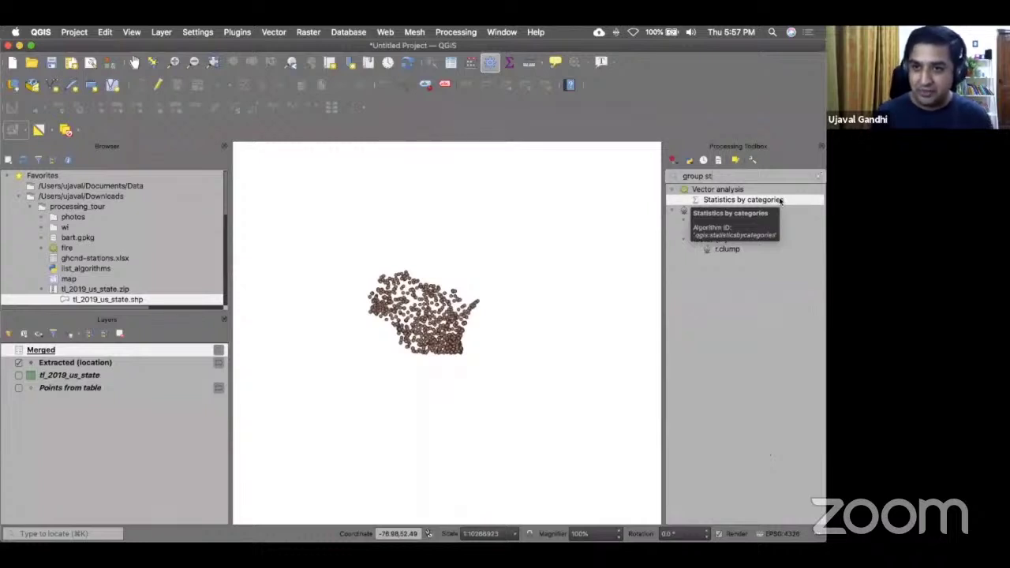
double_click(780, 202)
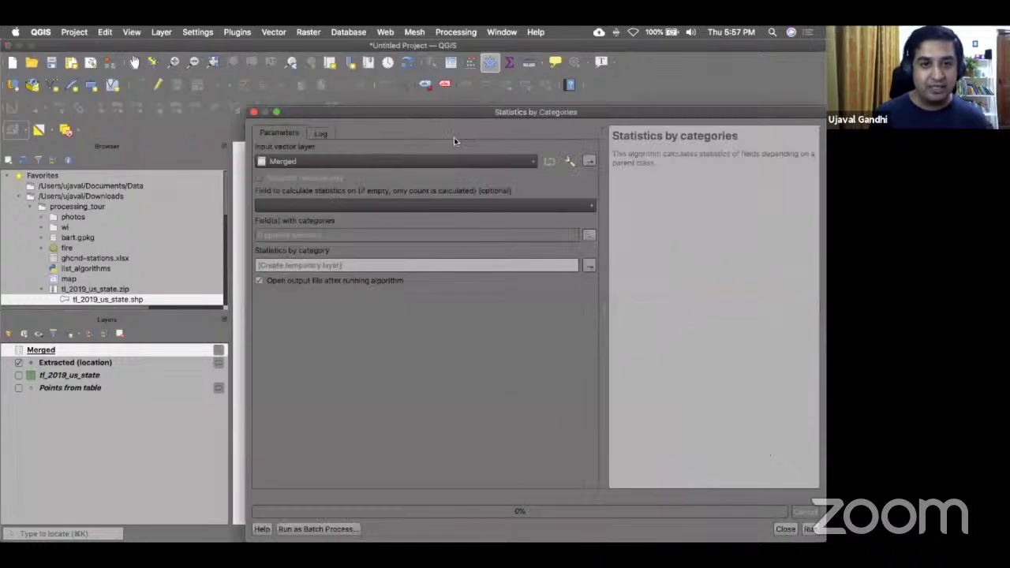
left_click(426, 202)
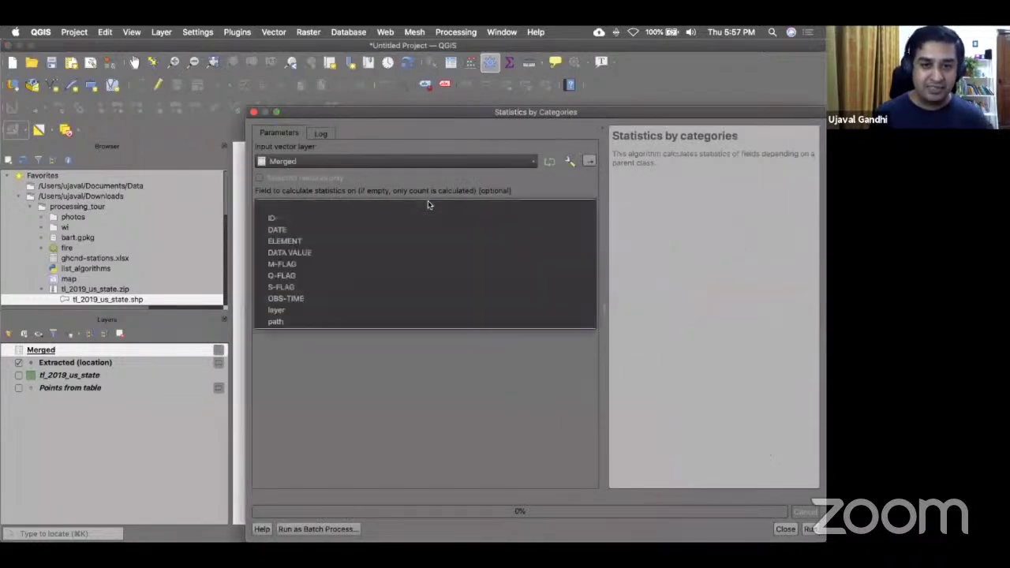
left_click(370, 253)
left_click(589, 235)
left_click(265, 167)
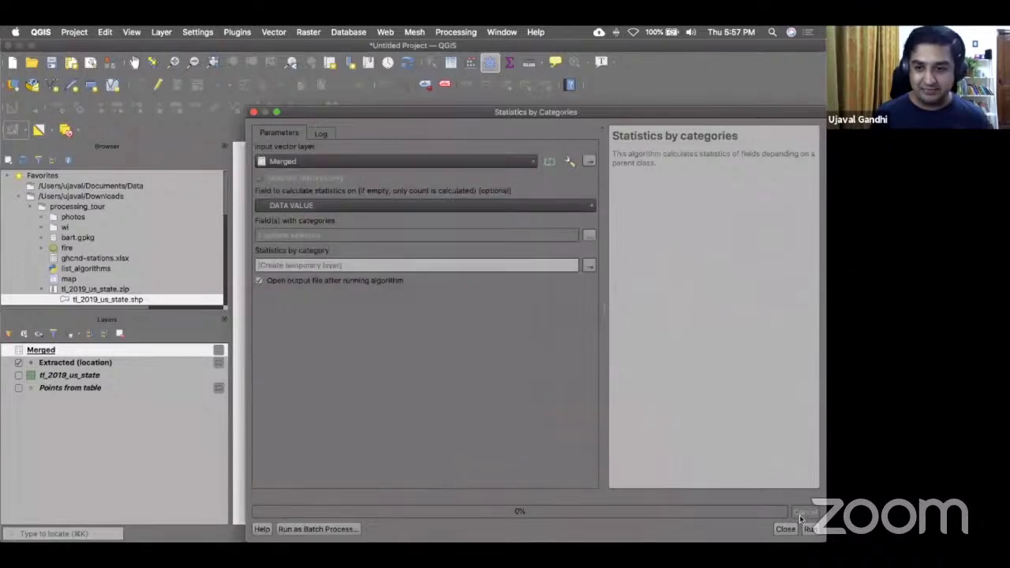
Step: Calculate the category statistics into a temporary layer and review its attribute table
left_click(809, 529)
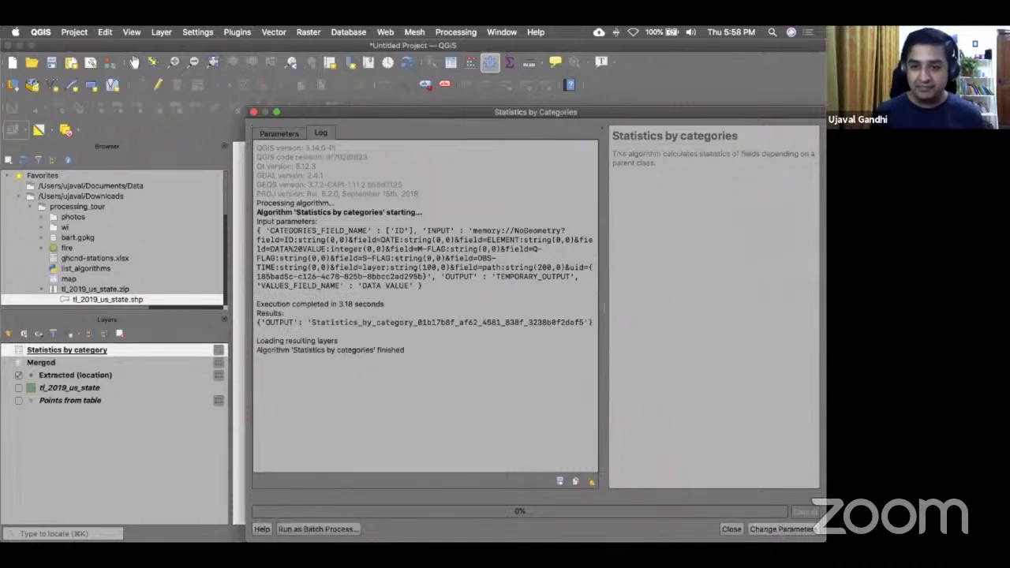
left_click(731, 529)
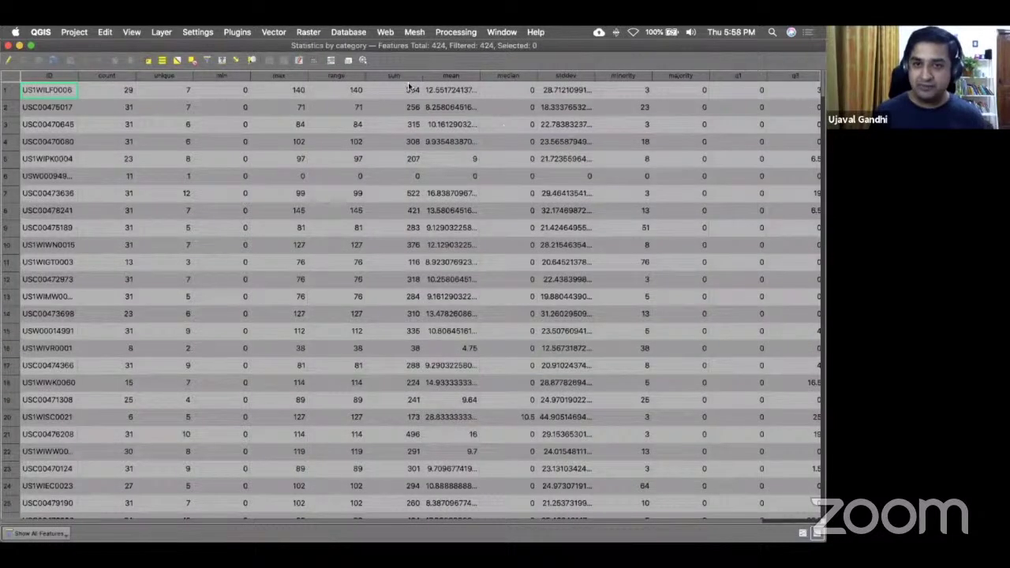
left_click(9, 46)
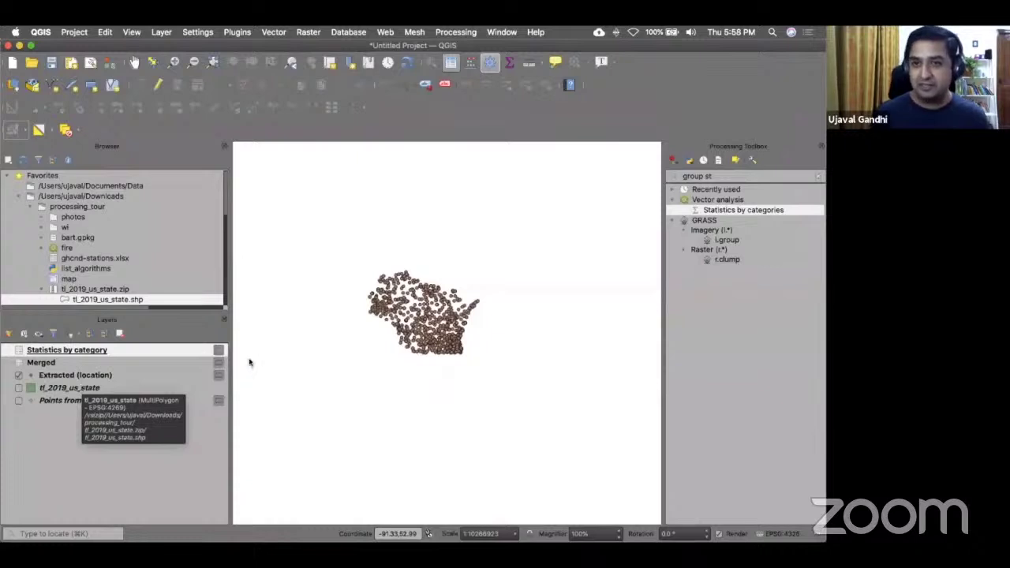
Step: Search the toolbox for "join" and open Join attributes by field value
left_click(818, 175)
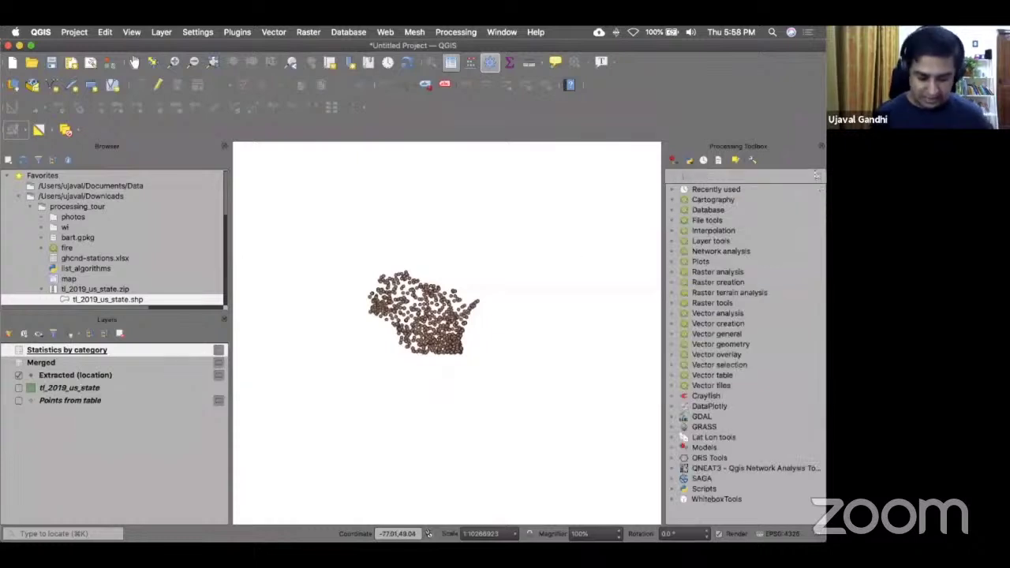
type("join")
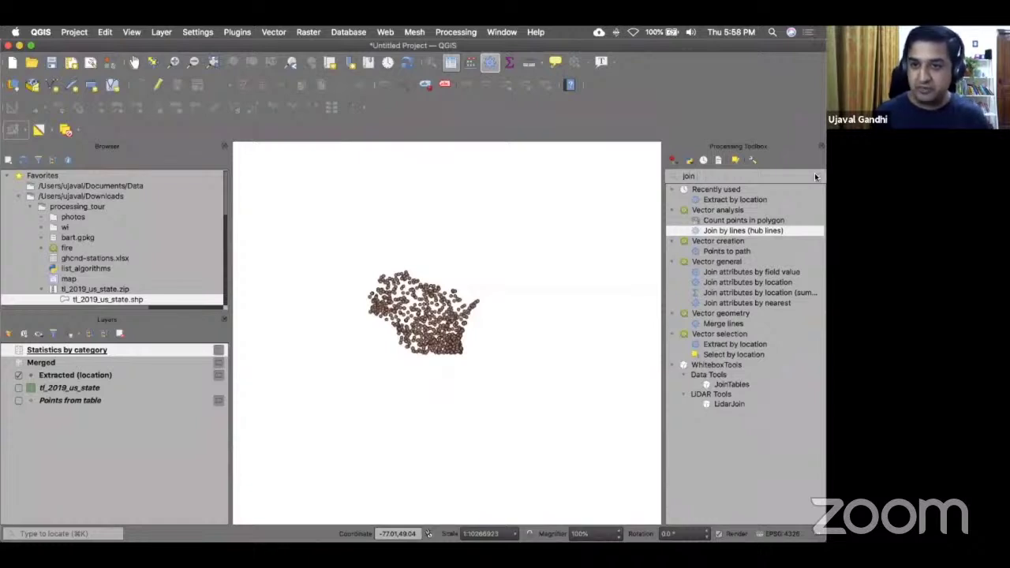
left_click(749, 274)
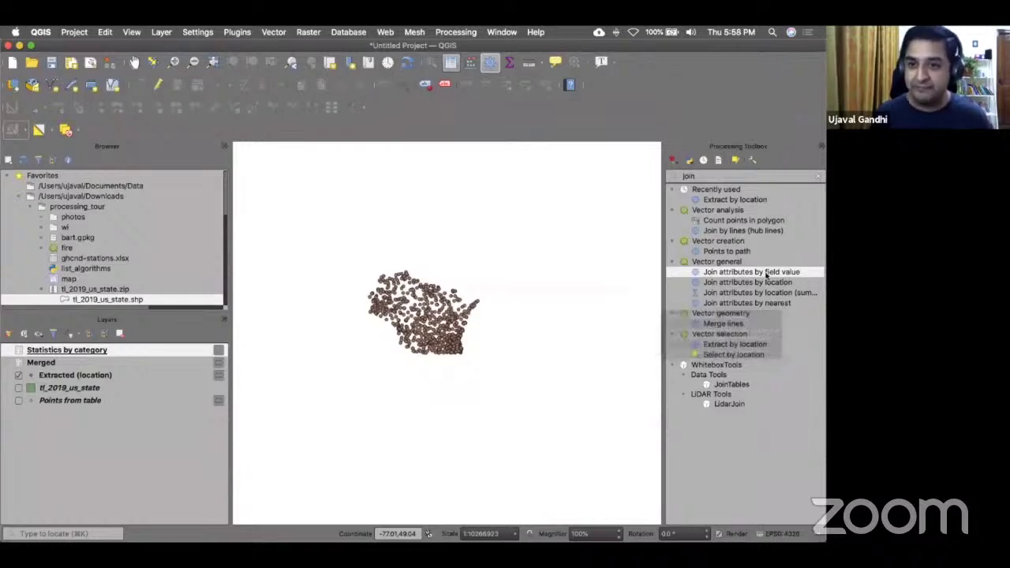
double_click(765, 273)
Step: Set up the join between Extracted (location) and Statistics by category, using ID as the table field for both layers
left_click(433, 161)
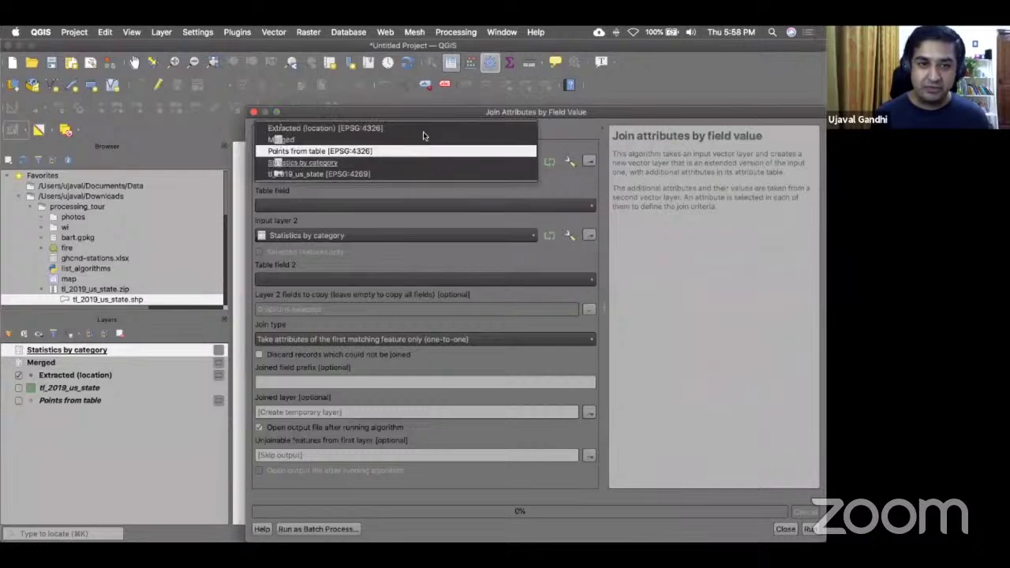
left_click(422, 131)
left_click(410, 202)
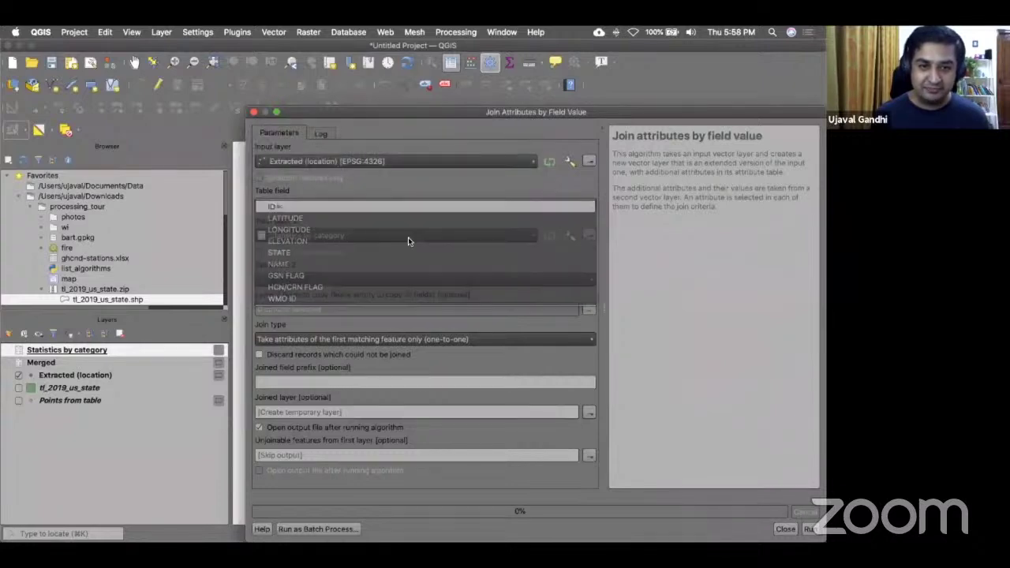
left_click(408, 238)
left_click(409, 237)
left_click(408, 236)
left_click(355, 279)
left_click(354, 282)
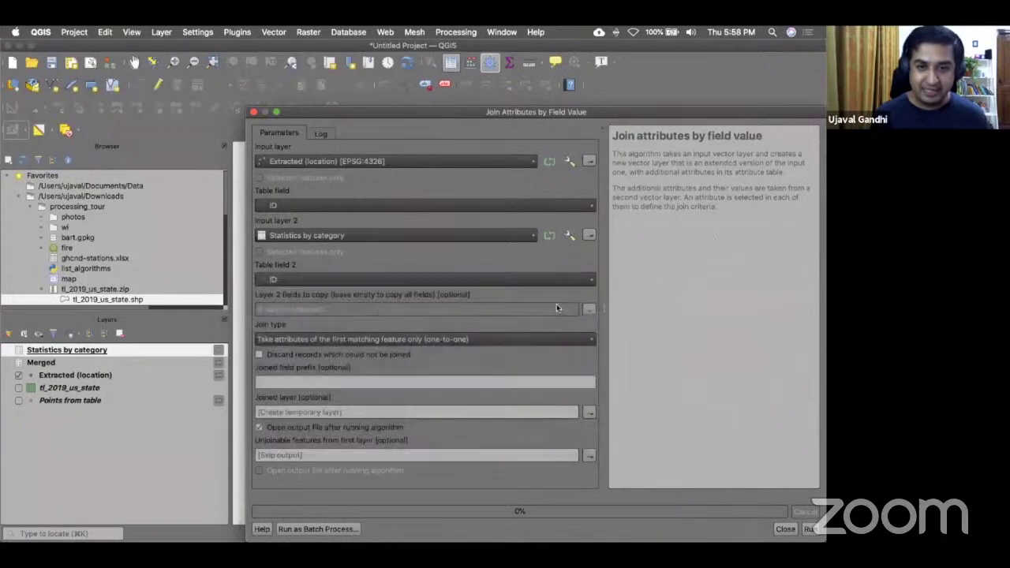
Step: Run the join into a temporary layer, copying only the sum field, and review the Joined layer's attribute table
left_click(589, 308)
left_click(562, 168)
left_click(289, 352)
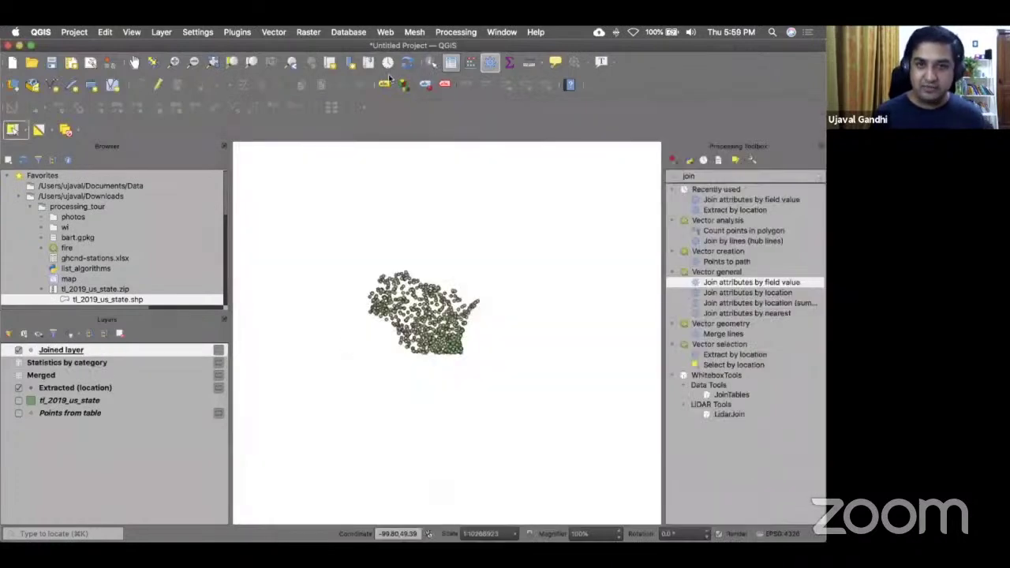
left_click(451, 63)
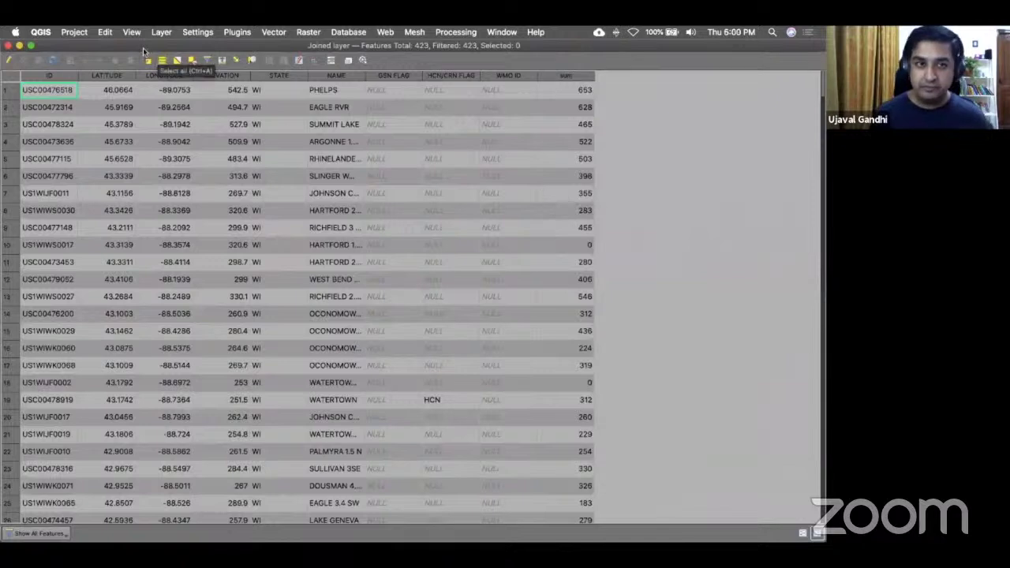
left_click(10, 45)
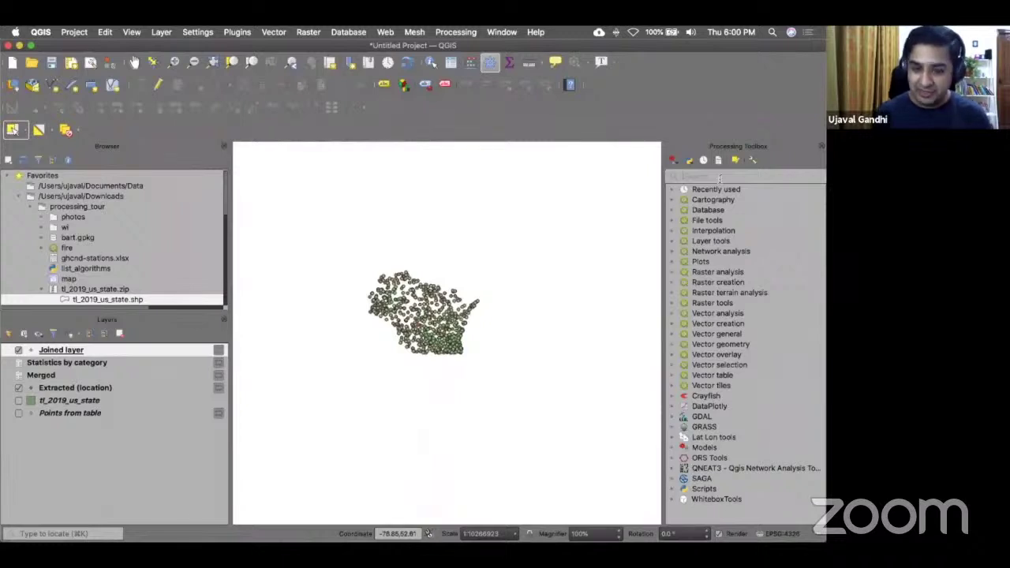
Step: Search the toolbox for "refactor" and open Refactor fields for the Joined layer
left_click(720, 176)
type("refactor")
left_click(727, 200)
double_click(727, 200)
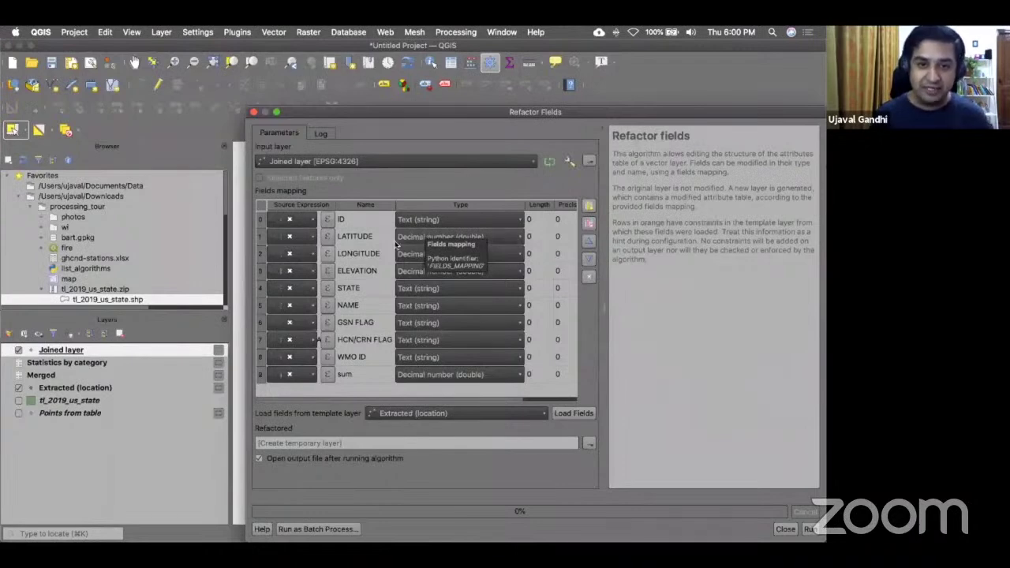
Step: Delete the LATITUDE, LONGITUDE, ELEVATION, STATE, GSN FLAG, HCN/CRN FLAG and WMO ID fields from the fields mapping
left_click(258, 237)
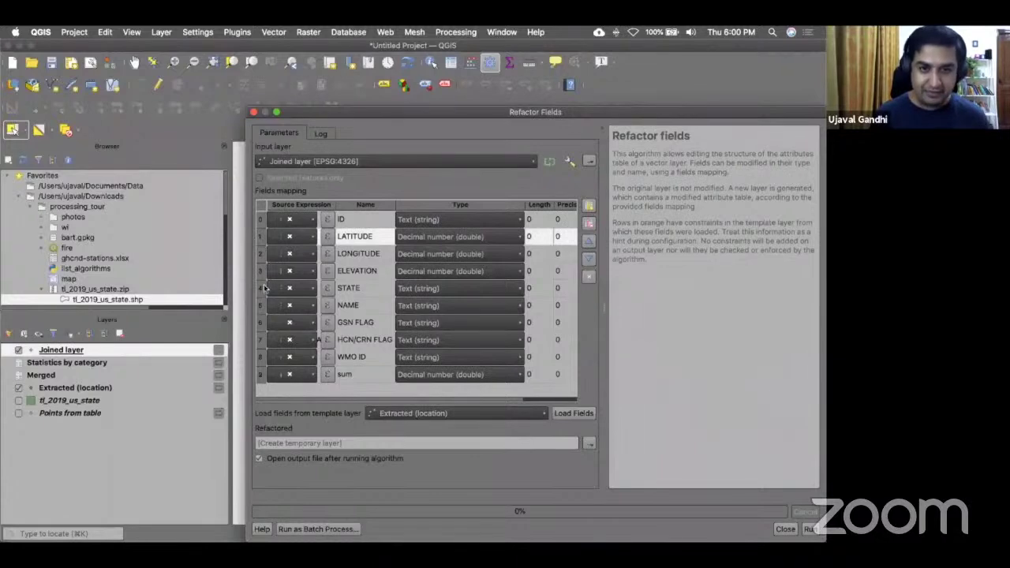
left_click(267, 289, "shift")
left_click(589, 224)
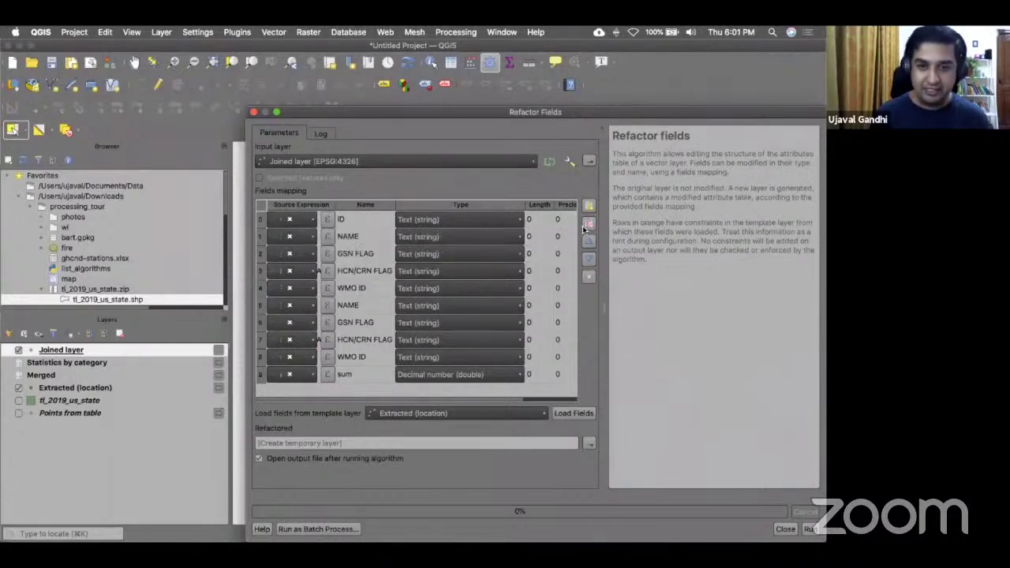
left_click(259, 254)
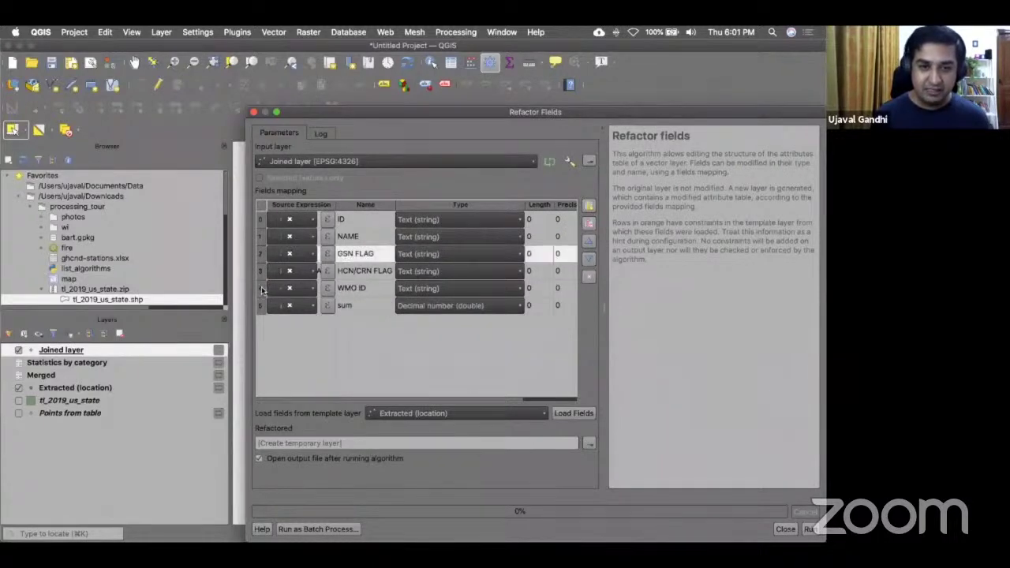
left_click(263, 289, "shift")
left_click(588, 224)
Step: Rename the sum field to TOTAL_SNOW and set its source expression to sum/25.4
double_click(385, 253)
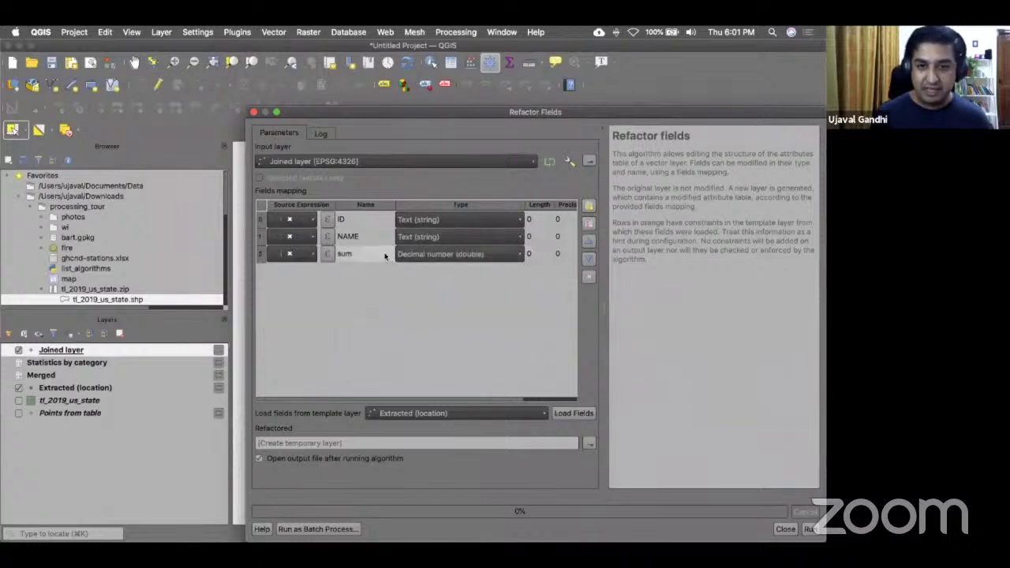
type("TOTAL_SNO")
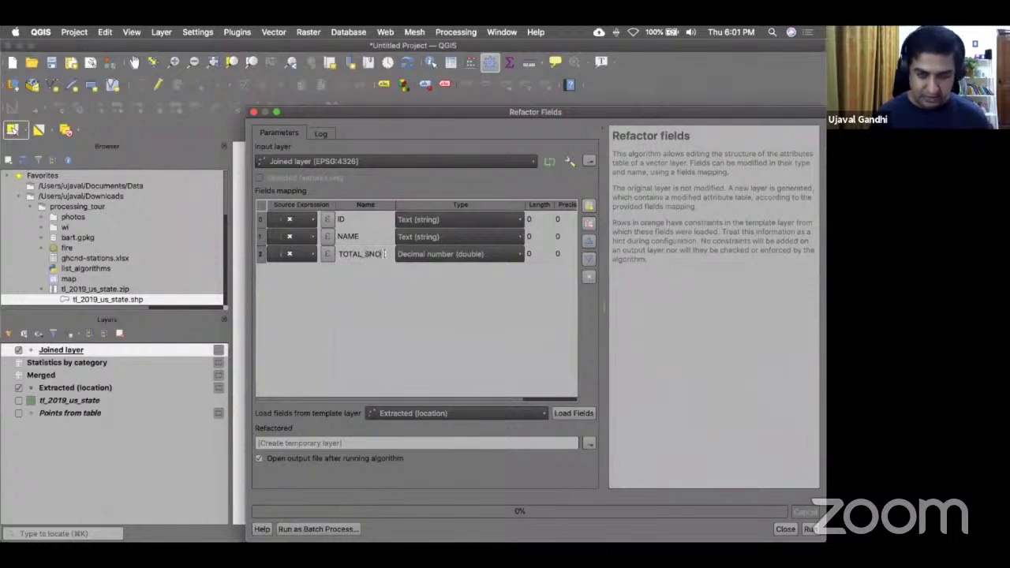
type("W")
key("Return")
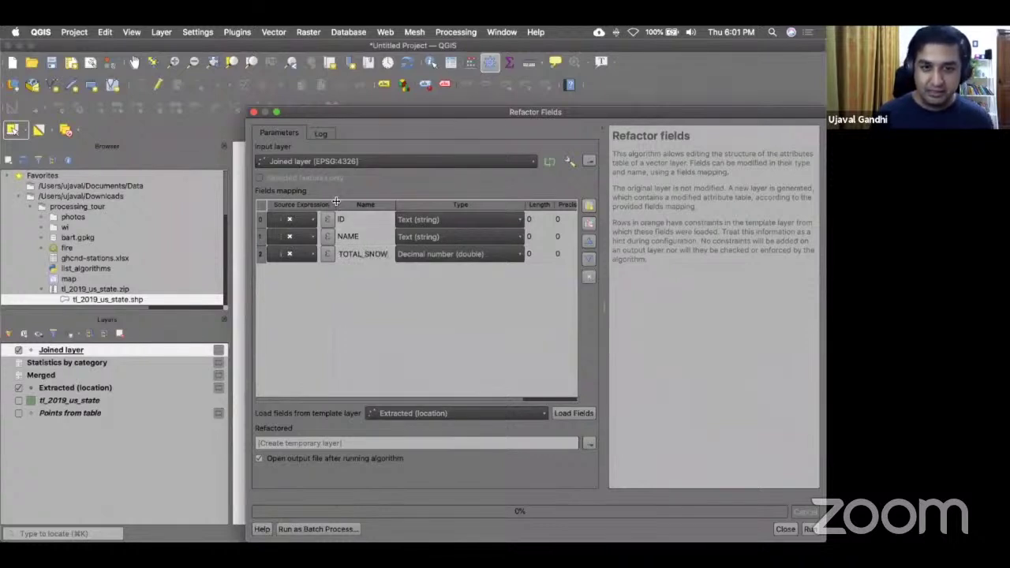
double_click(298, 254)
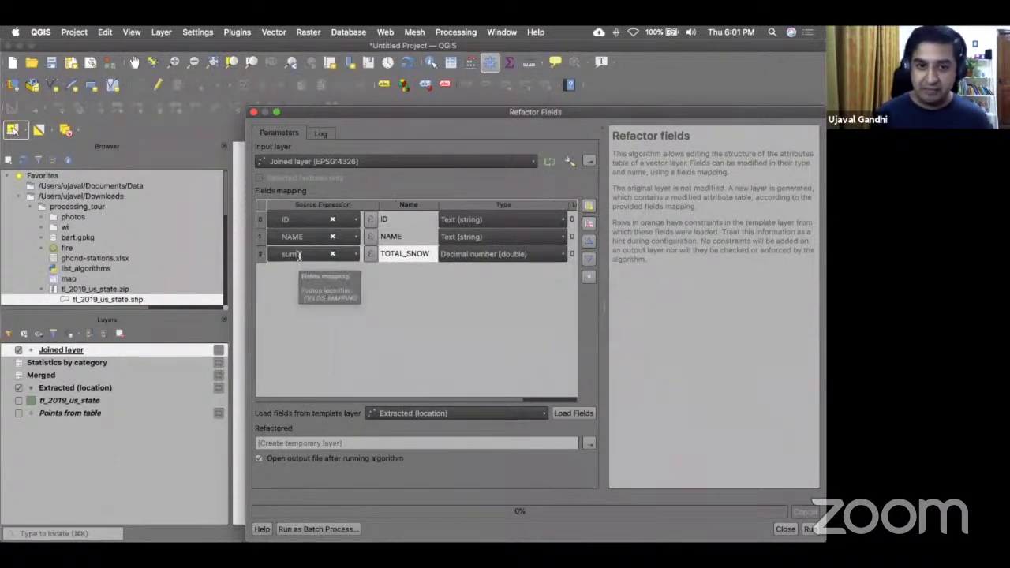
type("/25.4")
key("Return")
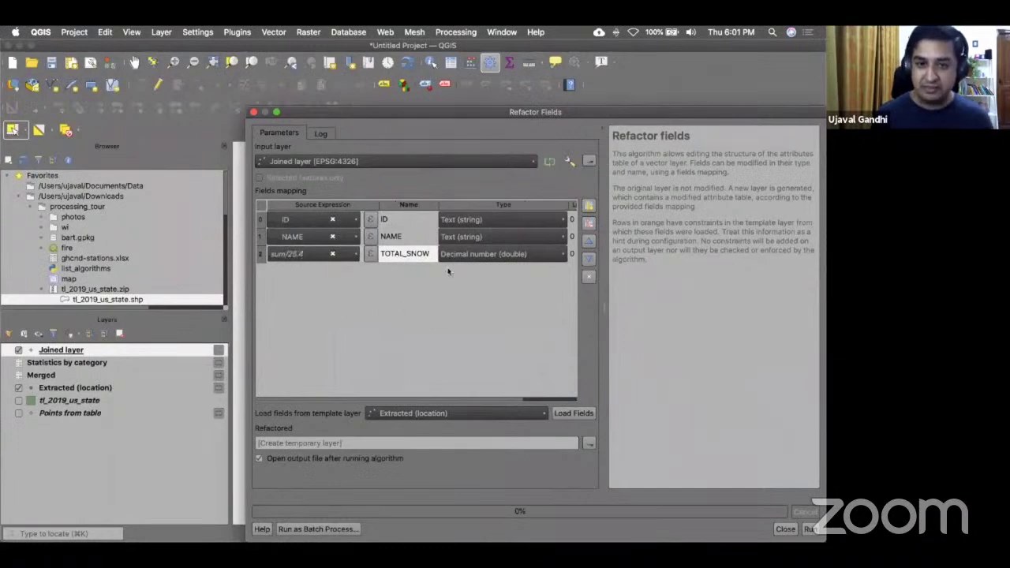
Step: Set the refactored output to a GeoPackage named wisconsin_snow in the Downloads folder, with jan2020 as the layer name
left_click(588, 443)
left_click(615, 485)
left_click(225, 276)
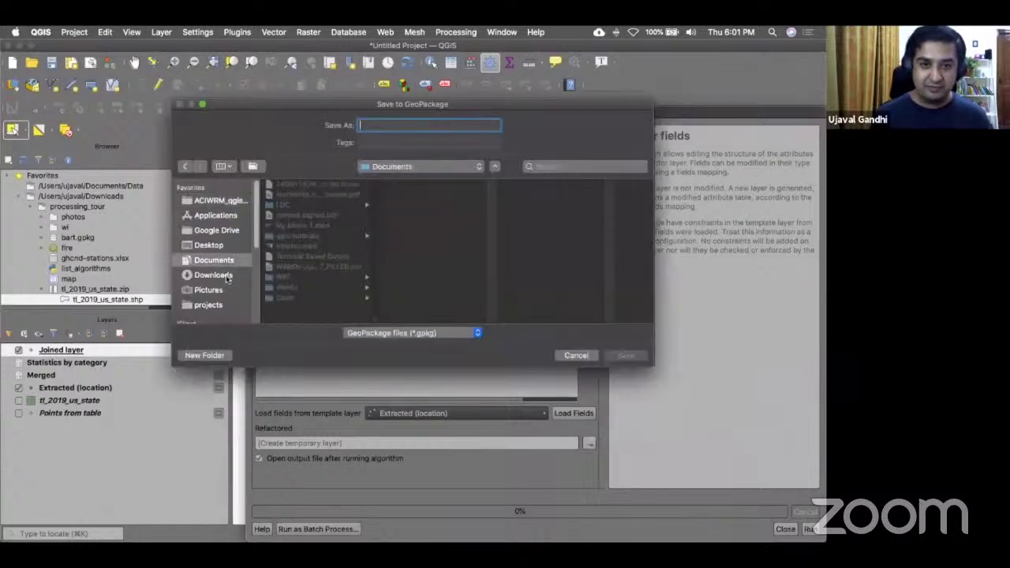
type("wisconsi")
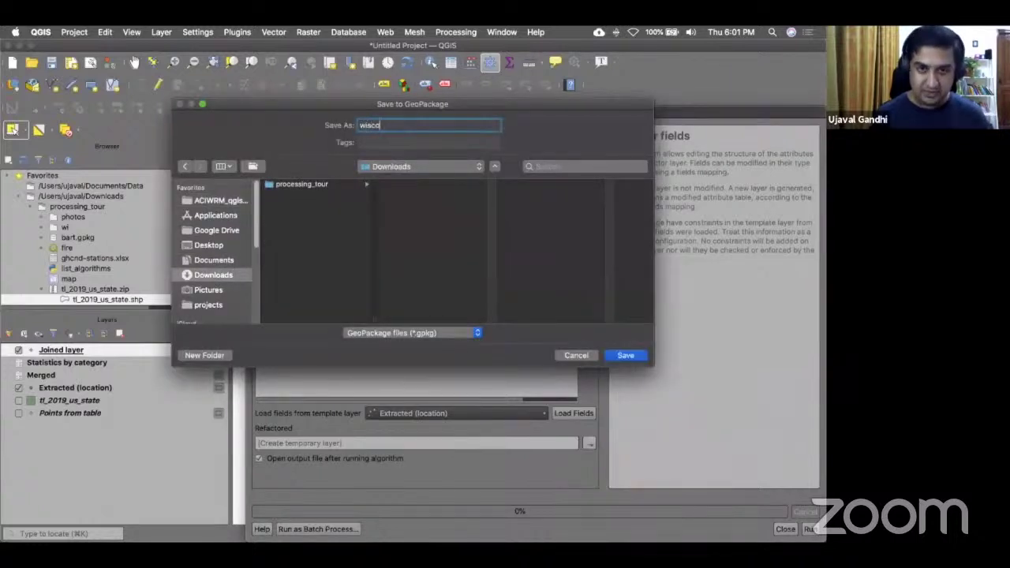
key("BackSpace")
key("BackSpace")
key("BackSpace")
type("so")
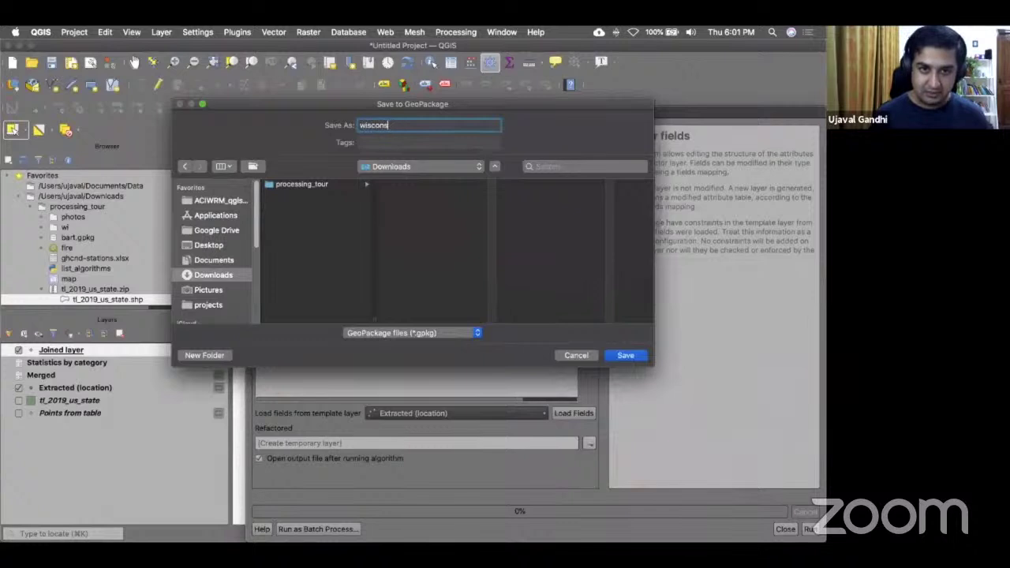
type("in_snow")
key("Return")
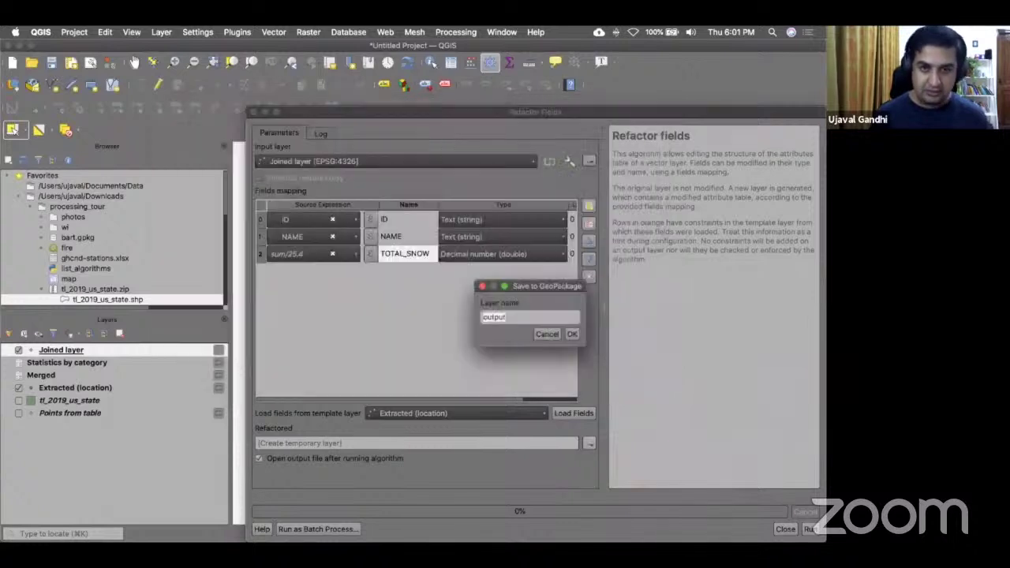
type("jan2020")
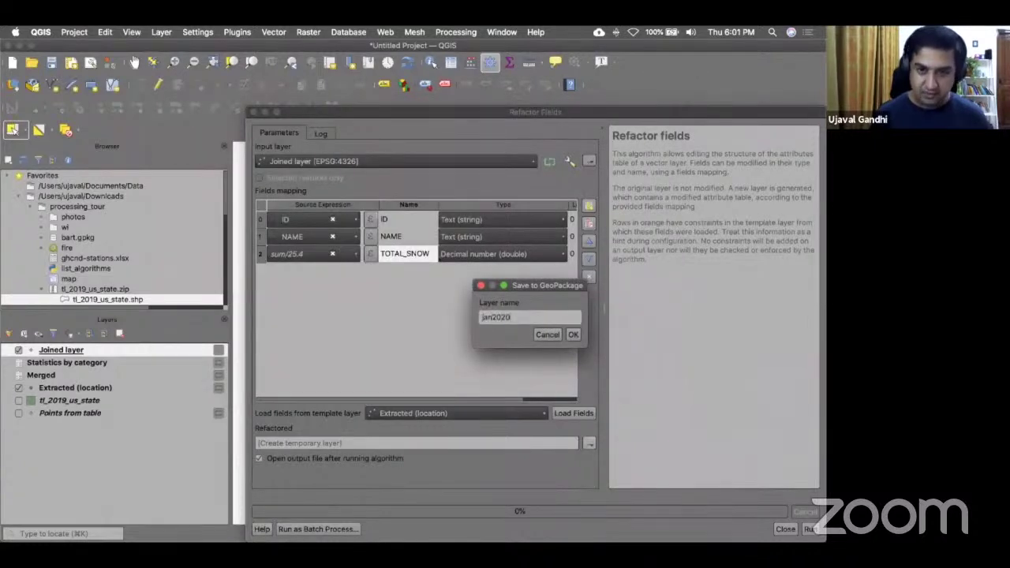
left_click(573, 334)
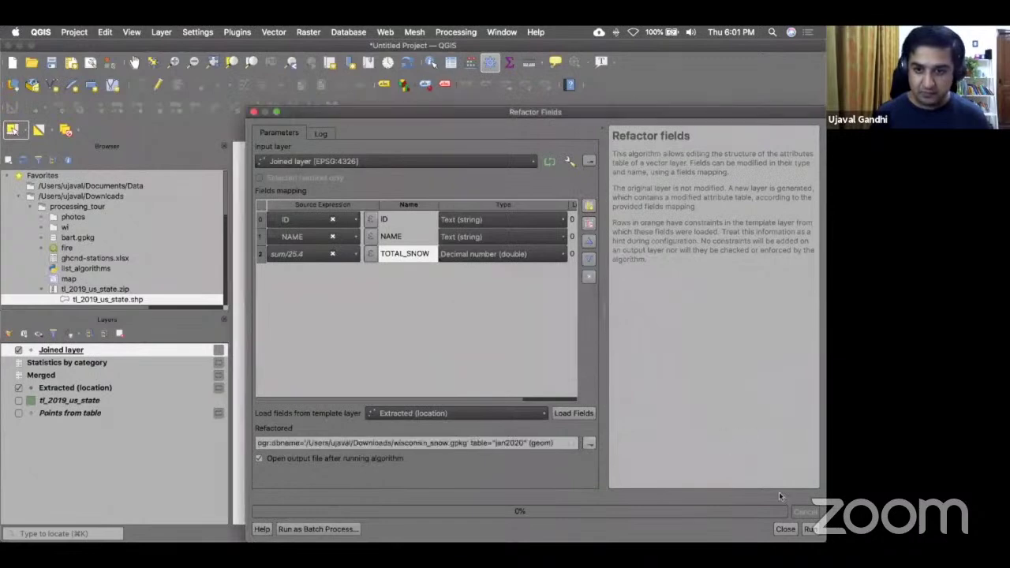
Step: Run Refactor fields and review the attribute table of the jan2020 layer
left_click(810, 529)
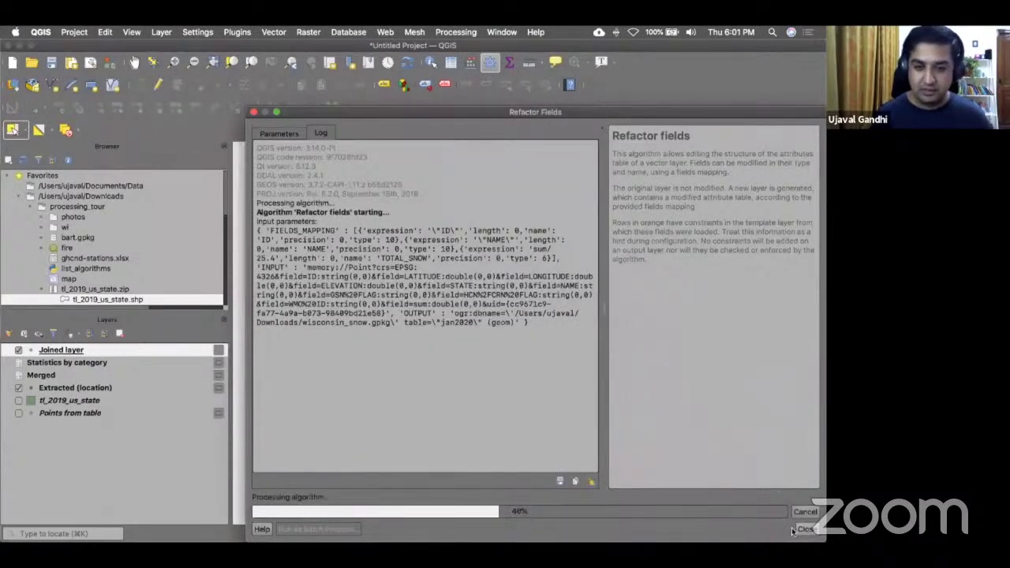
left_click(730, 528)
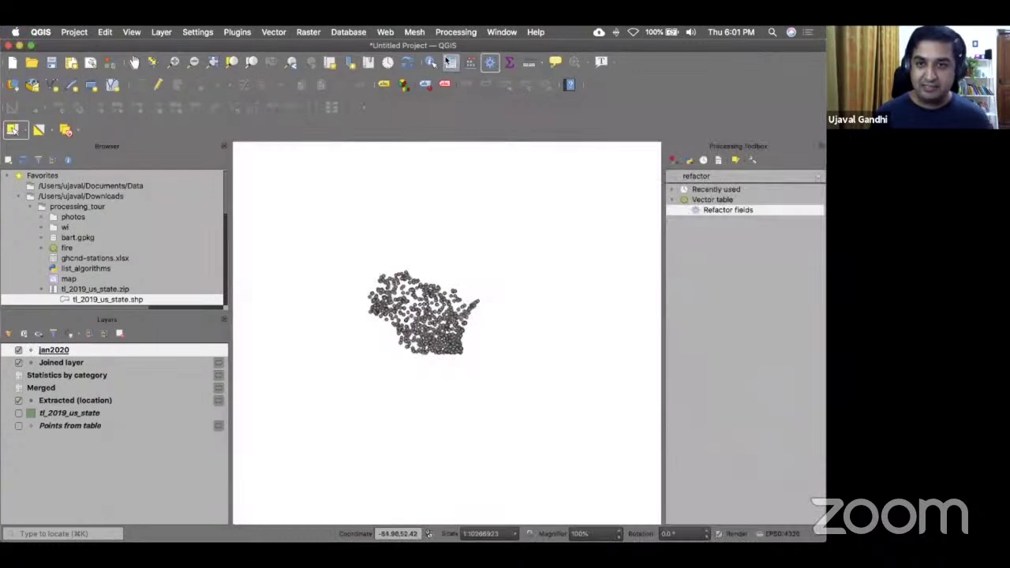
left_click(446, 61)
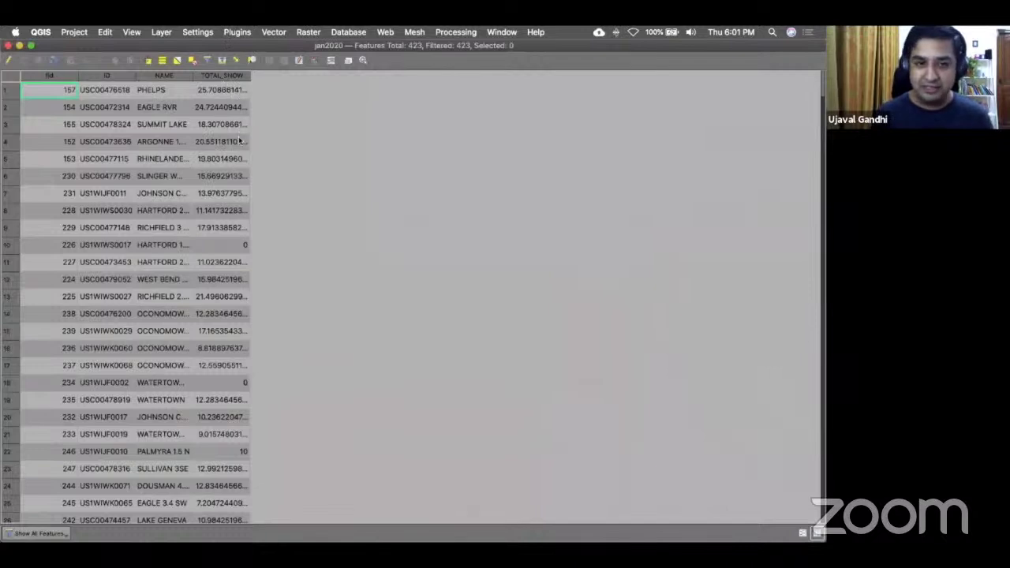
left_click(8, 45)
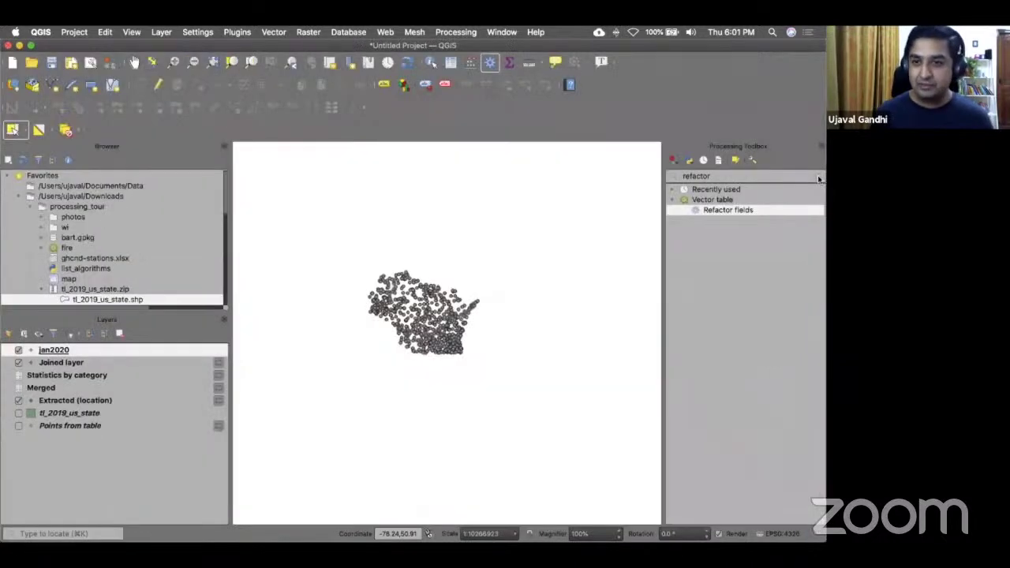
Step: Start a new empty project, search the toolbox for "import" and open Import geotagged photos
left_click(818, 175)
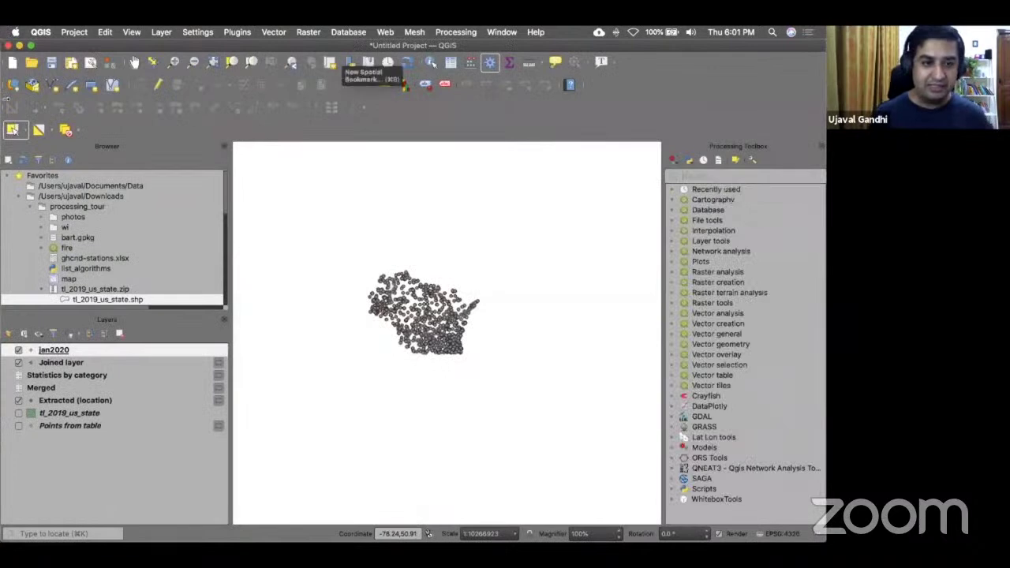
left_click(12, 62)
left_click(505, 305)
left_click(405, 301)
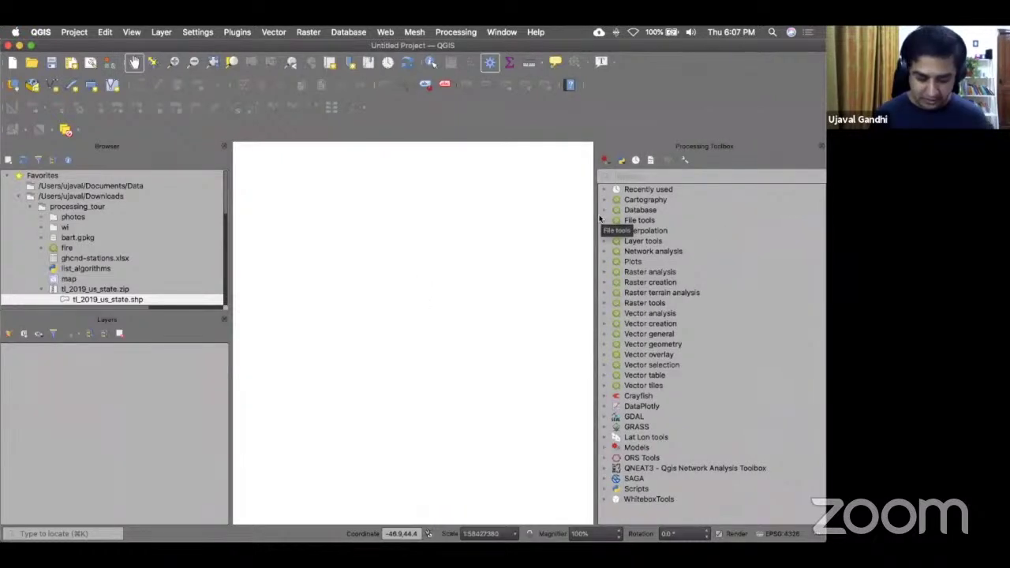
type("import")
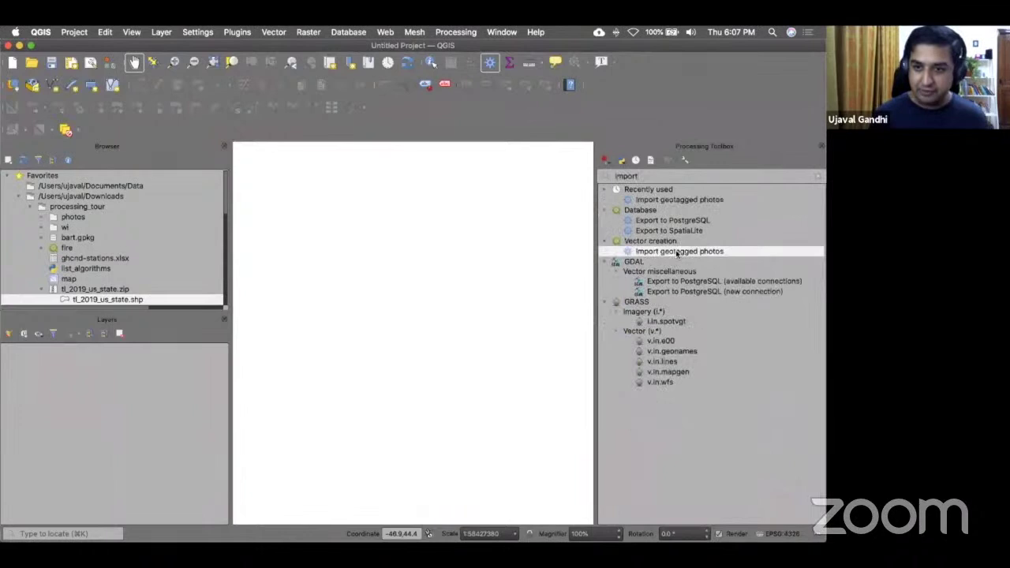
double_click(676, 252)
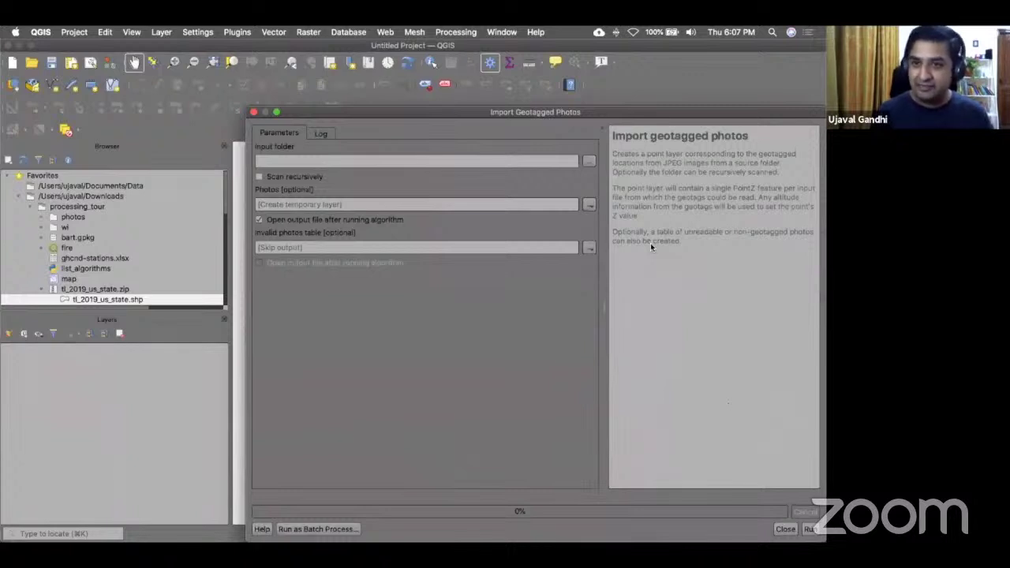
Step: Switch to Finder and preview IMG_20191017_083331.jpg and IMG_20191017_083322.jpg in the photos folder
key("super+Tab")
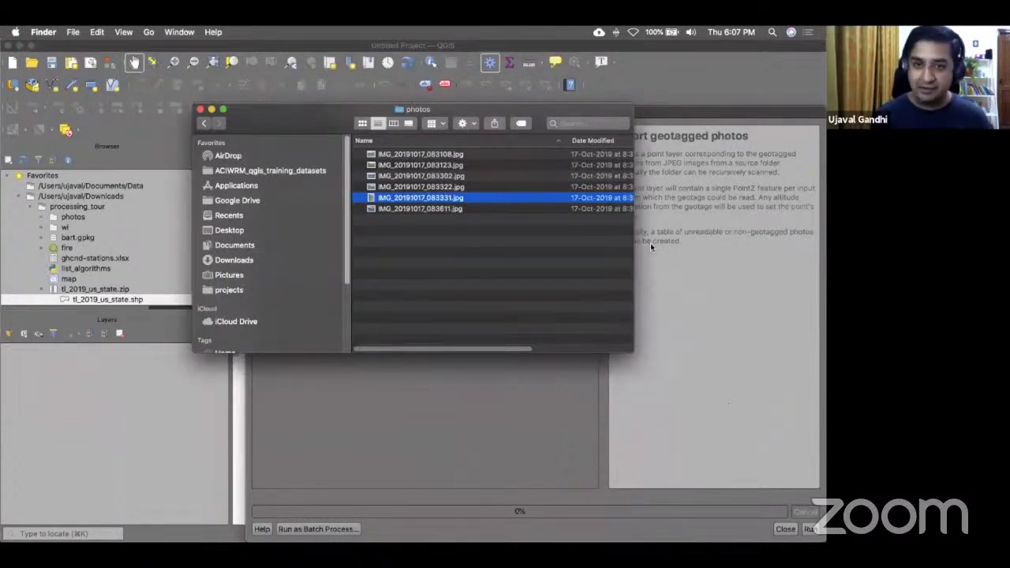
key("space")
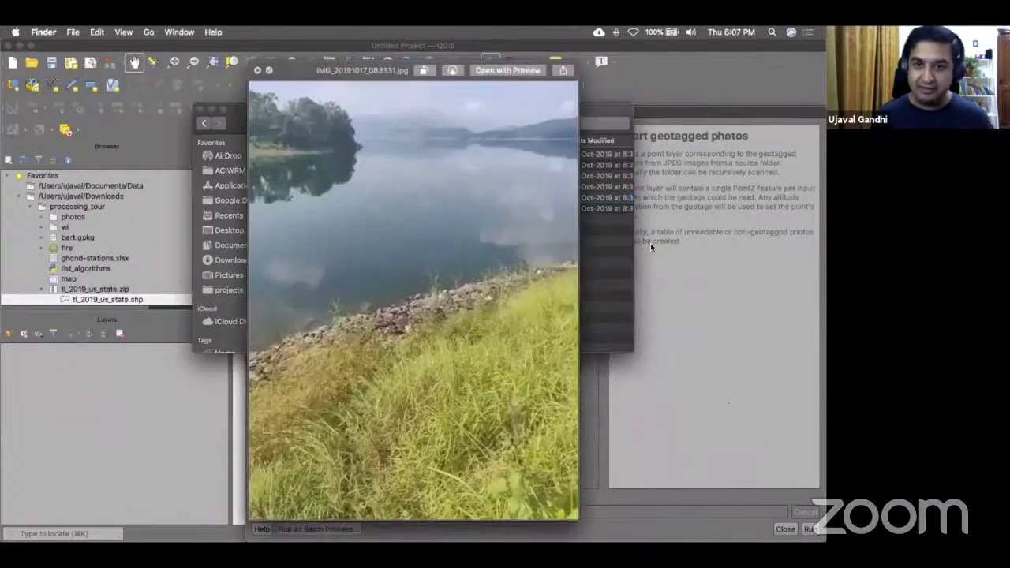
key("Up")
key("space")
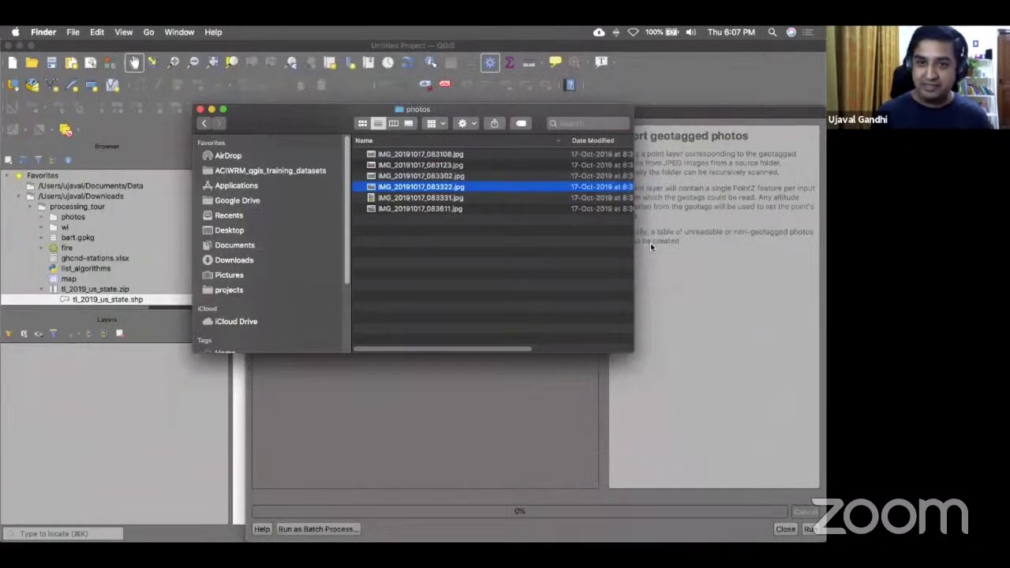
Step: Close the Finder window, run Import geotagged photos on the processing_tour/photos folder and review the Photos attribute table
left_click(200, 109)
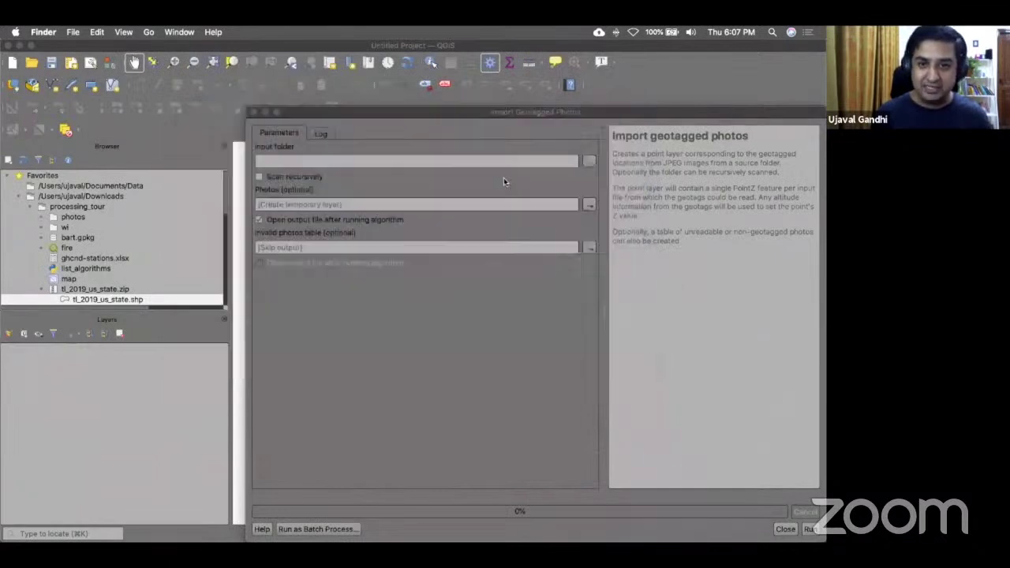
left_click(591, 161)
left_click(591, 160)
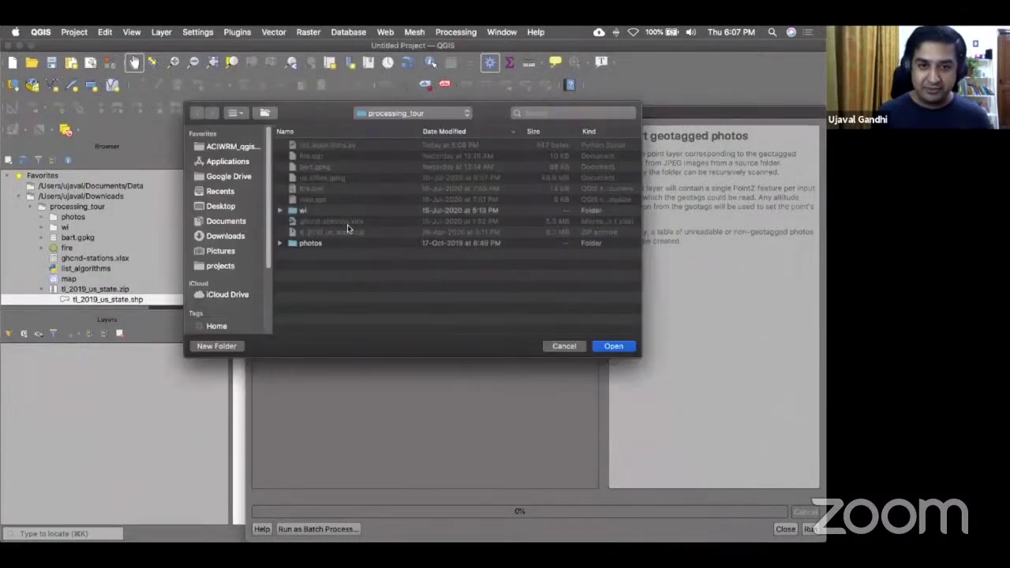
left_click(331, 242)
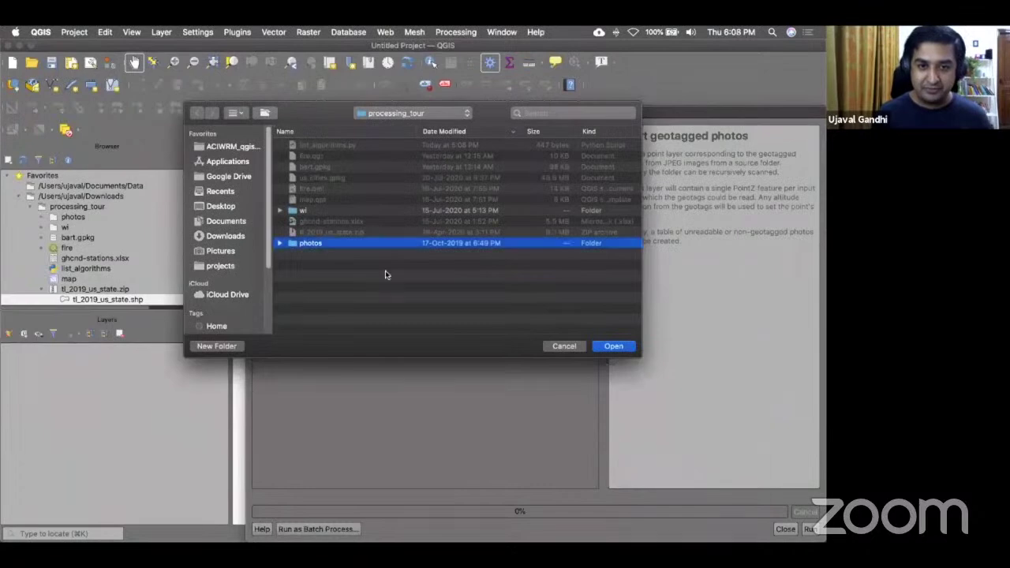
left_click(611, 345)
left_click(809, 527)
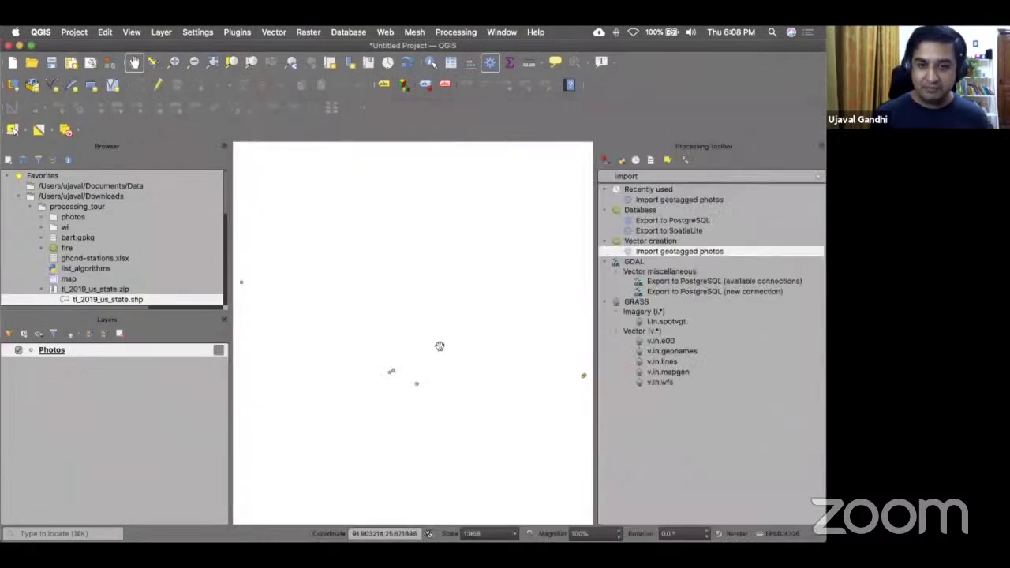
left_click(453, 63)
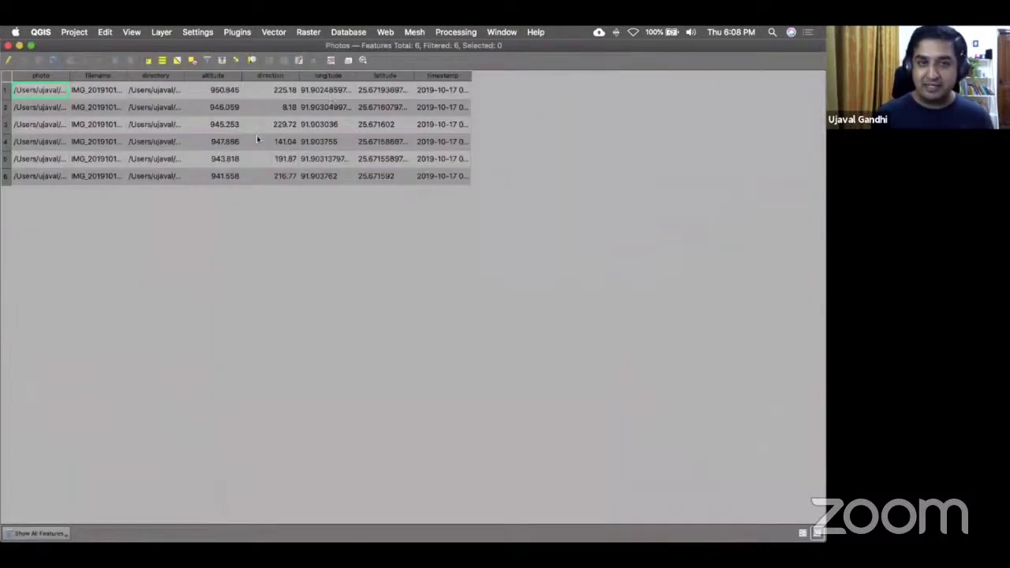
left_click(8, 45)
Step: Add the OSM Standard basemap from QuickMapServices beneath the photo points
left_click(385, 31)
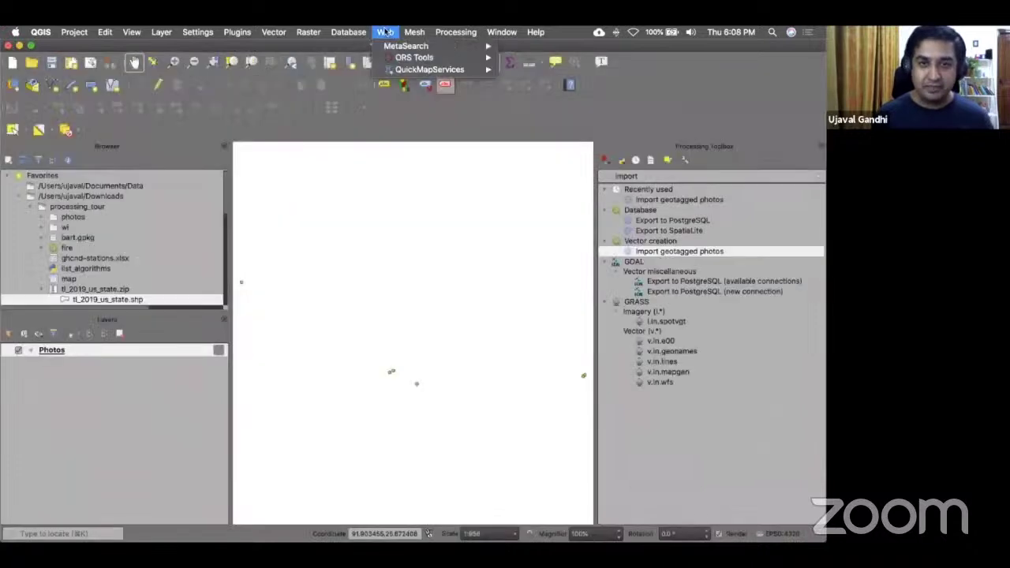
mouse_move(430, 69)
mouse_move(594, 406)
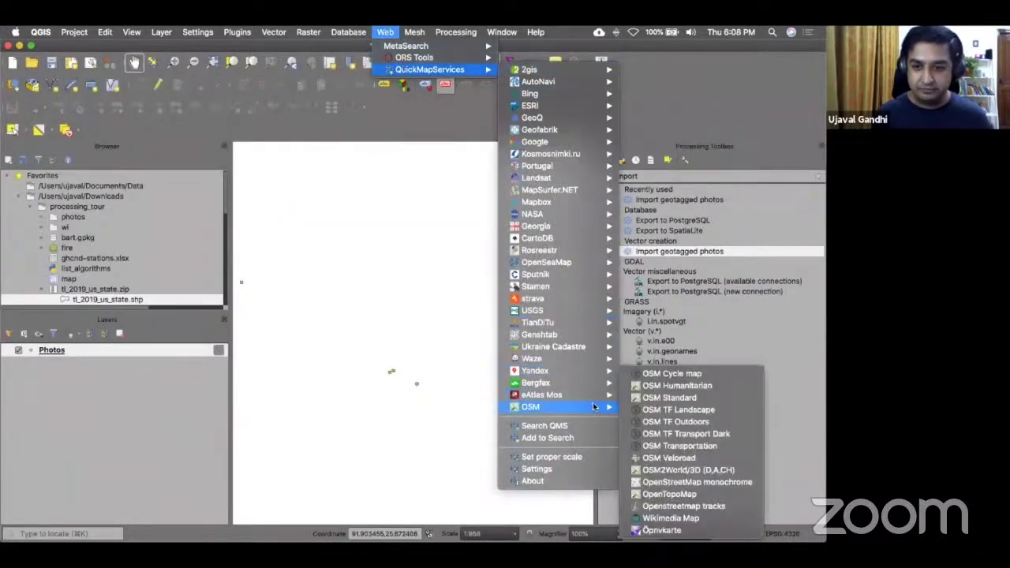
left_click(669, 397)
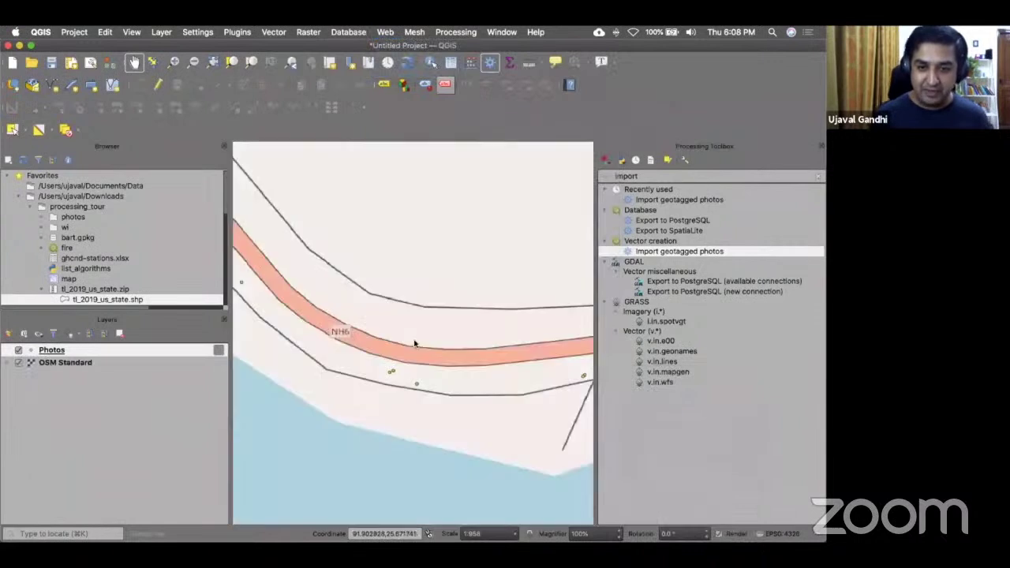
scroll(411, 355, "up", 1)
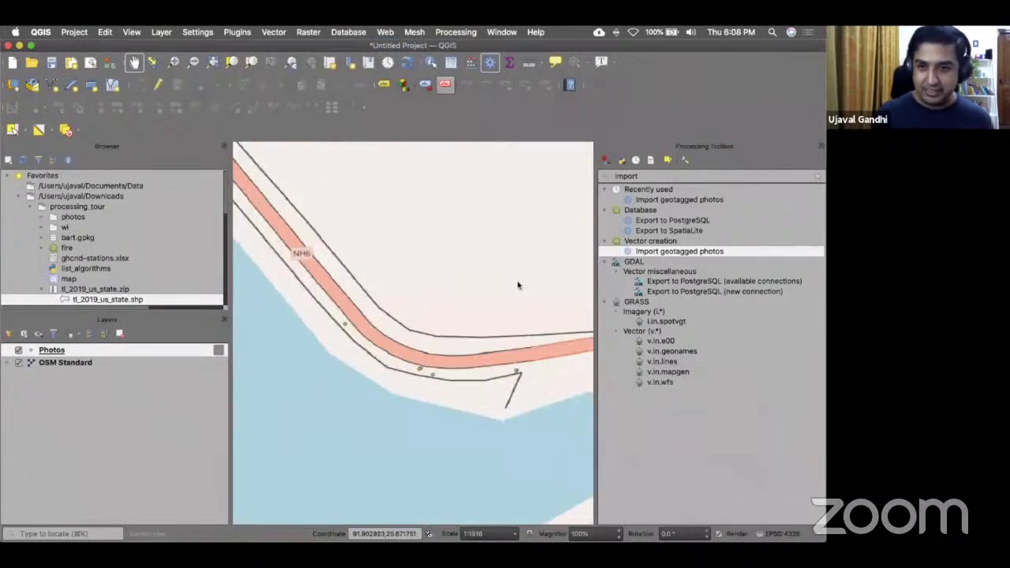
Step: Search the toolbox for "create", open Create wedge buffers and take the azimuth from the Photos direction field
left_click(818, 176)
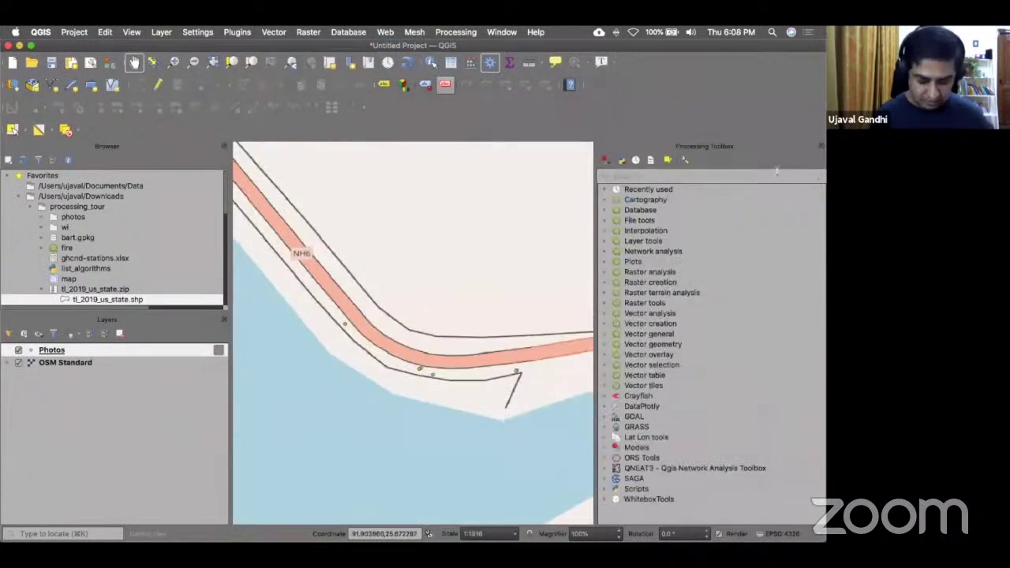
type("create")
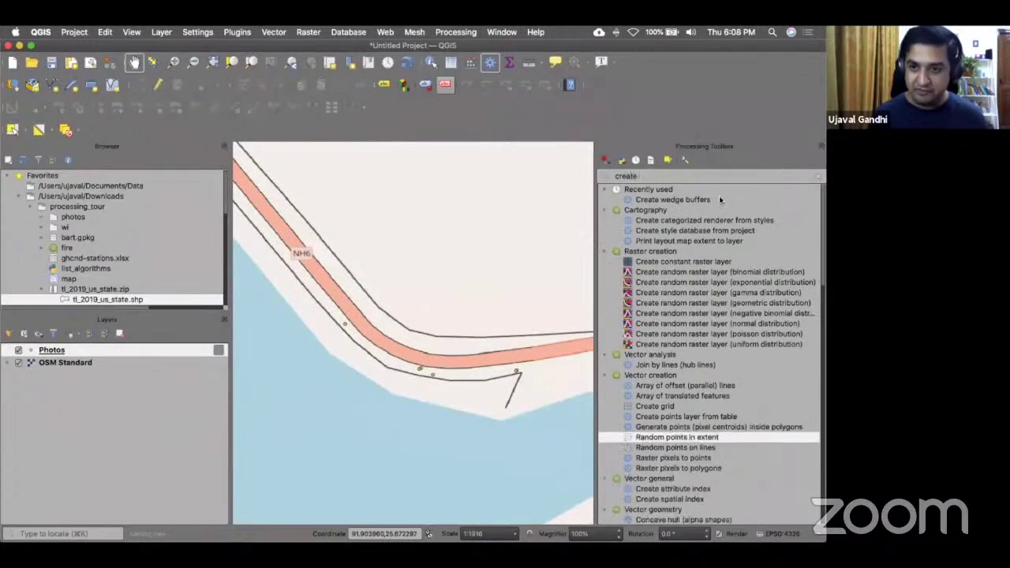
double_click(718, 197)
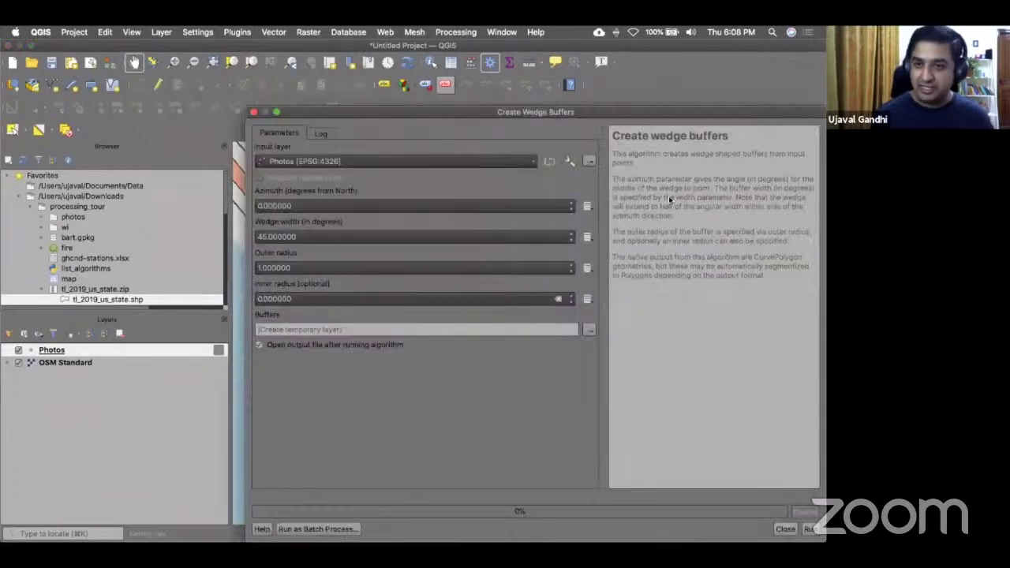
left_click(585, 207)
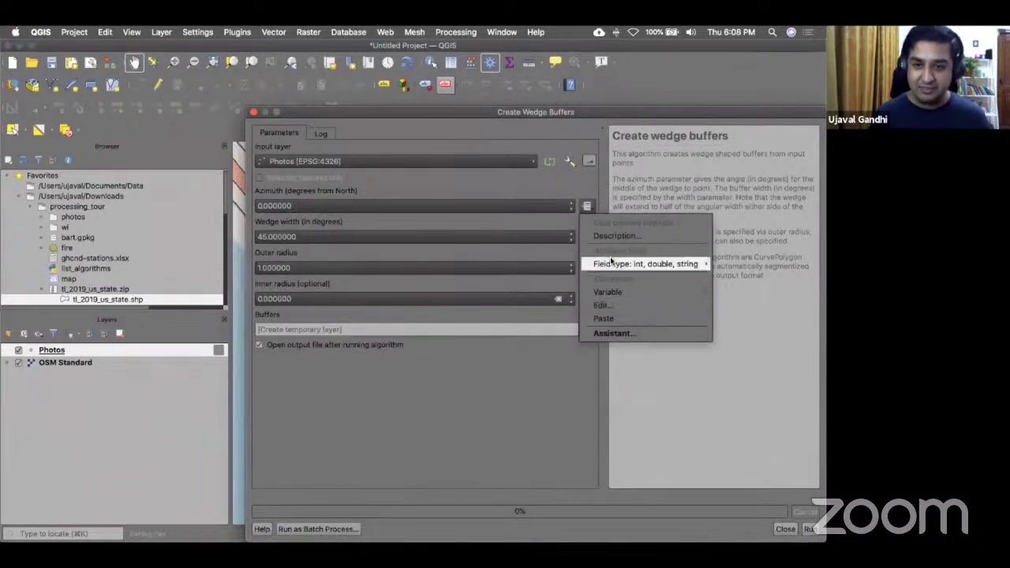
mouse_move(636, 268)
left_click(739, 316)
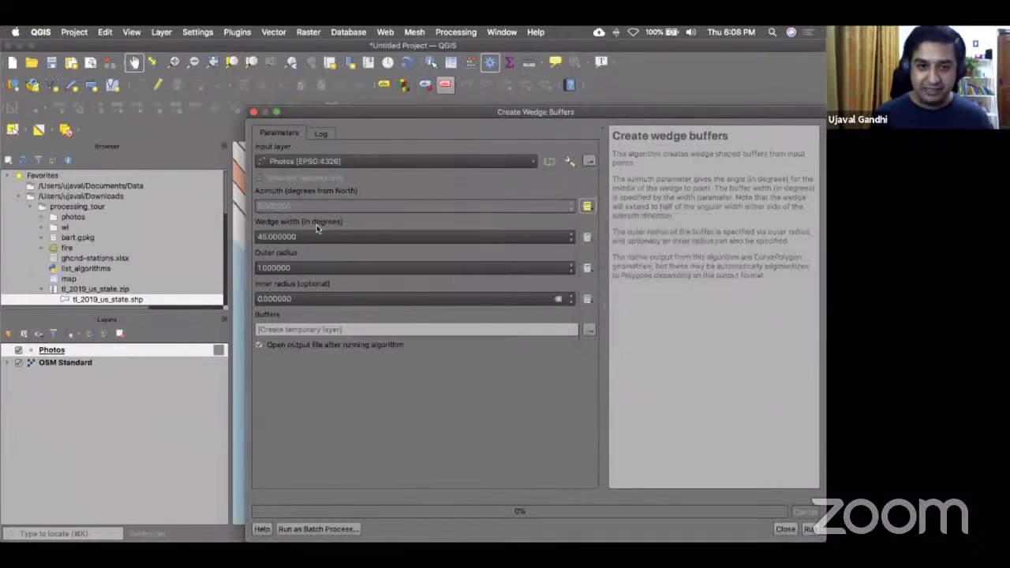
Step: Create the wedge buffers with an outer radius of 0.01, inspect them on the map and hide the Buffers layer
left_click(314, 268)
type("0.01")
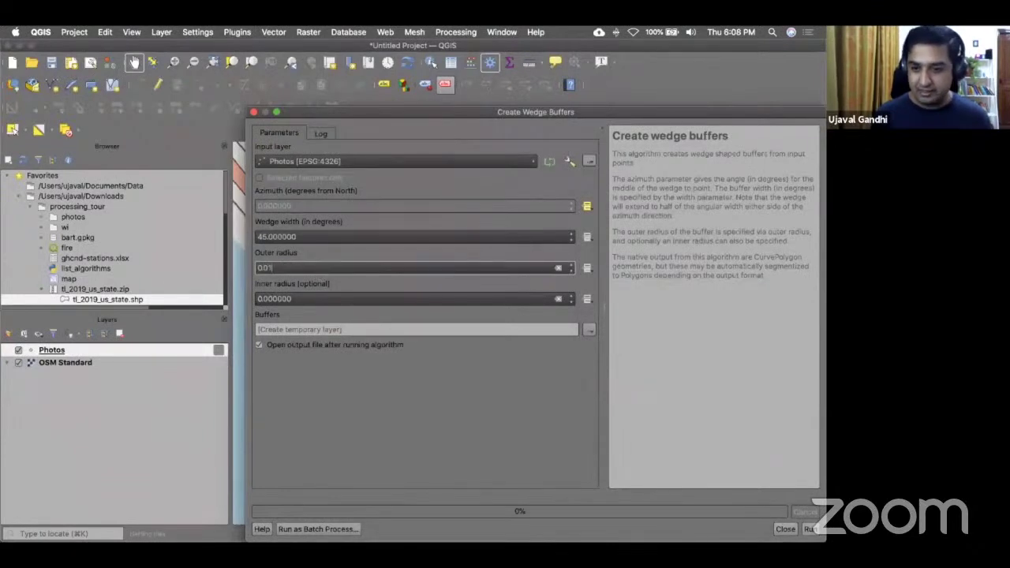
left_click(808, 528)
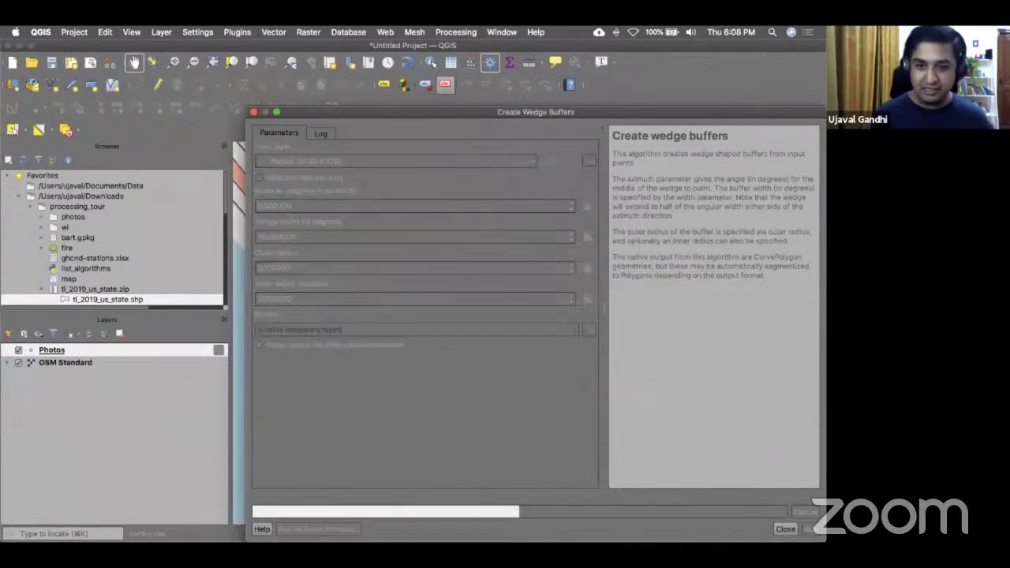
key("Escape")
scroll(400, 400, "down", 3)
left_click_drag(403, 403, 411, 374)
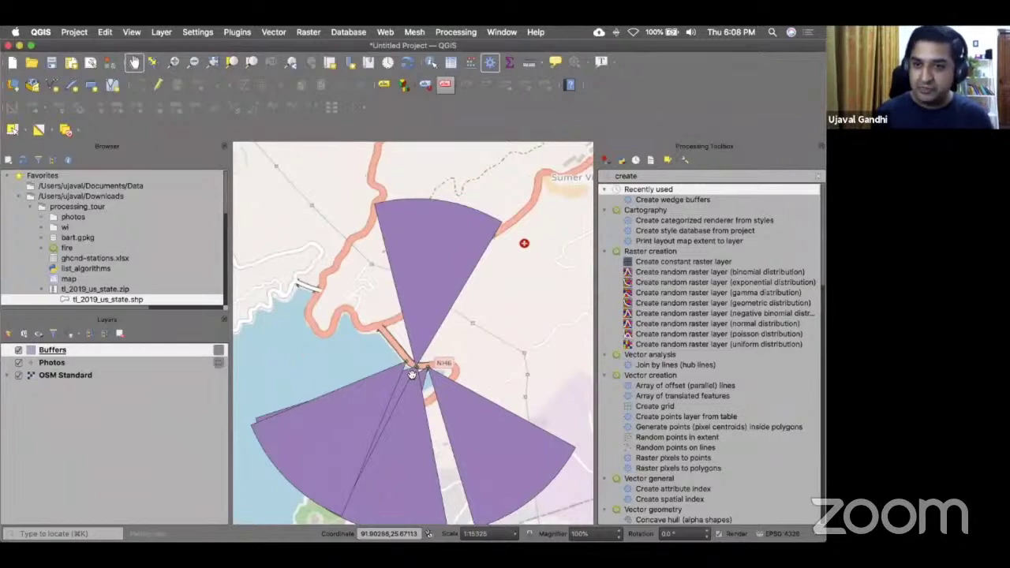
left_click(19, 350)
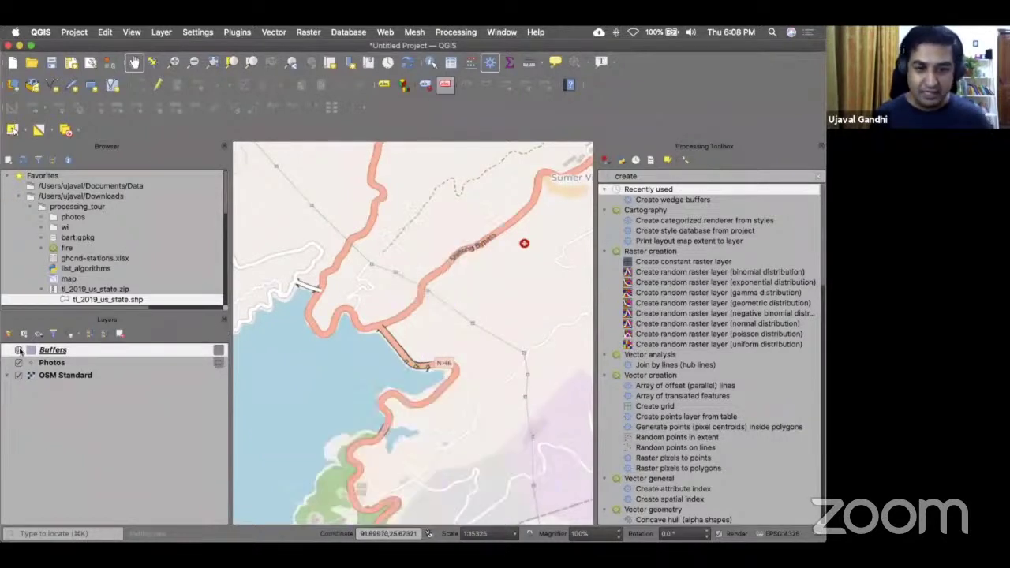
Step: Search the toolbox for "point to path" and run Points to path on Photos with timestamp as the order field
left_click(818, 176)
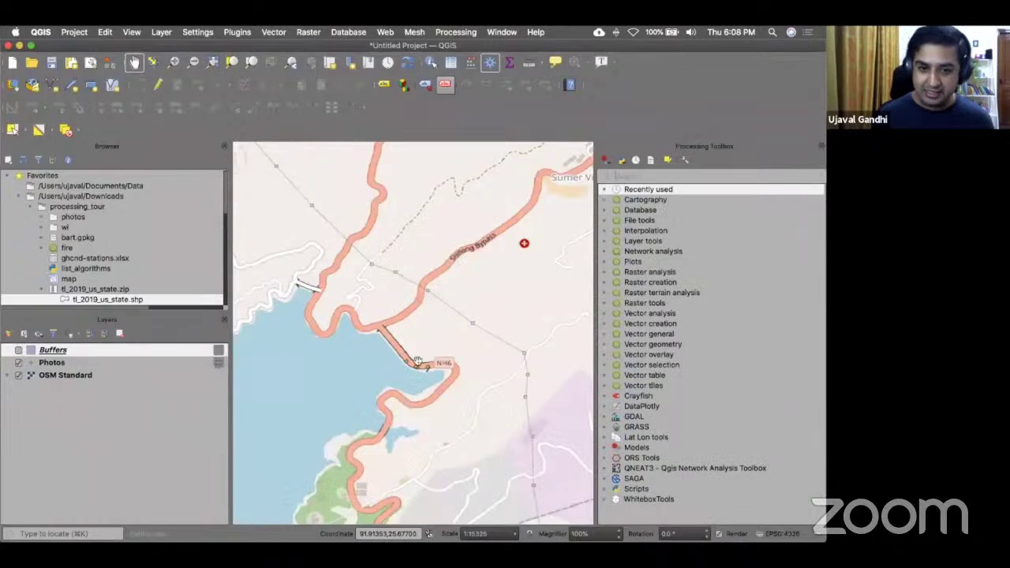
scroll(402, 370, "up", 3)
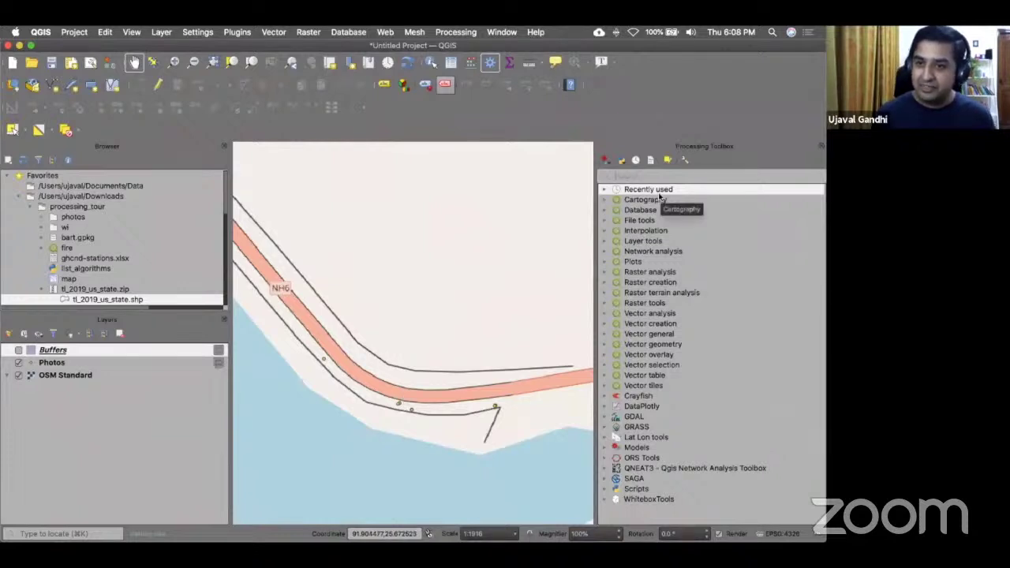
type("p")
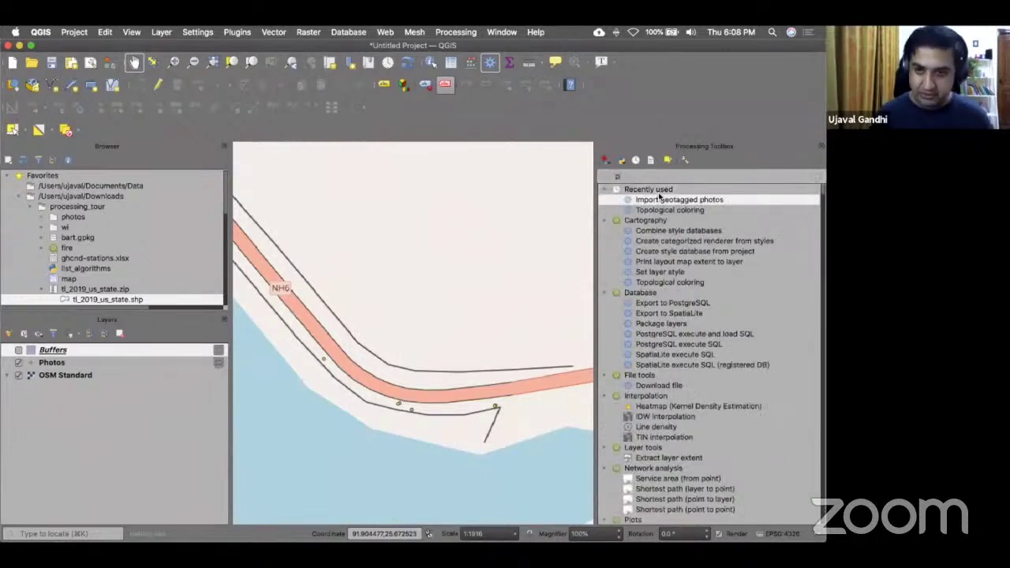
type("oint to path")
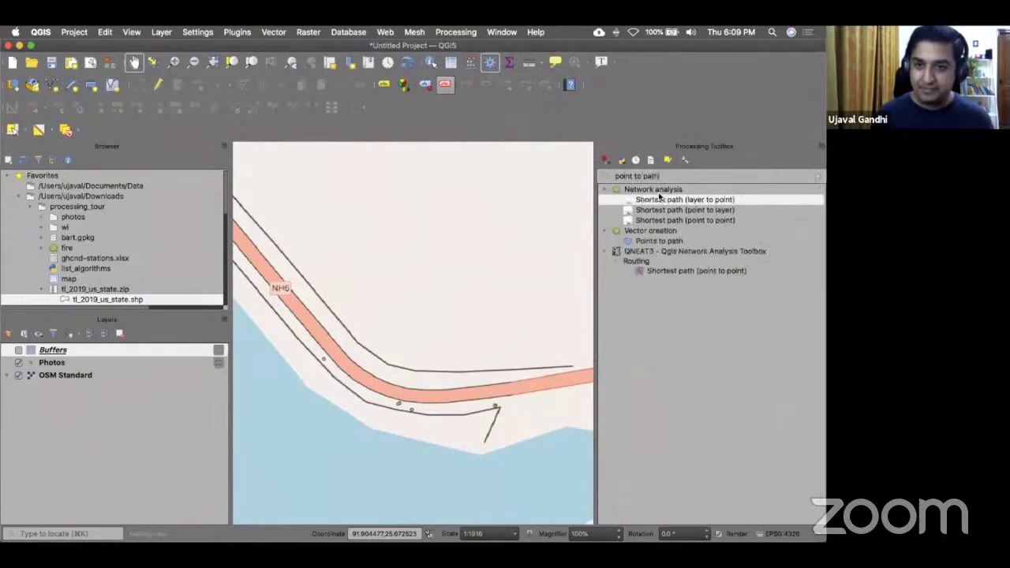
double_click(668, 241)
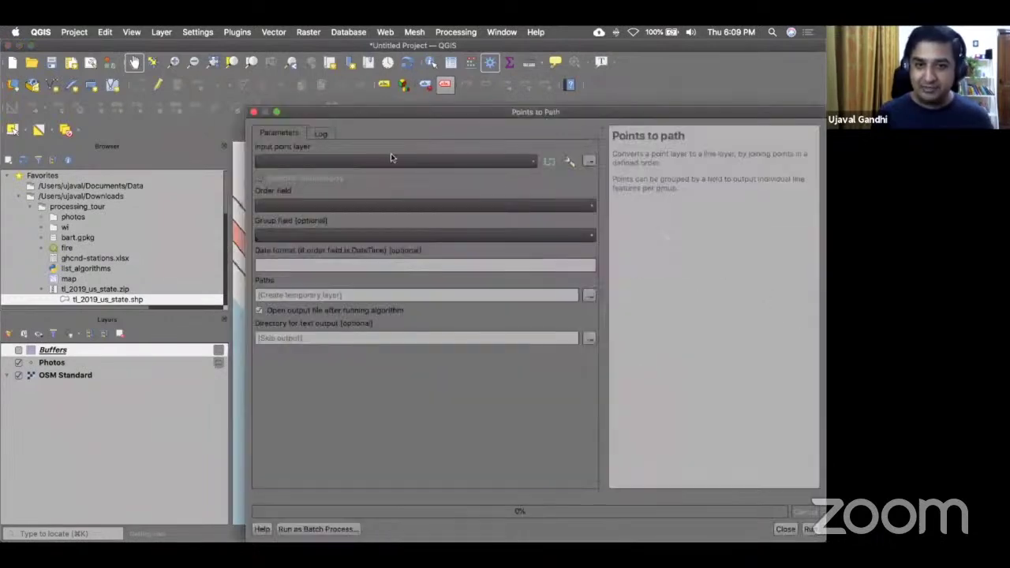
left_click(379, 208)
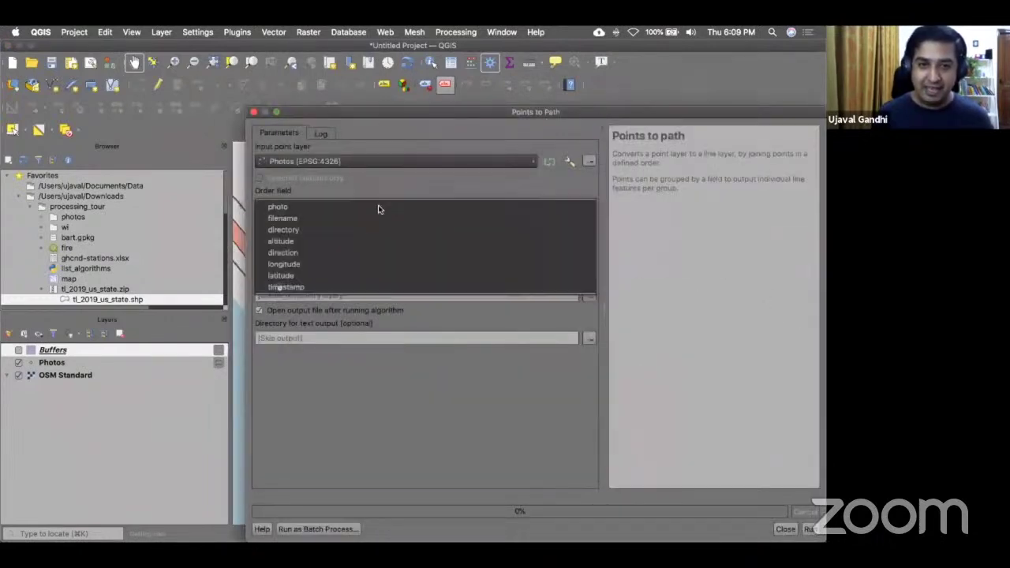
left_click(375, 285)
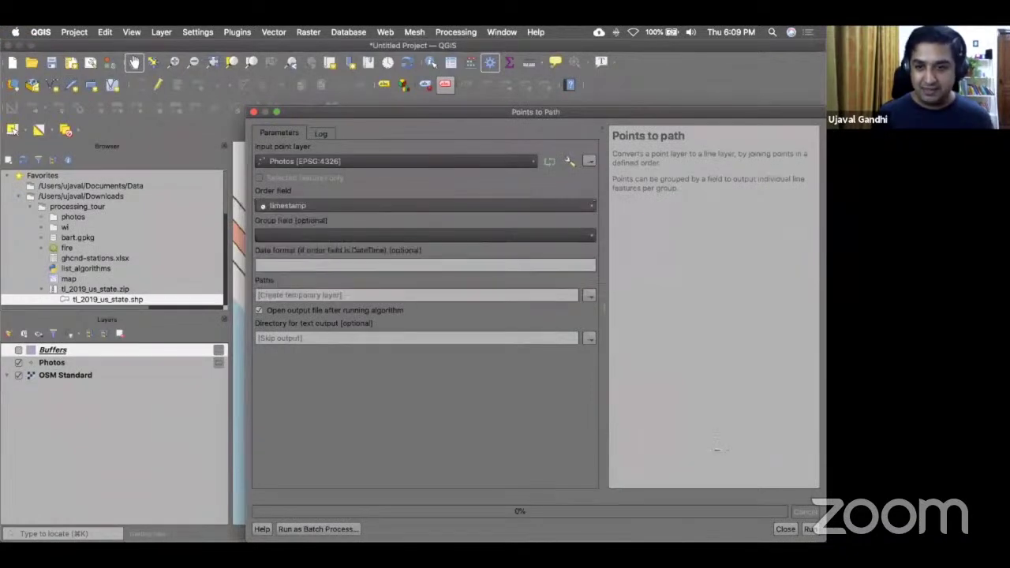
left_click(806, 529)
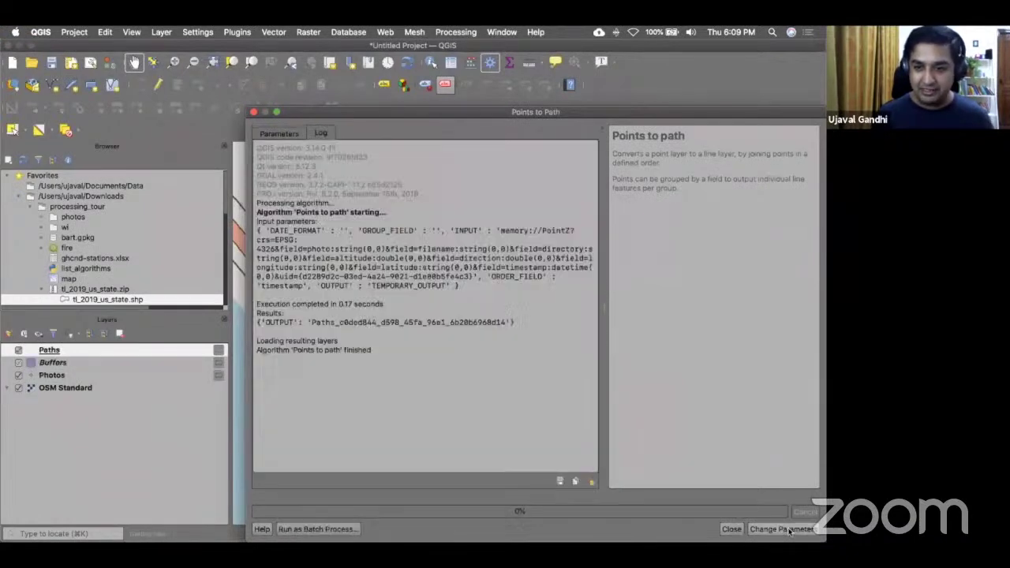
left_click(731, 528)
Step: Hide the OSM Standard basemap and examine the line joining the photo points
left_click(19, 388)
scroll(384, 396, "up", 3)
scroll(371, 382, "down", 3)
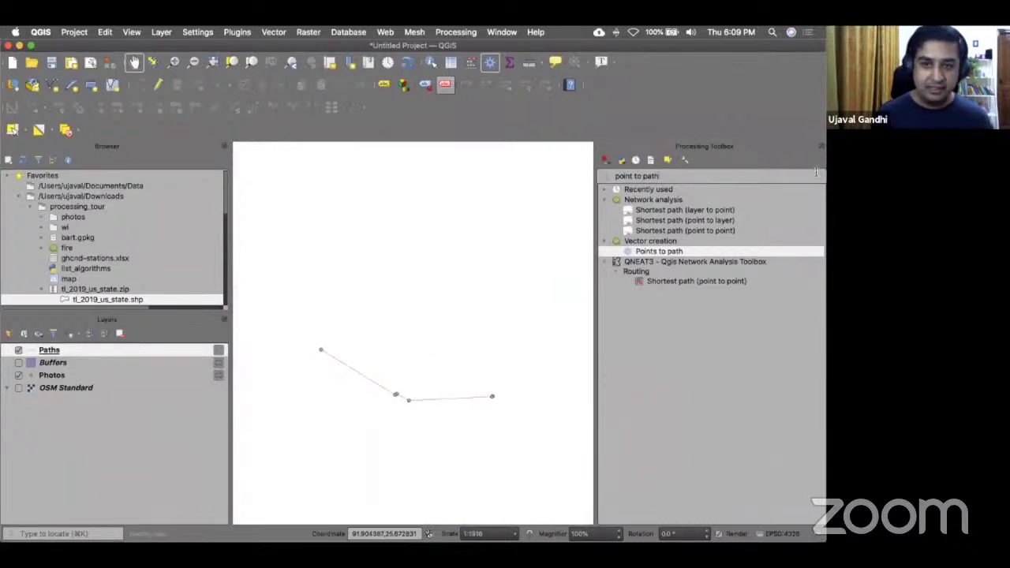
Step: Clear the toolbox search, start a new project discarding the temporary layers, and load tl_2019_us_state.shp
left_click(816, 174)
left_click(12, 62)
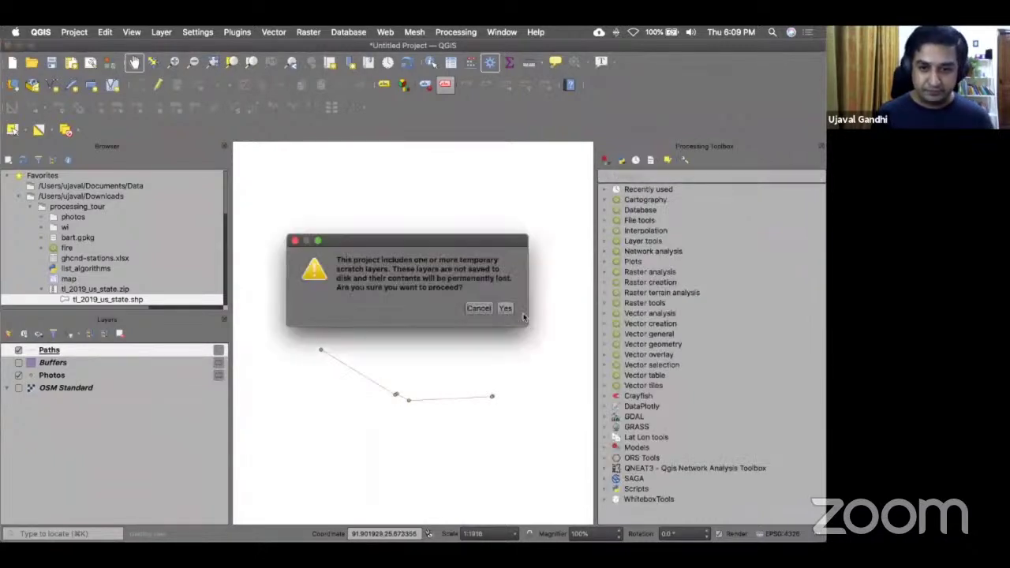
left_click(504, 308)
left_click(404, 304)
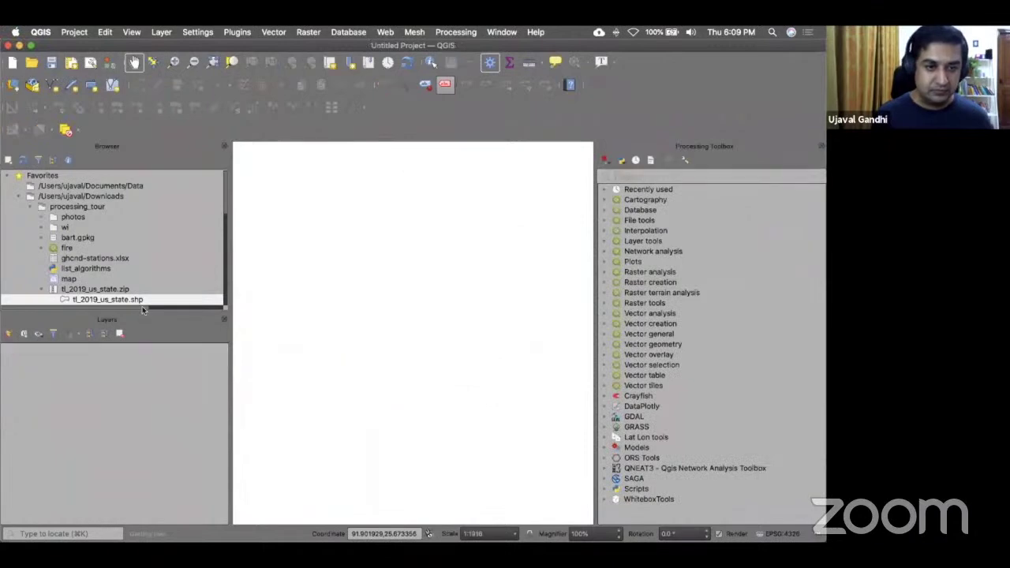
scroll(453, 288, "up", 3)
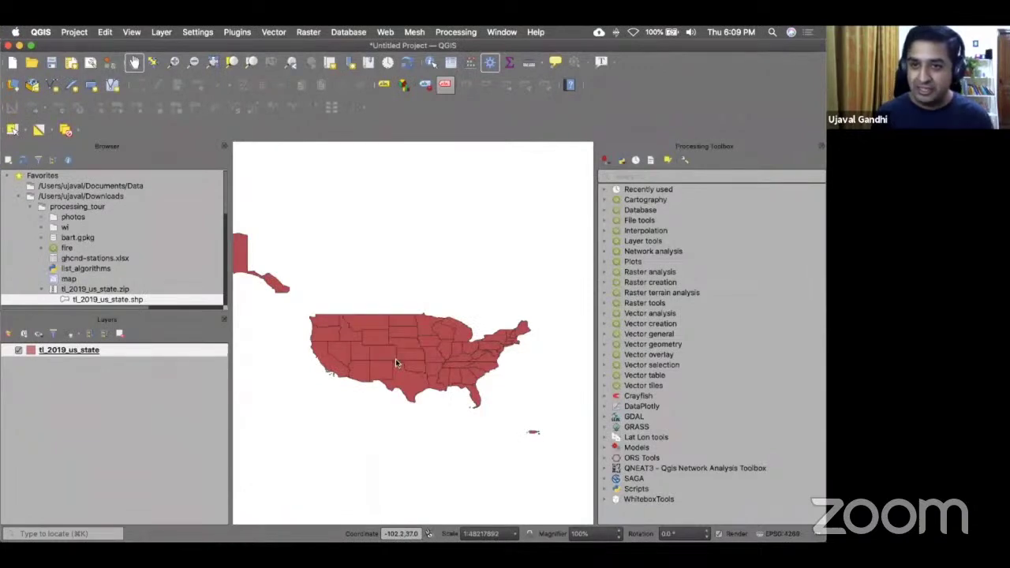
Step: Run the Topological coloring cartography algorithm on tl_2019_us_state and close the Processing Toolbox
double_click(650, 200)
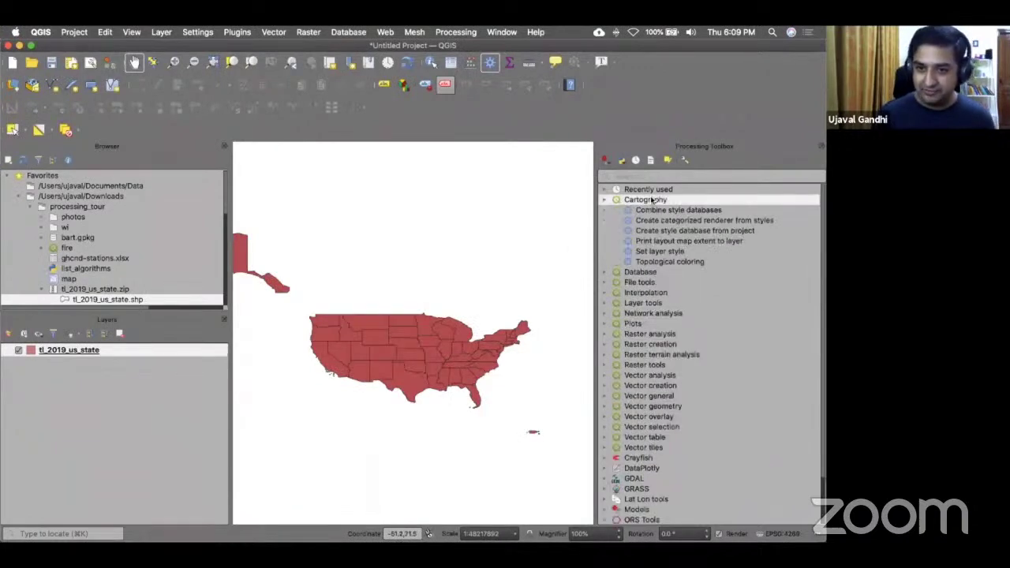
left_click(657, 264)
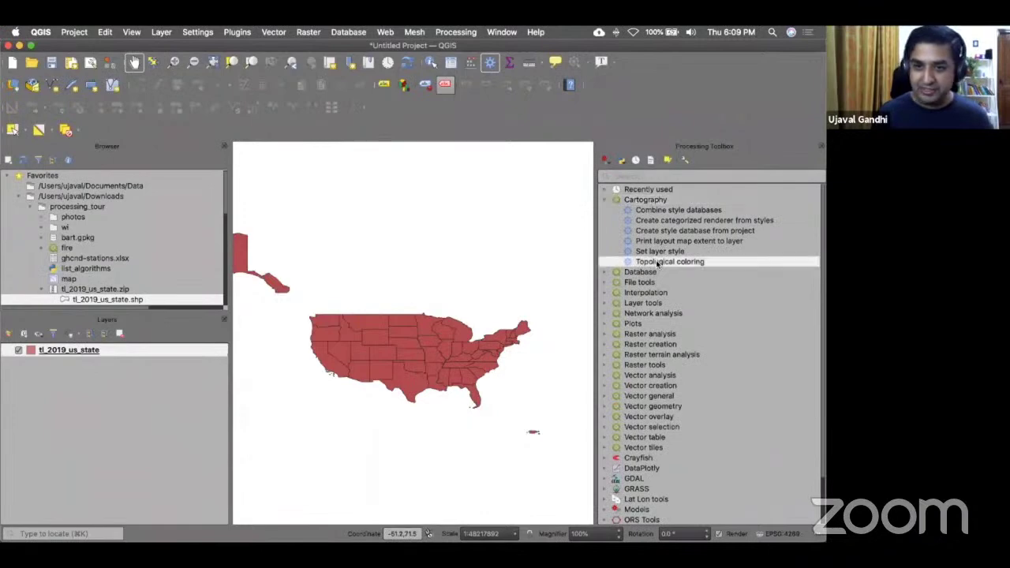
double_click(656, 263)
left_click(808, 529)
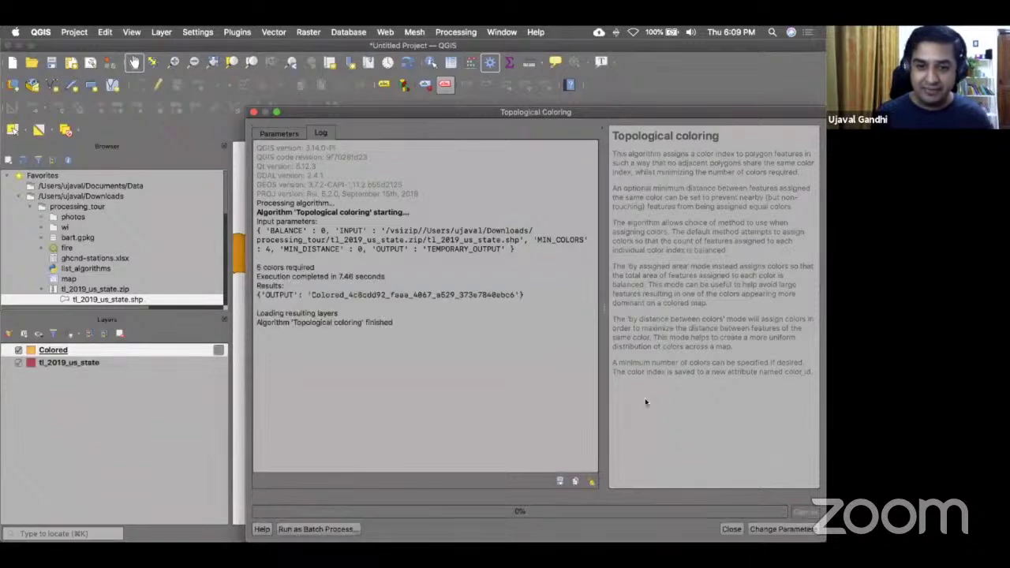
left_click(731, 528)
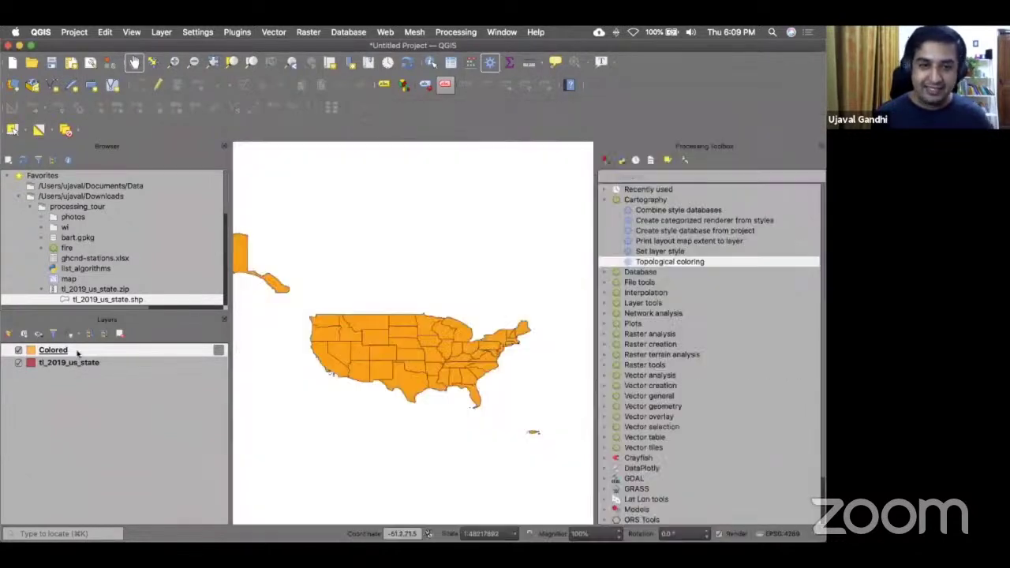
left_click(817, 144)
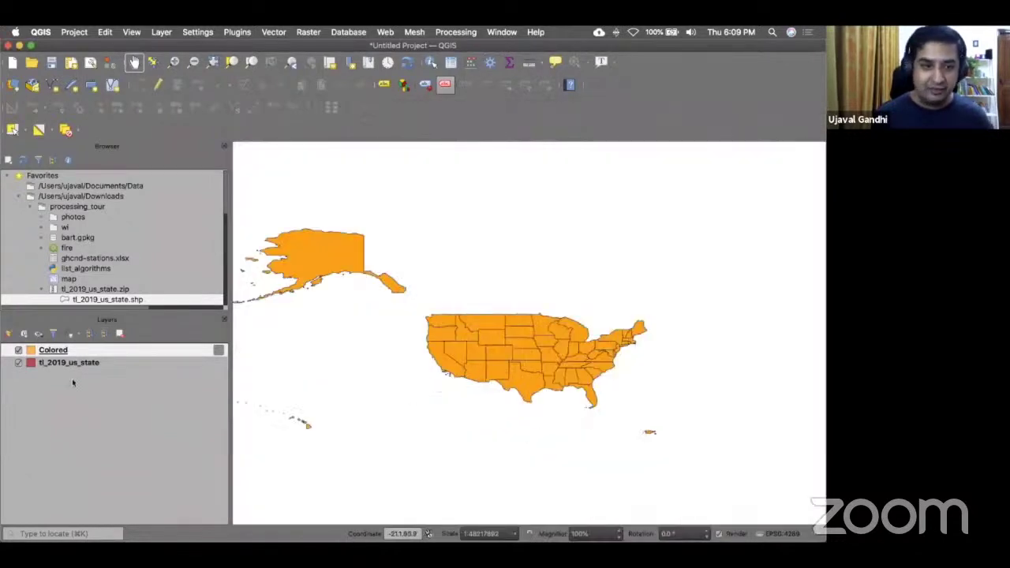
Step: Style the Colored layer as Categorized on color_id, classify it with random colors, and close the layer styling
left_click(8, 335)
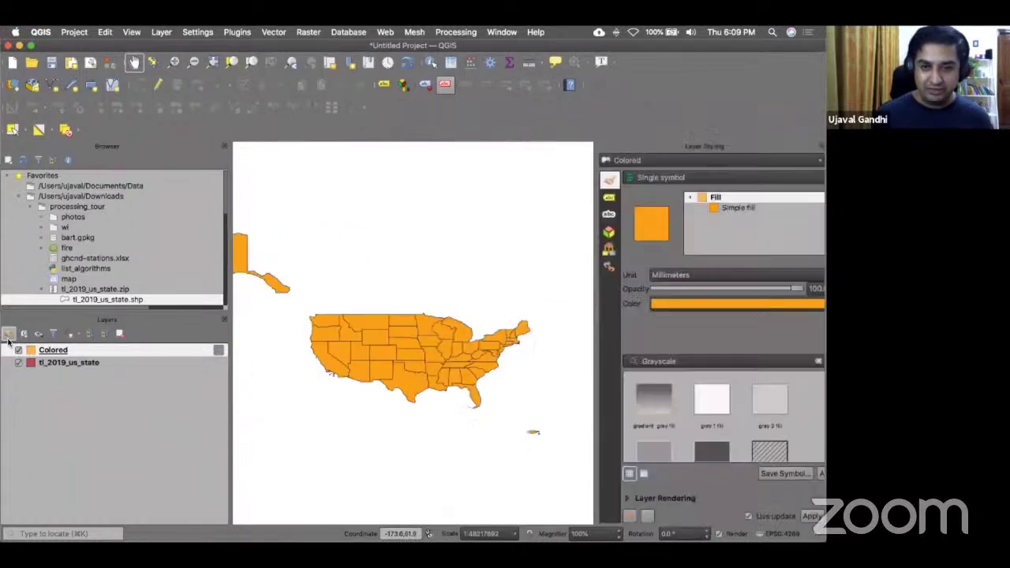
left_click(712, 178)
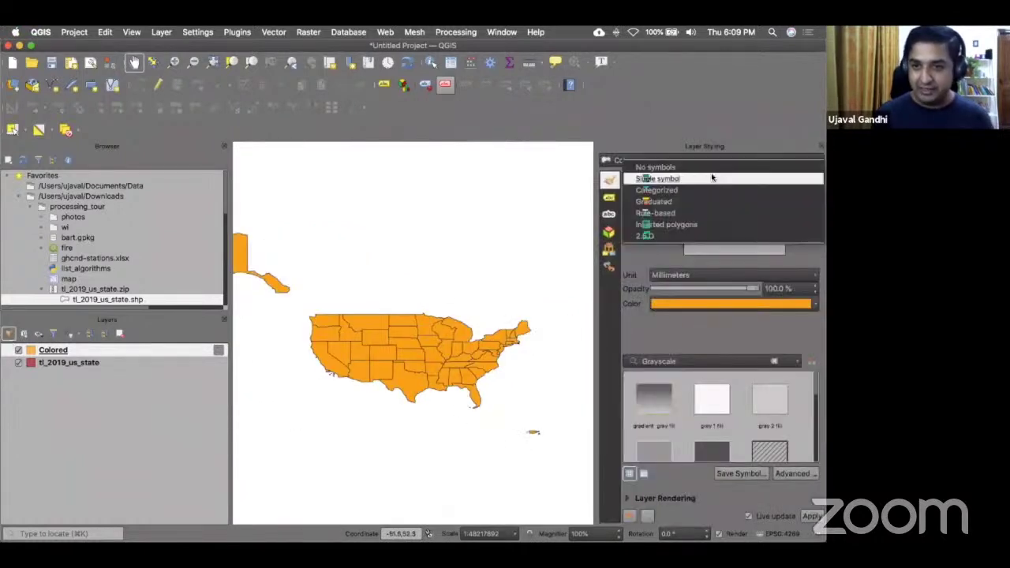
left_click(714, 192)
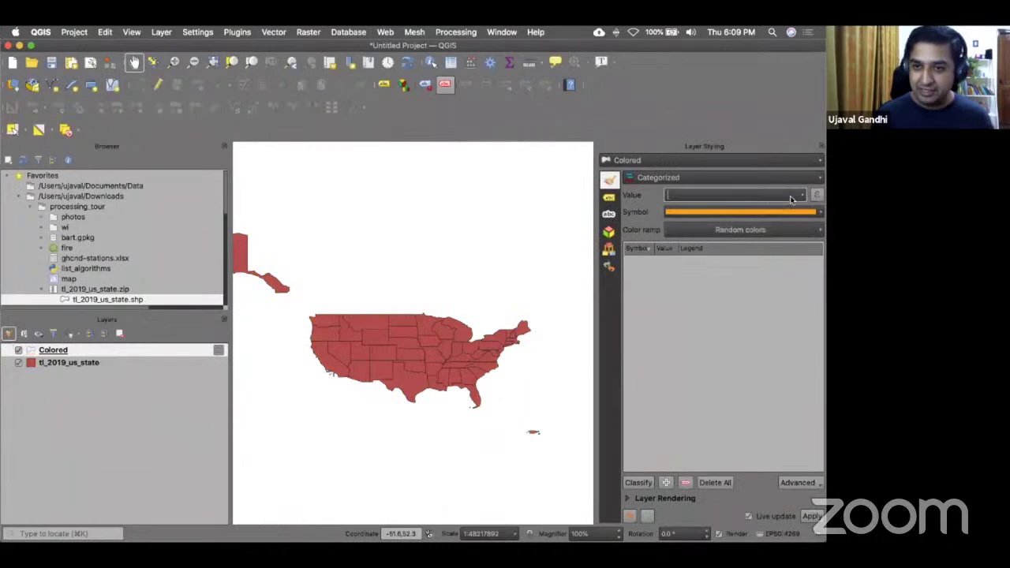
left_click(798, 197)
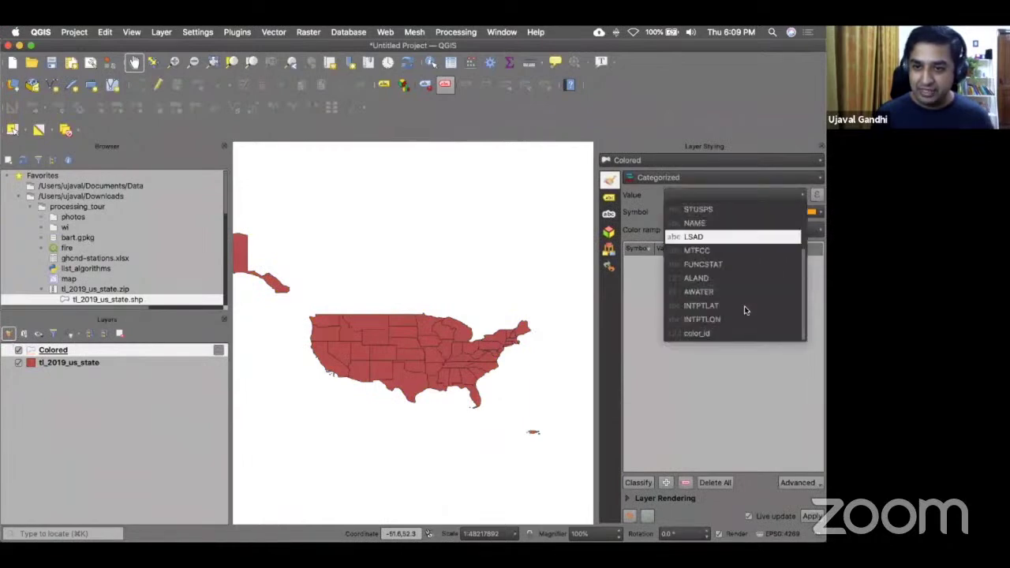
left_click(708, 334)
left_click(638, 482)
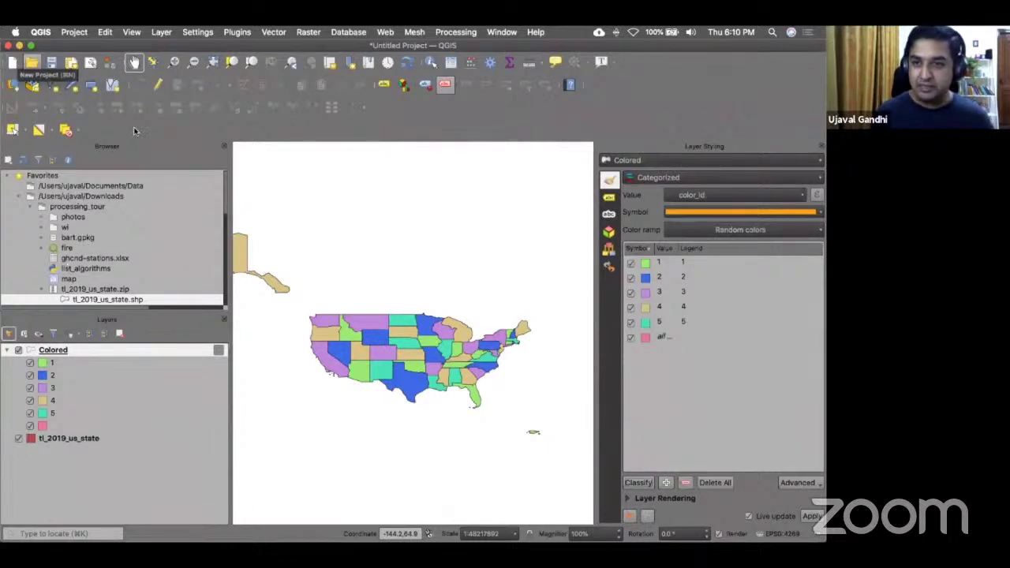
left_click(819, 145)
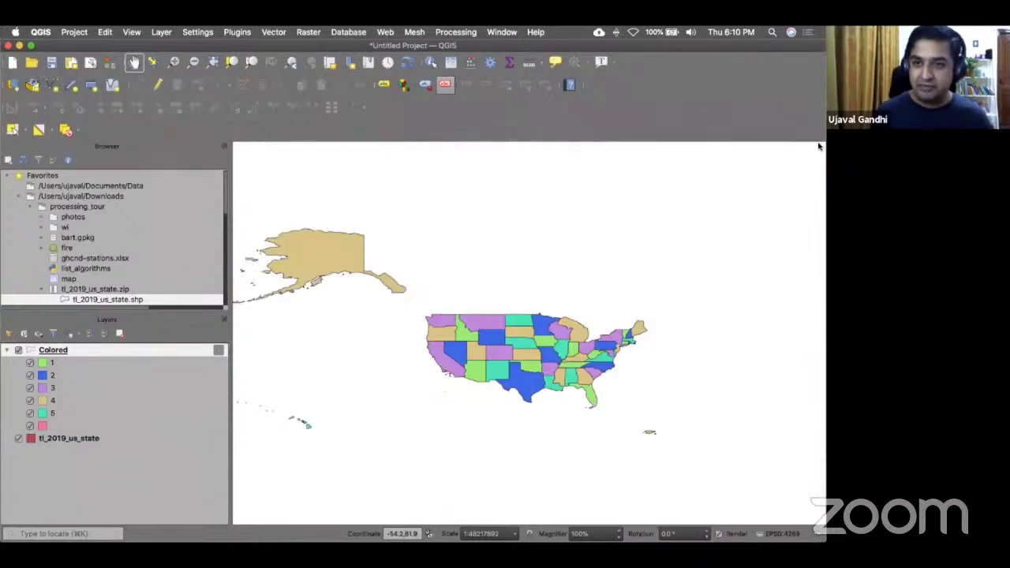
left_click(469, 33)
left_click(469, 45)
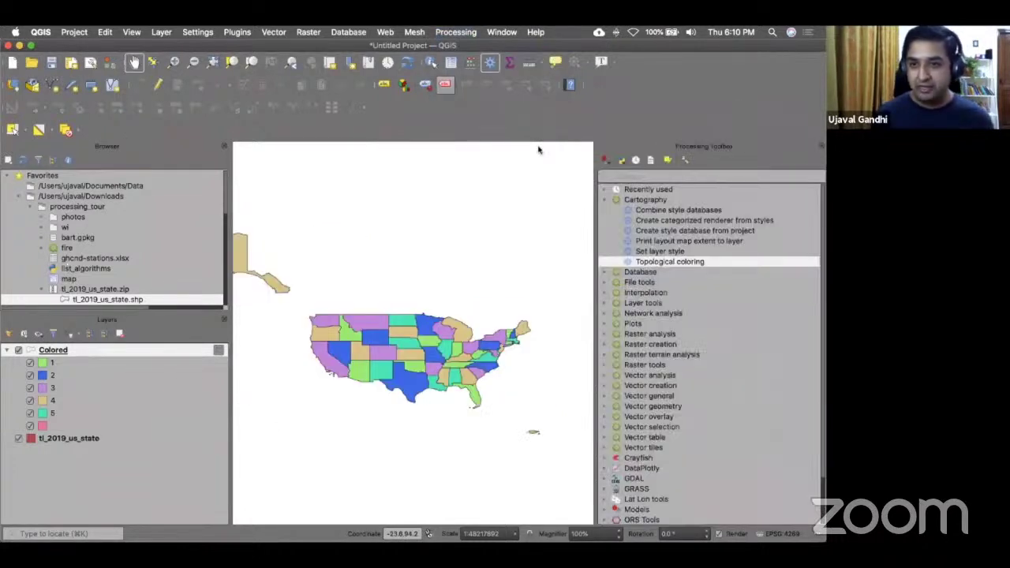
key("ctrl+alt+t")
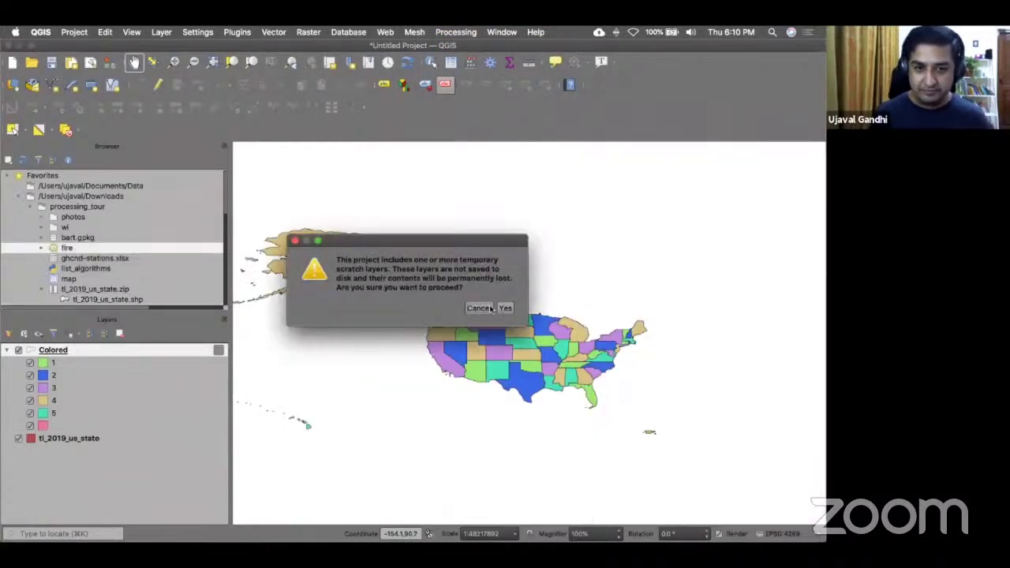
Step: Open the fire project, discarding the temporary scratch layers, and show the Processing Toolbox
left_click(505, 307)
left_click(406, 301)
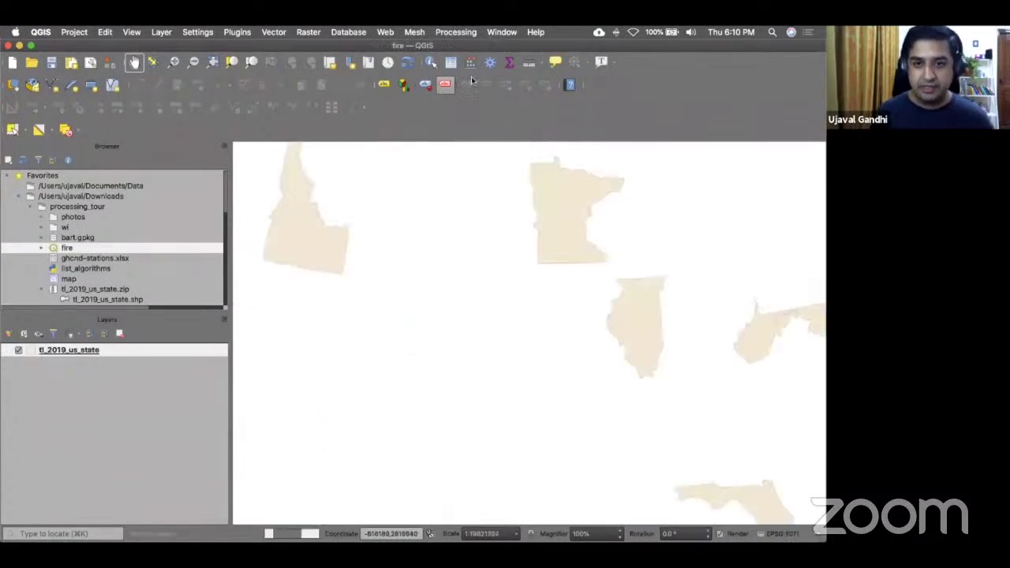
left_click(456, 33)
left_click(467, 46)
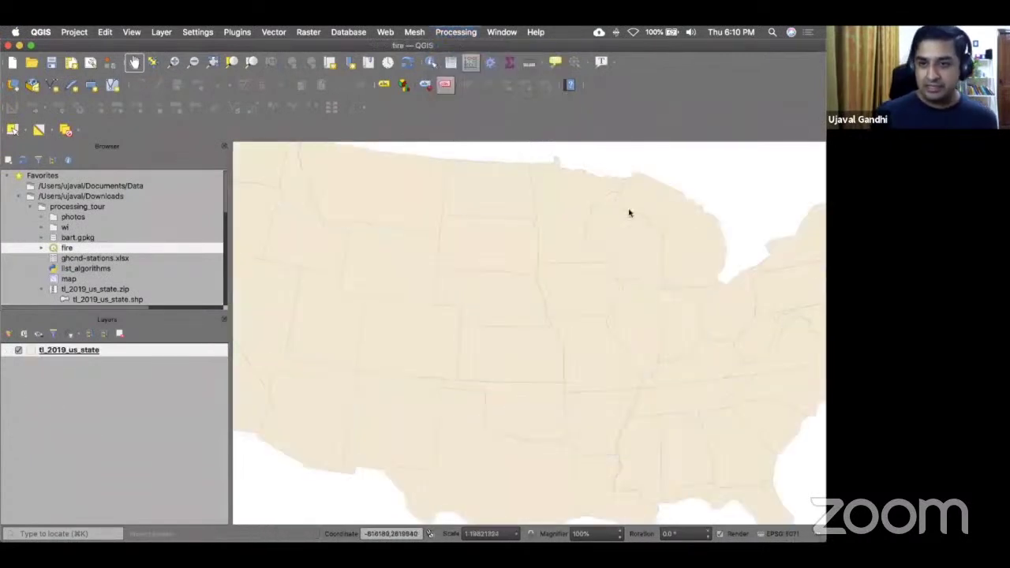
Step: Search the toolbox for "download" and open the Download file algorithm
left_click(649, 170)
type("download")
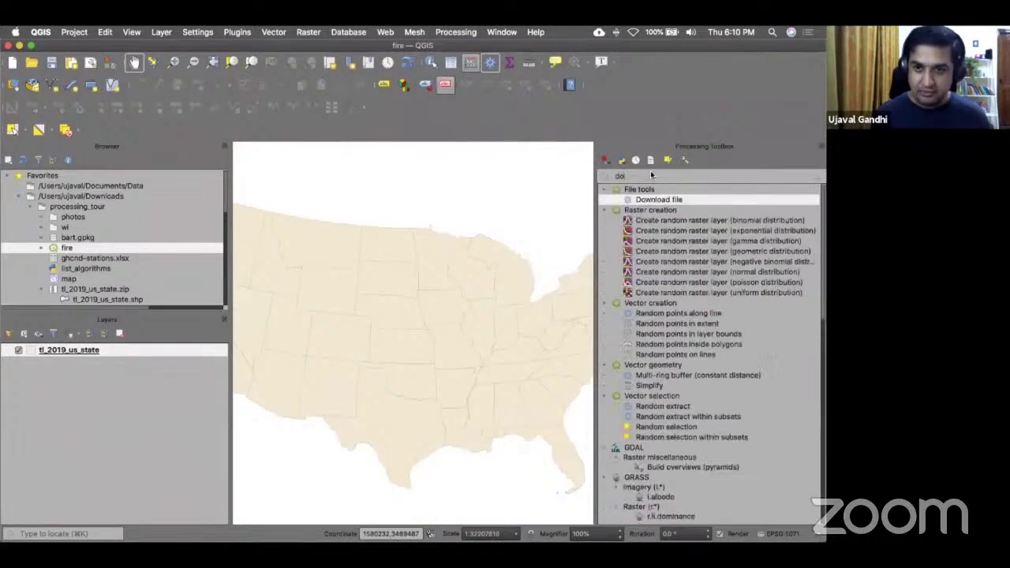
key("Return")
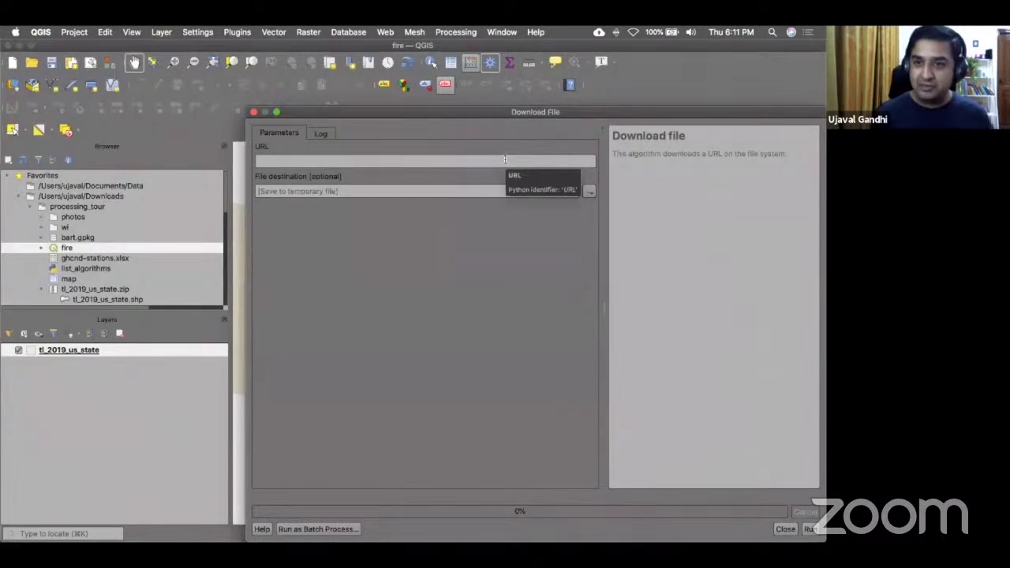
Step: Switch to Chrome and copy the FIRMS 24h VIIRS 375m / S-NPP shapefile link for USA (Conterminous) and Hawaii
key("super+Tab")
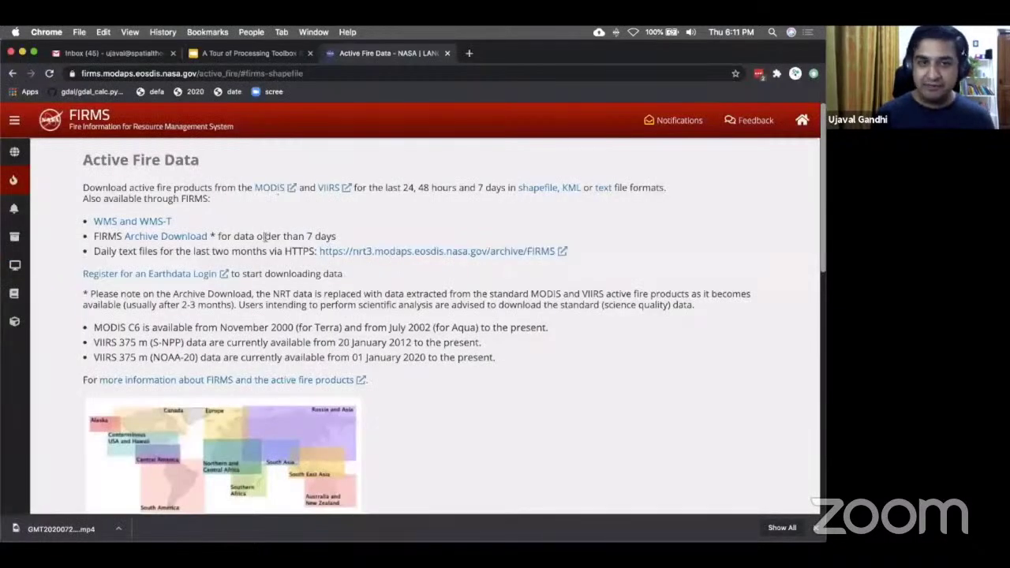
scroll(245, 229, "down", 1)
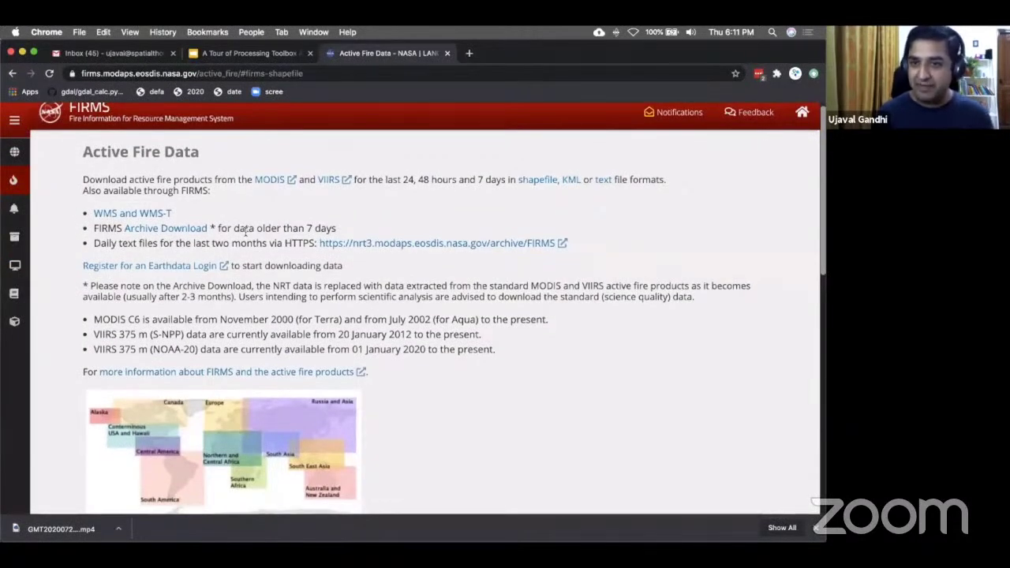
scroll(246, 229, "down", 5)
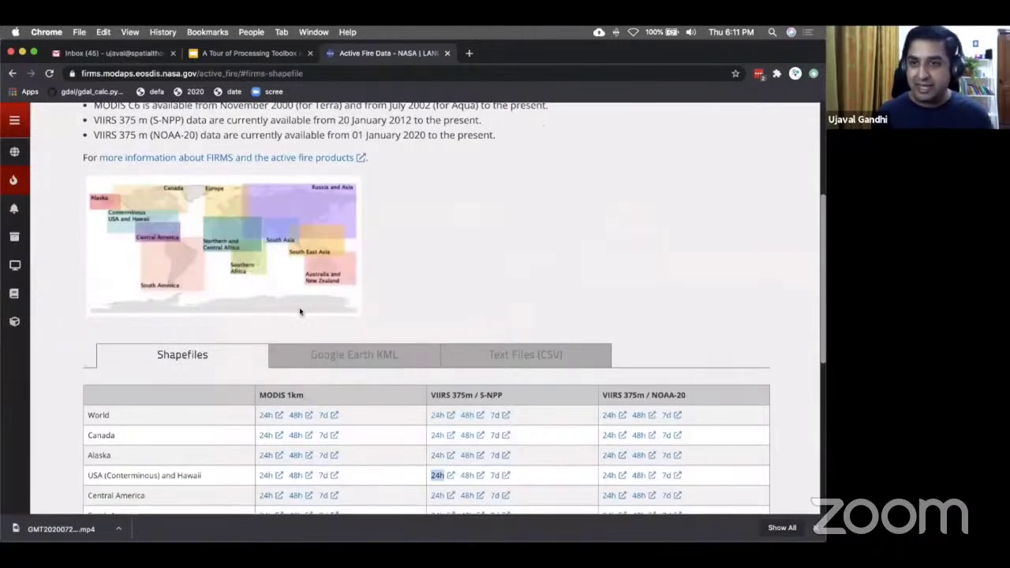
scroll(313, 324, "down", 2)
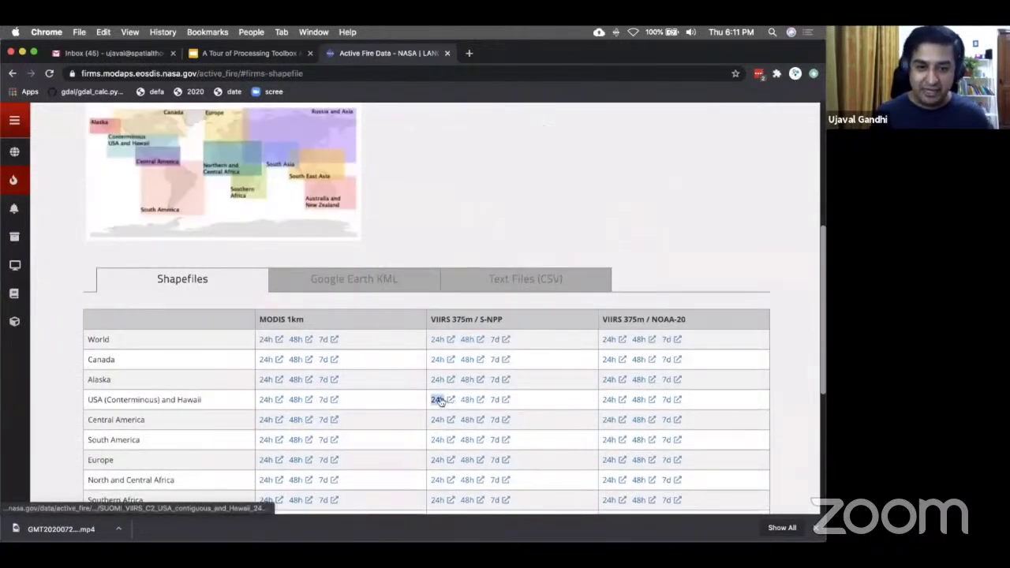
right_click(437, 402)
left_click(456, 427)
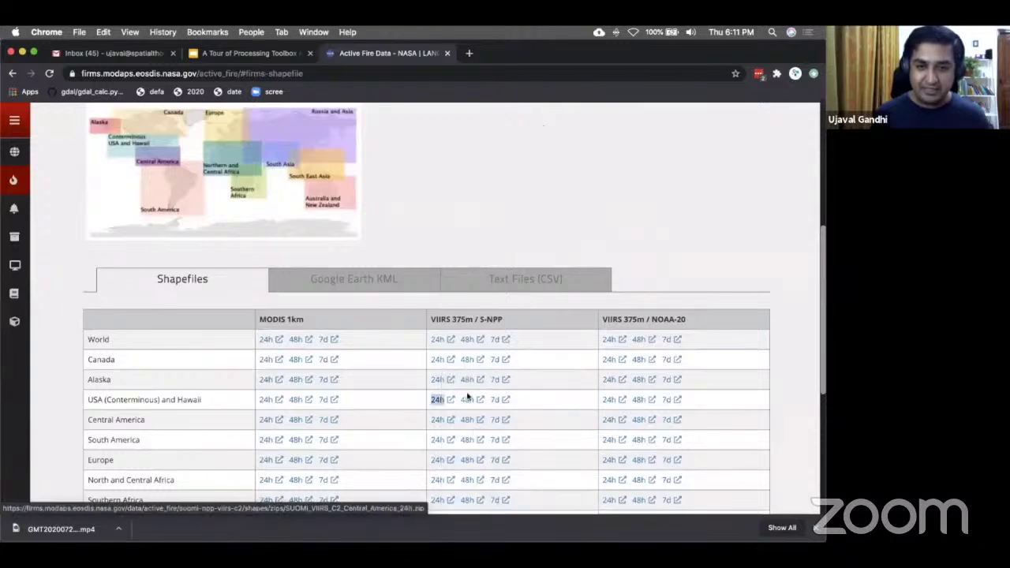
Step: Switch back to QGIS and enter the copied SUOMI_VIIRS_C2_USA_contiguous_and_Hawaii_24h.zip link as the download URL
key("super+Tab")
left_click(451, 163)
type("https://firms.modaps.eosdis.nasa.gov/data/active_fire/suomi-npp-viirs-c2/shapes/zips/SUOMI_VIIRS_C2_USA_contiguous_and_Hawaii_24h.zip")
Step: Set the file destination to active_fires.zip in the Downloads folder and run Download file
left_click(589, 192)
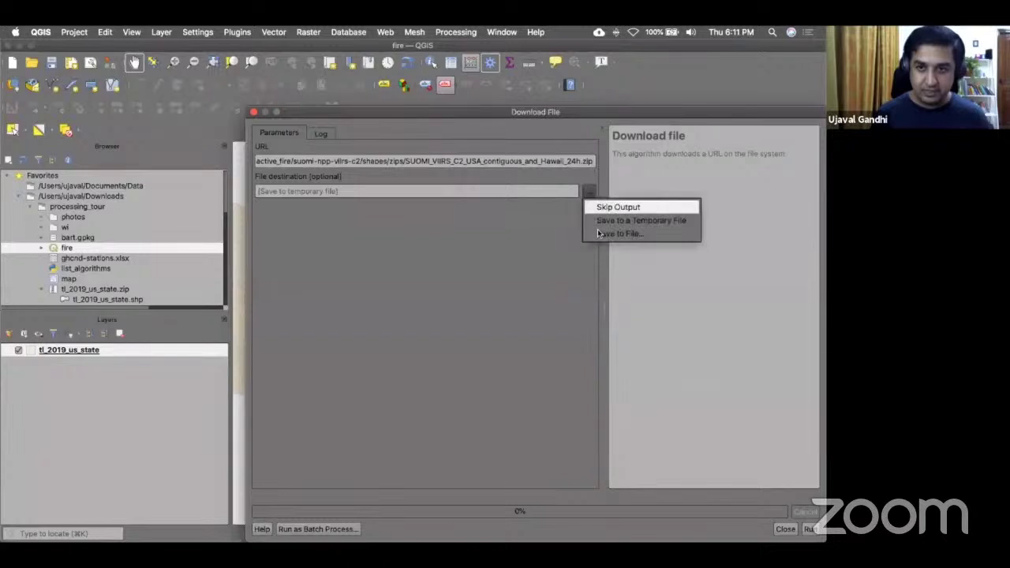
left_click(597, 232)
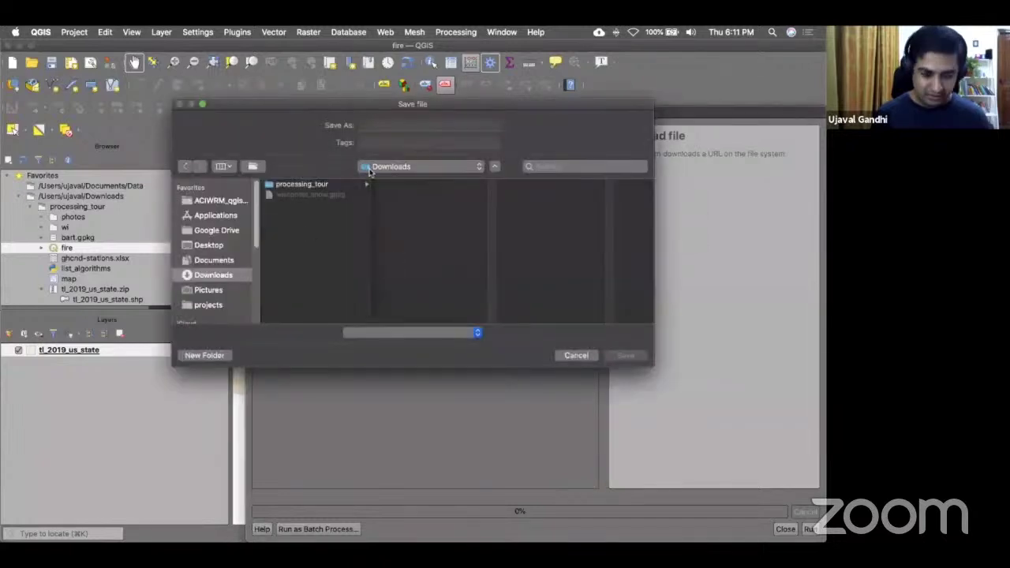
left_click(373, 126)
type("ac")
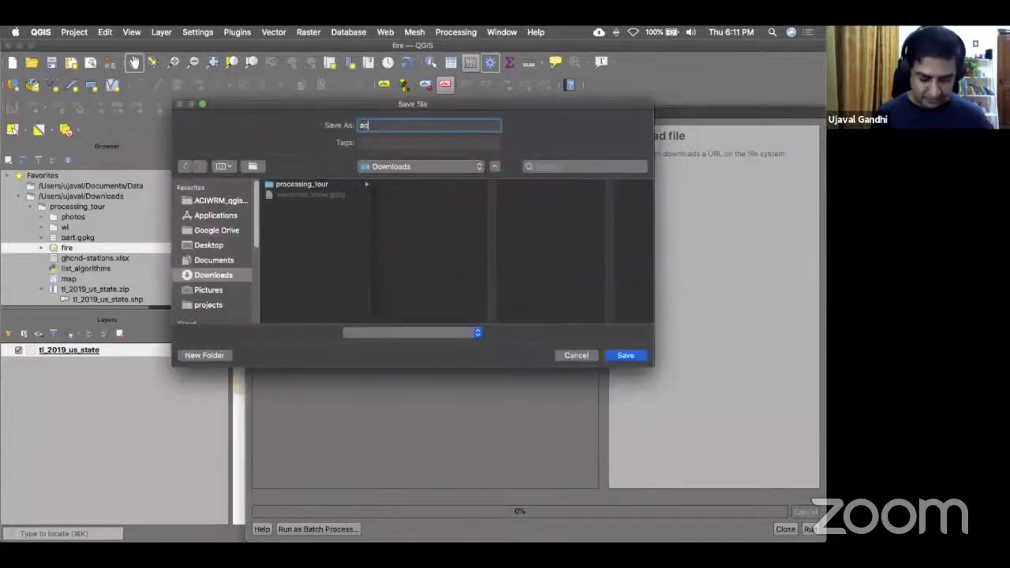
type("tive_fire")
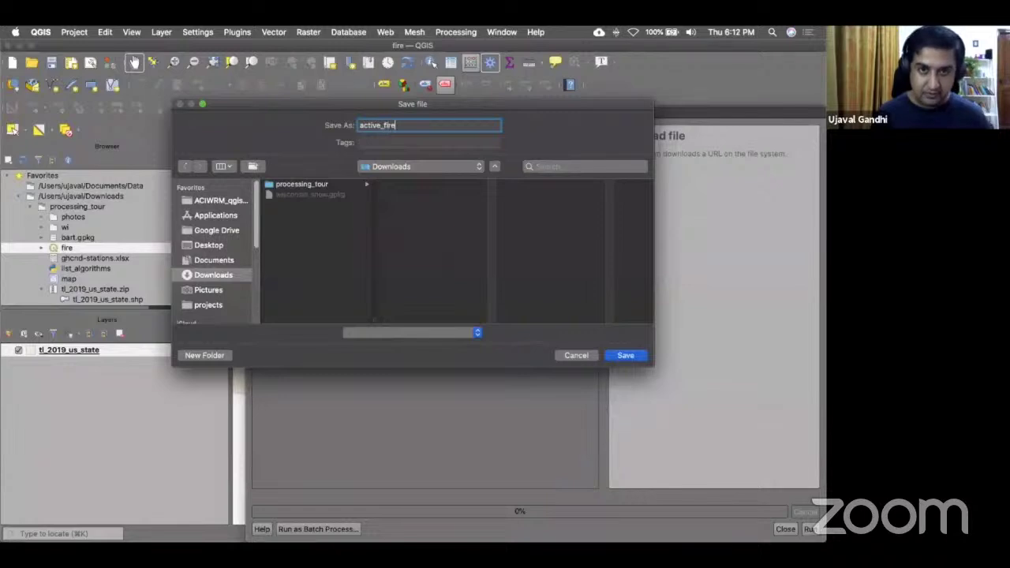
type("s.zip")
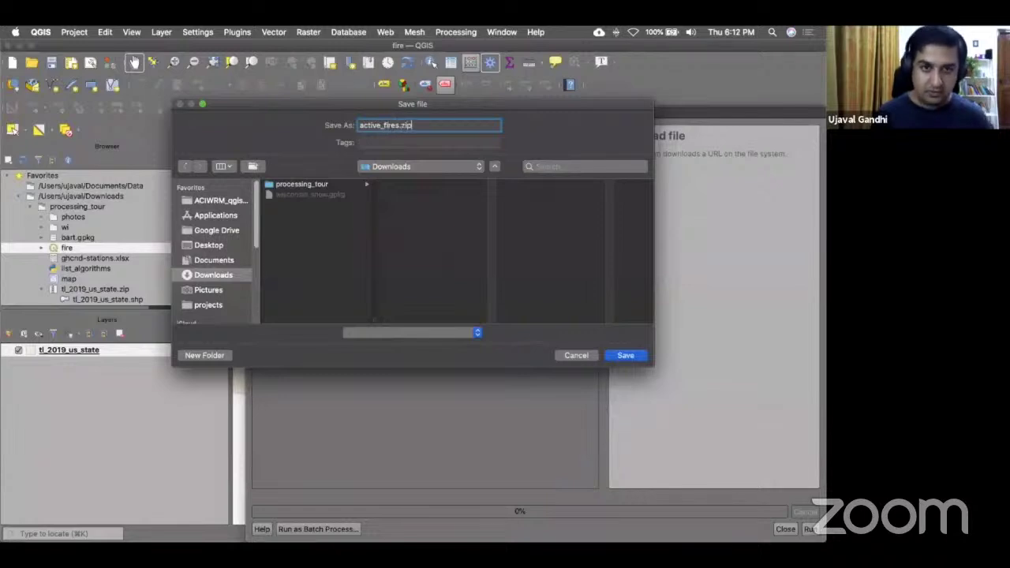
key("Return")
left_click(806, 528)
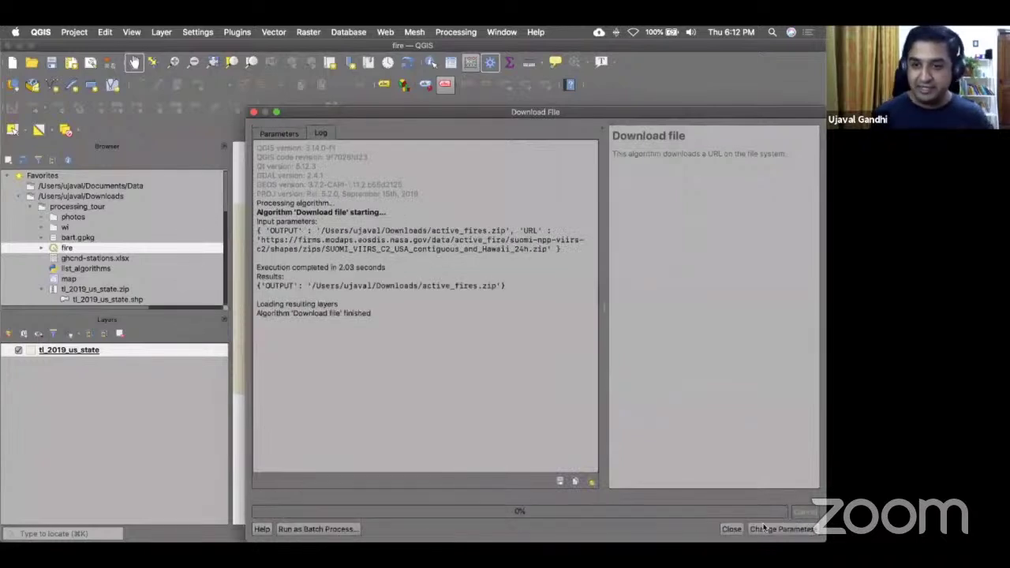
Step: Load the SUOMI_VIIRS_C2_USA_contiguous_and_Hawaii_24h shapefile from active_fires.zip into the map
scroll(148, 235, "down", 2)
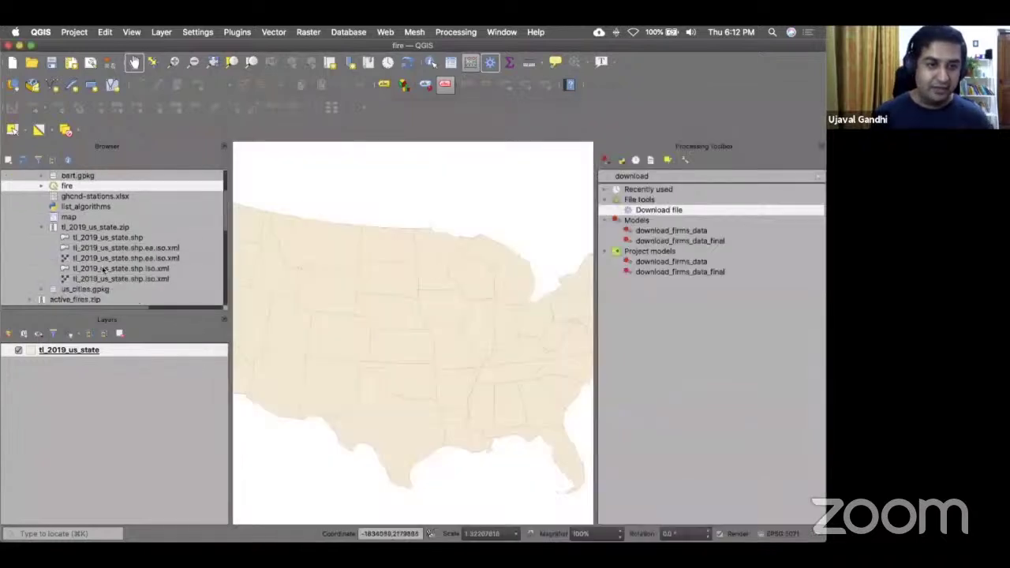
double_click(89, 300)
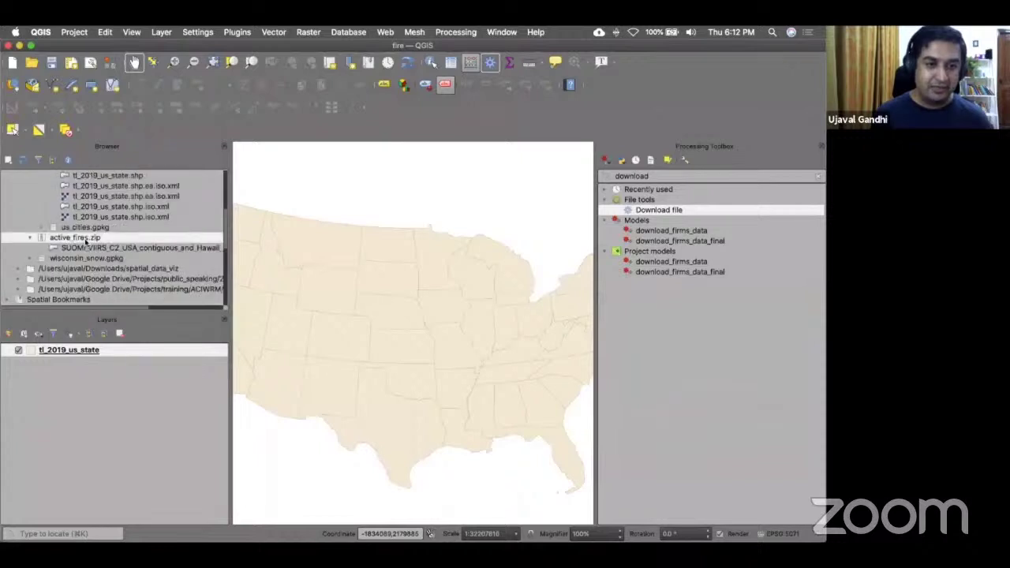
double_click(87, 246)
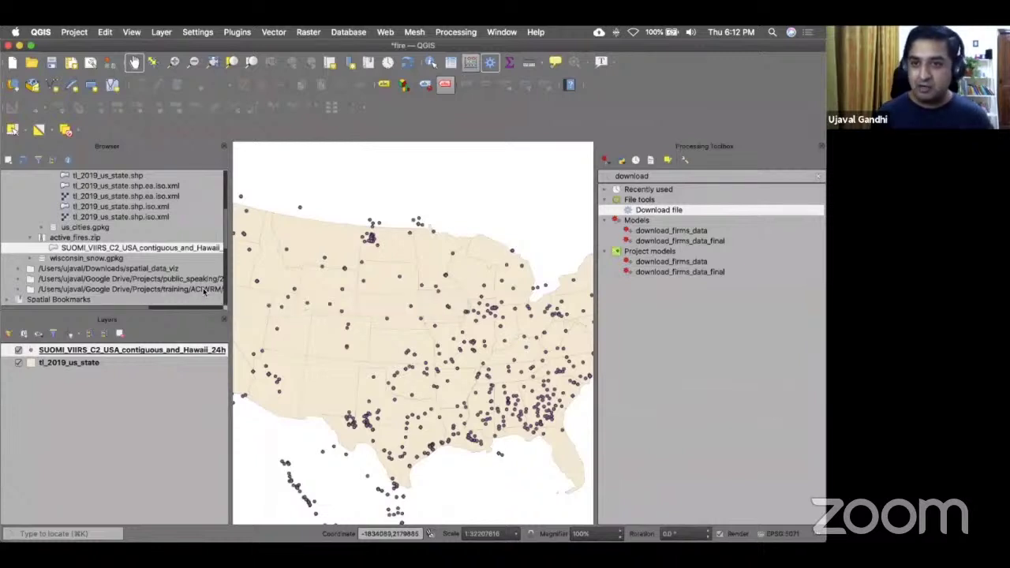
Step: Clear the toolbox search and open the project model download_firms_data for editing
left_click(819, 176)
double_click(637, 468)
right_click(649, 478)
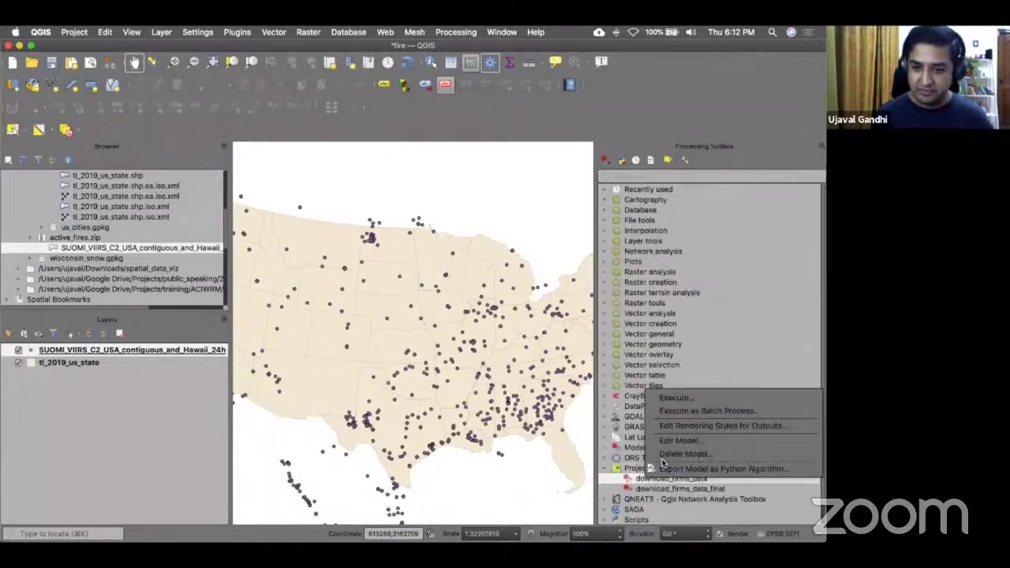
left_click(677, 440)
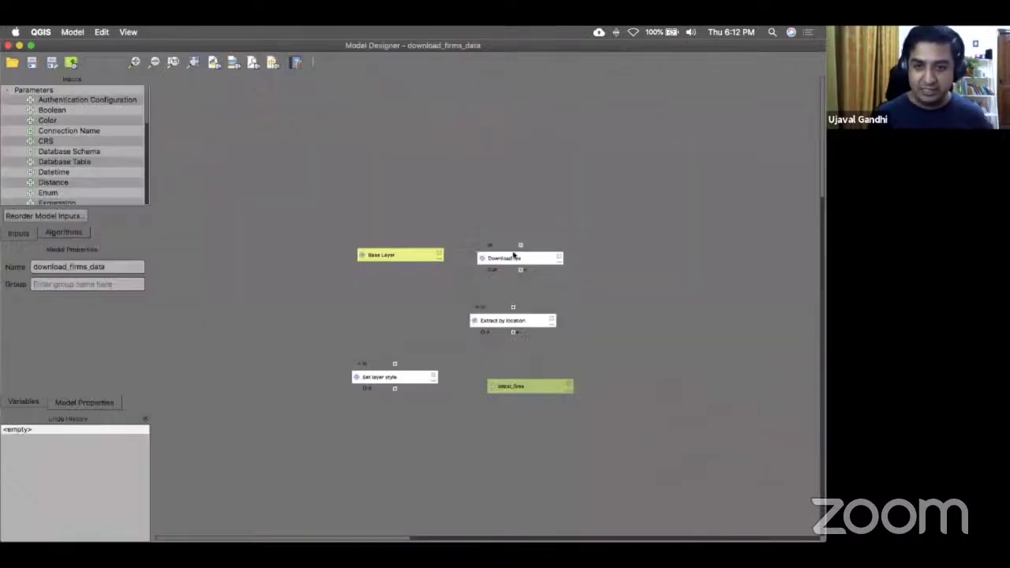
Step: Rearrange the Download file, Extract by location and Set layer style blocks higher in the model so their connections are clear
left_click_drag(515, 254, 524, 192)
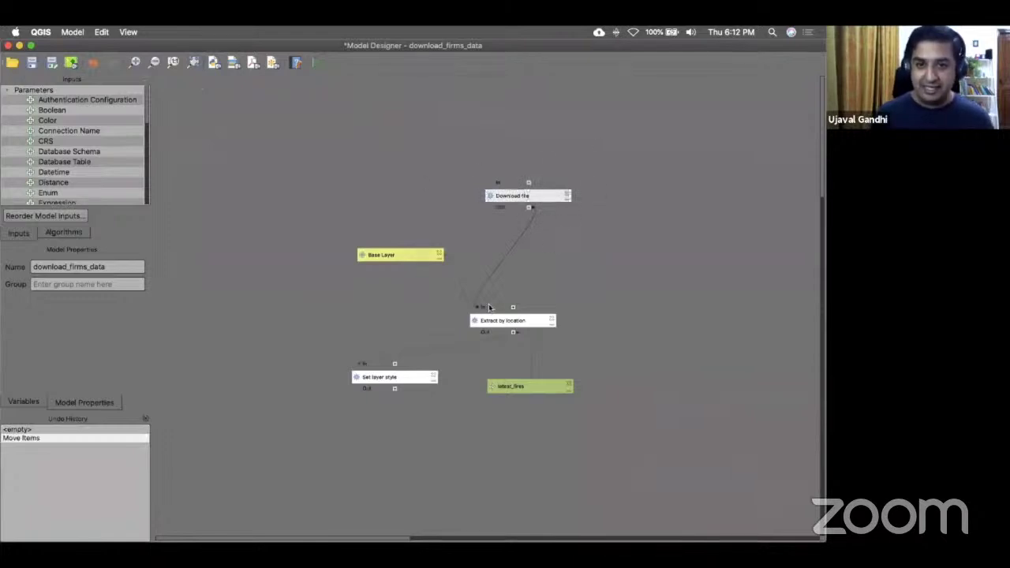
left_click_drag(514, 320, 543, 268)
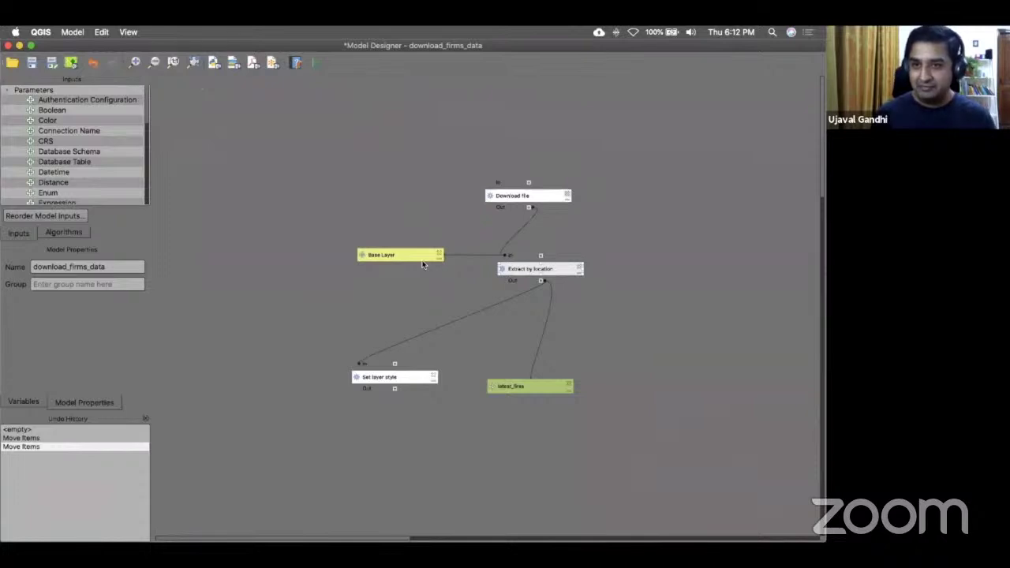
left_click_drag(414, 376, 442, 312)
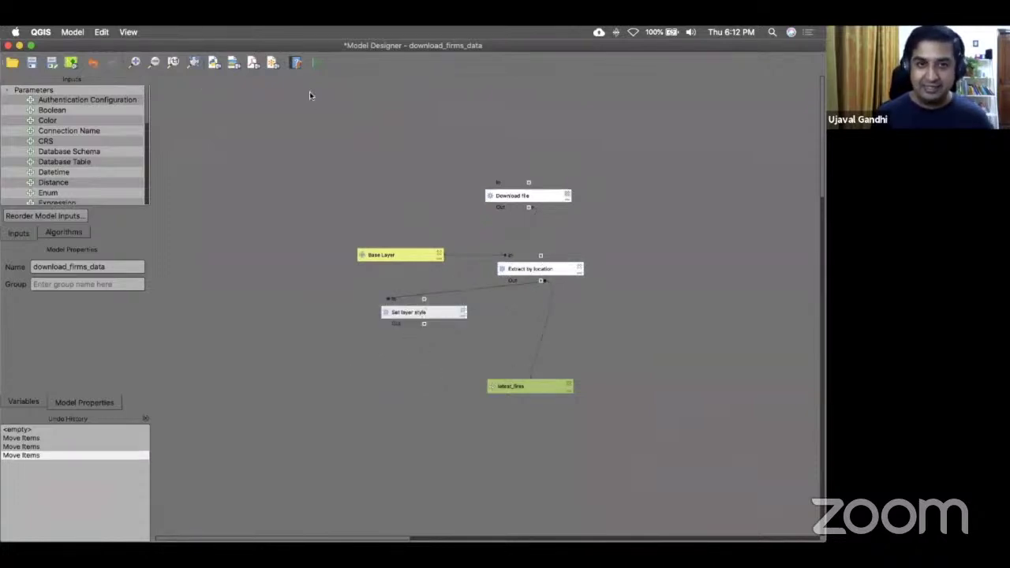
Step: Run the download_firms_data model with tl_2019_us_state as the base layer and close its dialog
left_click(314, 63)
left_click(812, 529)
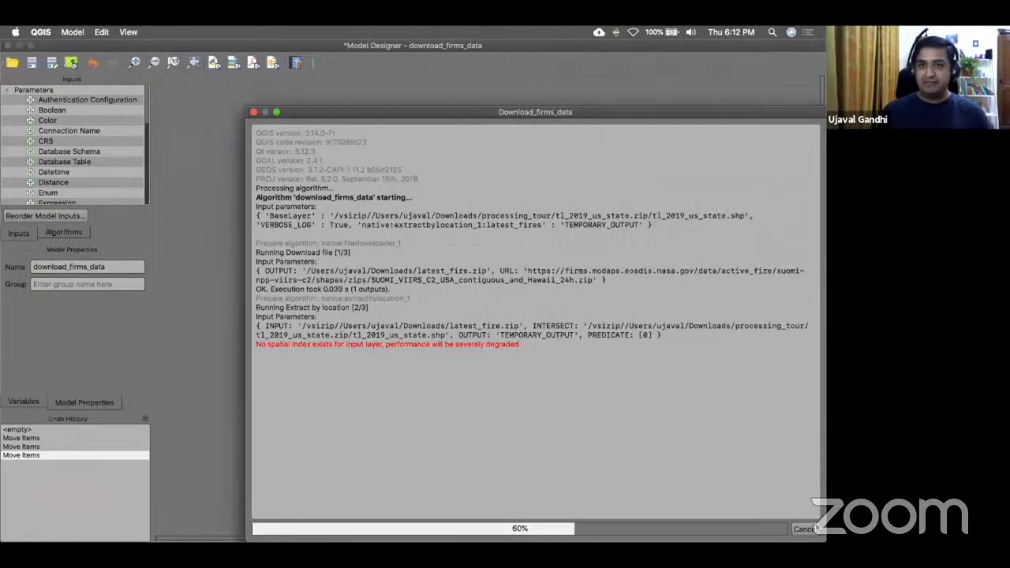
left_click(731, 529)
Step: Return to the main map window, compare the raw SUOMI_VIIRS fire layer with latest_fires by toggling it, and leave it hidden
key("super+Tab")
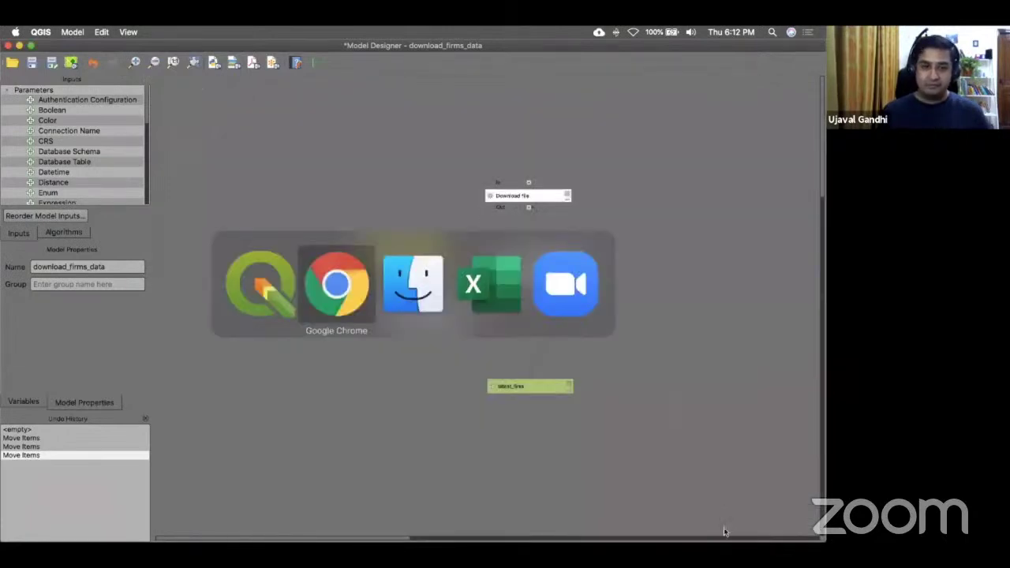
key("super+Tab")
key("super+grave")
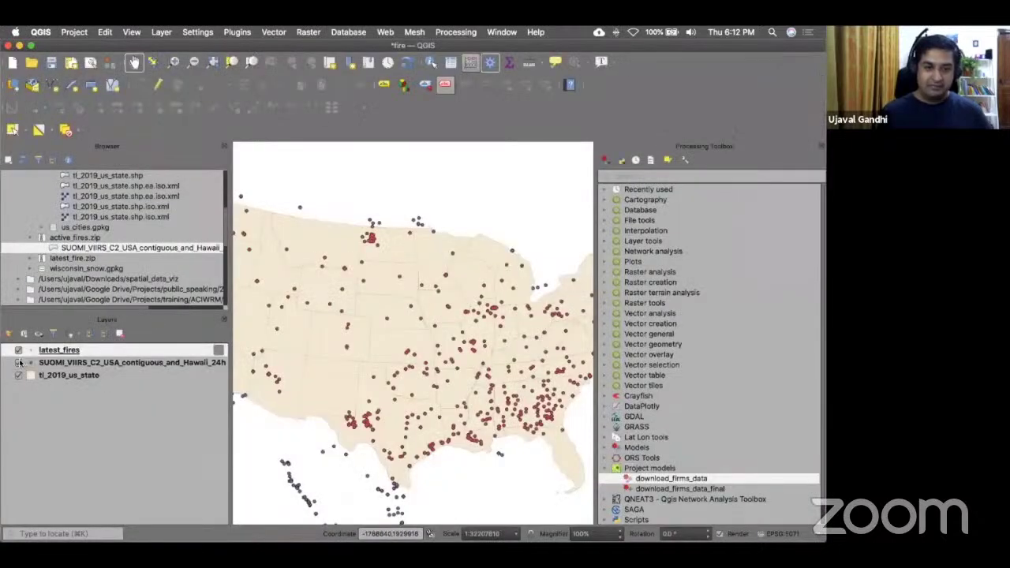
left_click(19, 362)
left_click(19, 362)
left_click(19, 362)
left_click(18, 362)
left_click(19, 362)
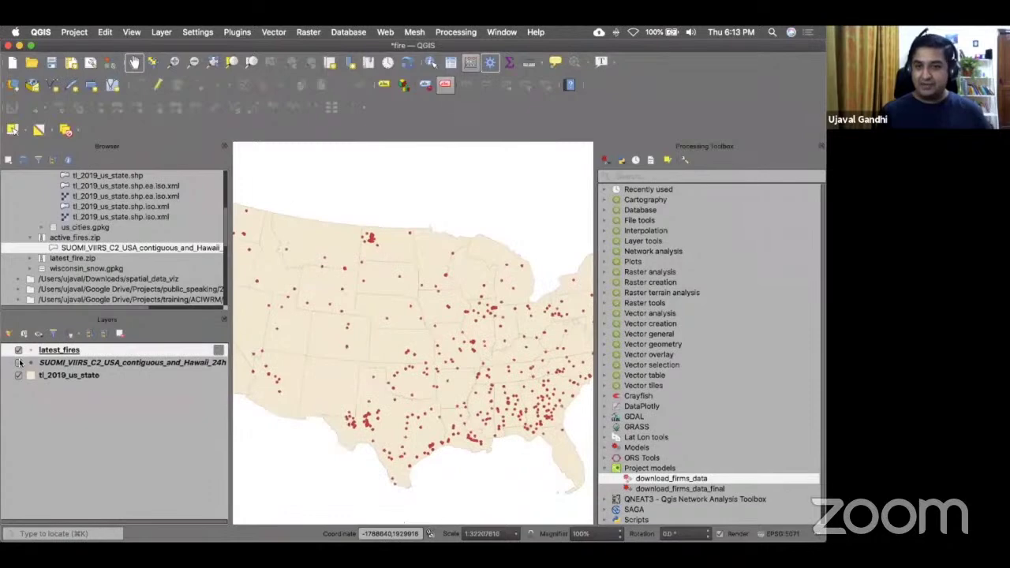
Step: Toggle the raw SUOMI_VIIRS fire layer once more and return to the algorithm list of the download_firms_data model
left_click(19, 362)
left_click(19, 362)
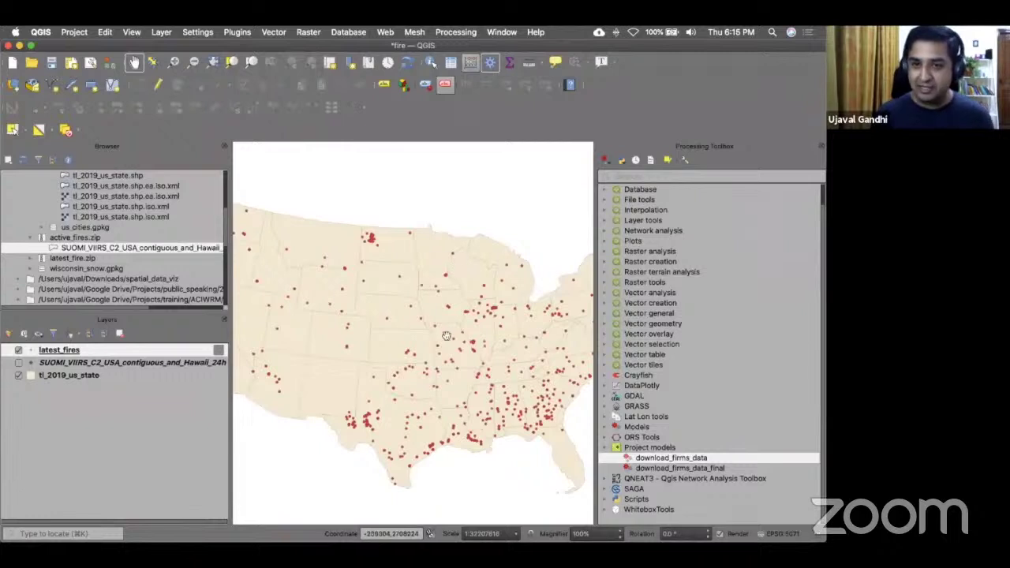
key("super+grave")
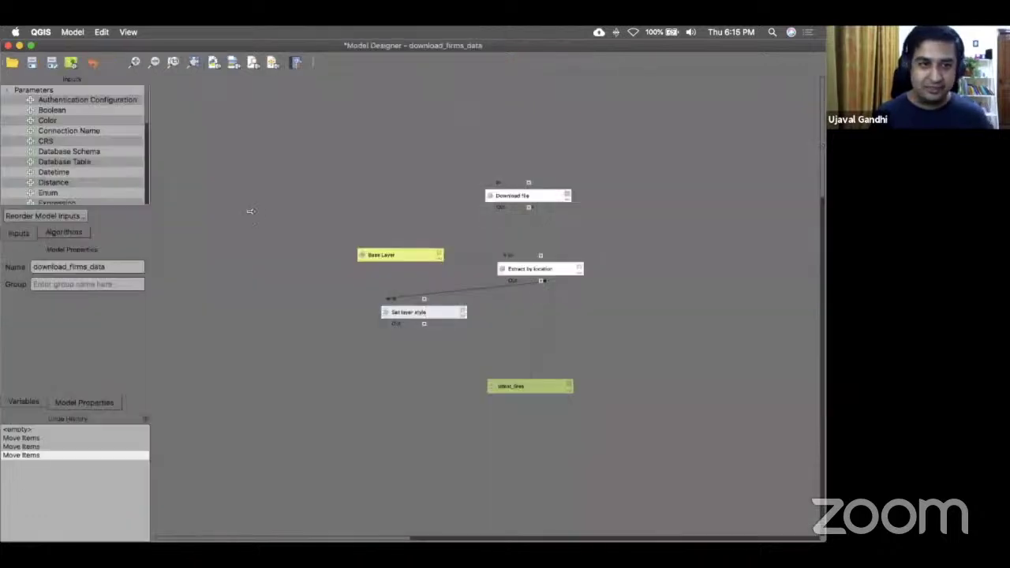
left_click(53, 91)
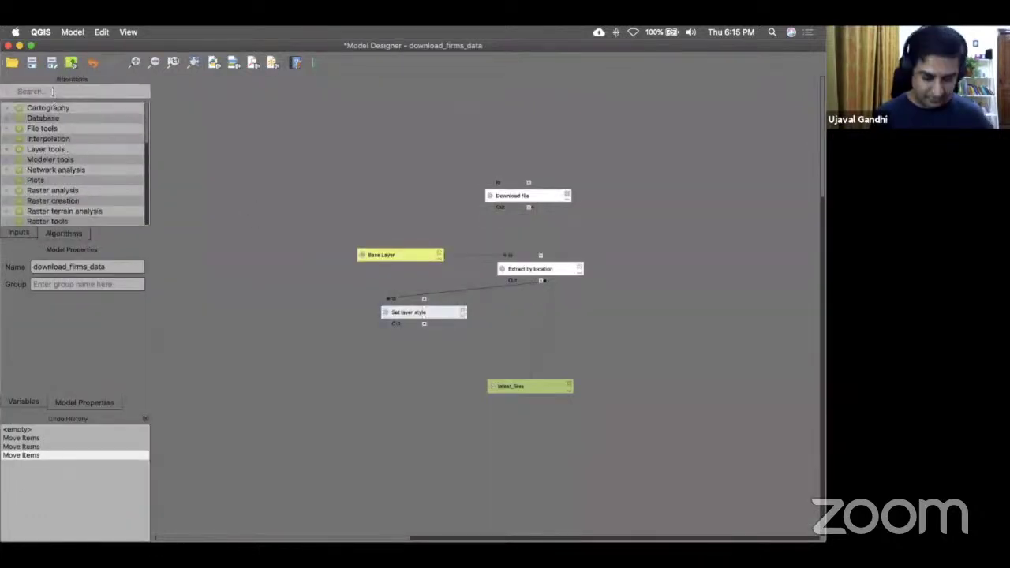
type("poi")
type("rt")
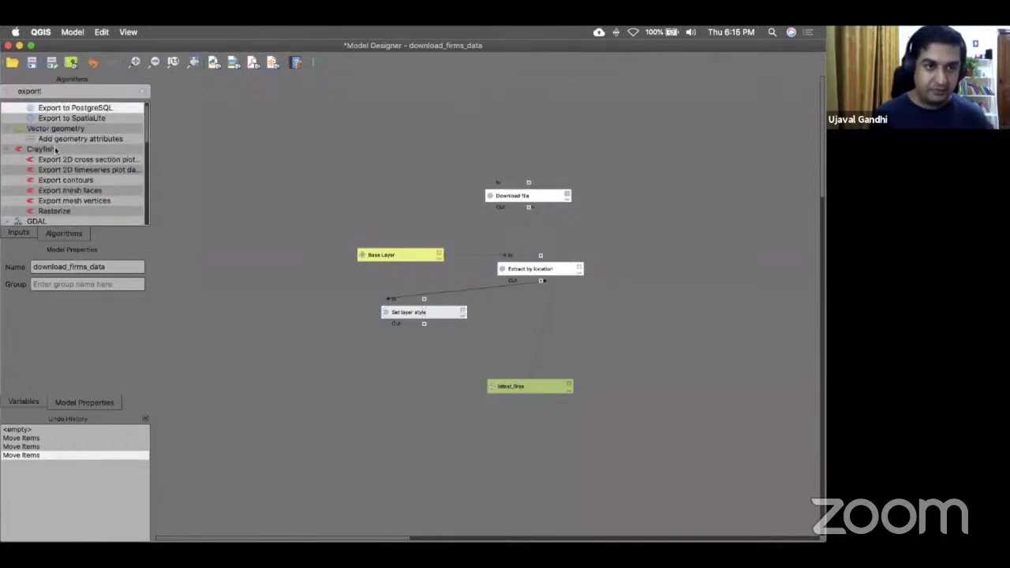
scroll(56, 148, "up", 1)
key("BackSpace")
key("BackSpace")
key("BackSpace")
key("BackSpace")
key("BackSpace")
key("BackSpace")
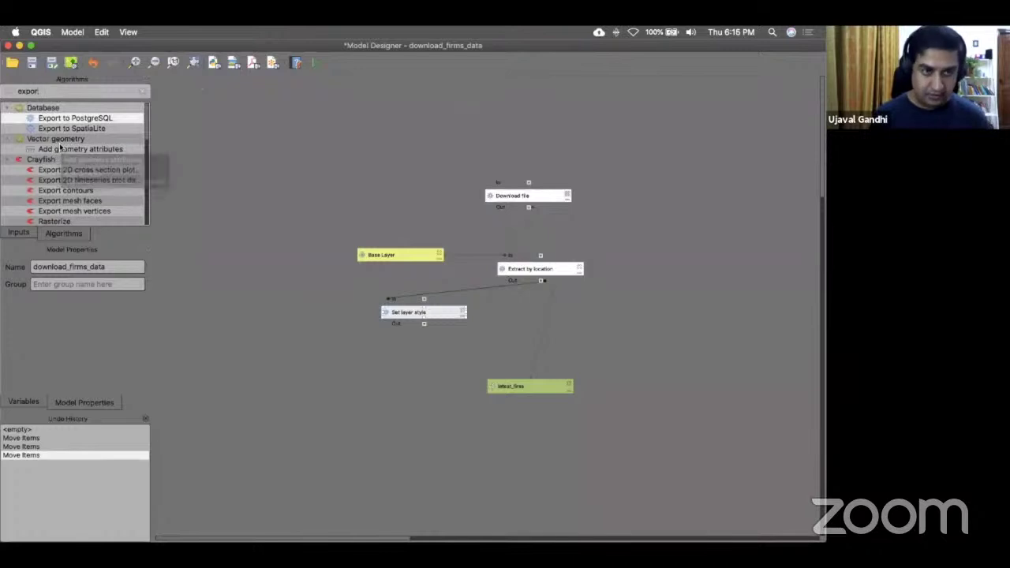
Step: Add the Export Layout As PDF script to the model, using the Extract by location output as the layer to add
type("pdf")
left_click_drag(61, 119, 464, 477)
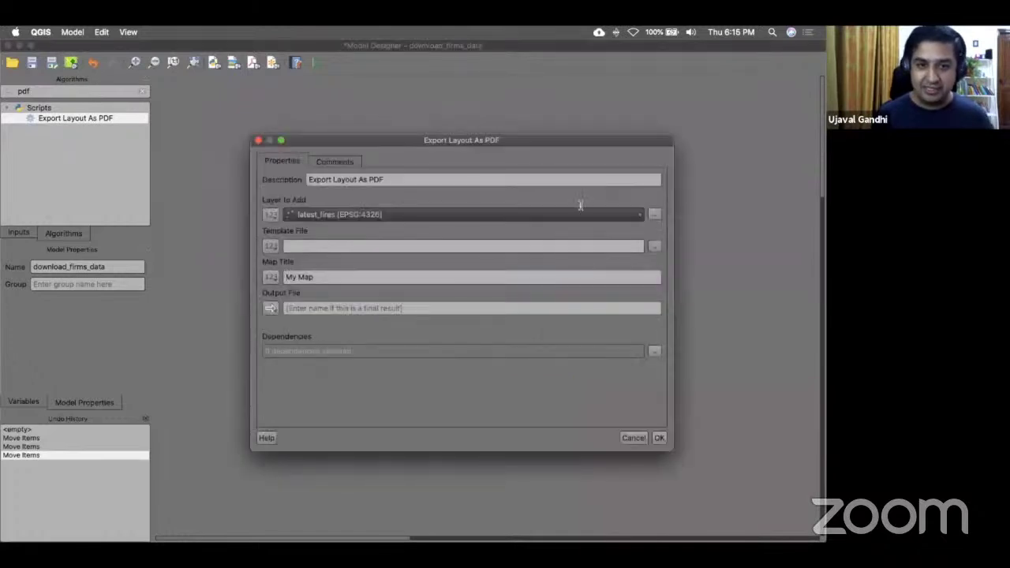
left_click(639, 215)
left_click(639, 216)
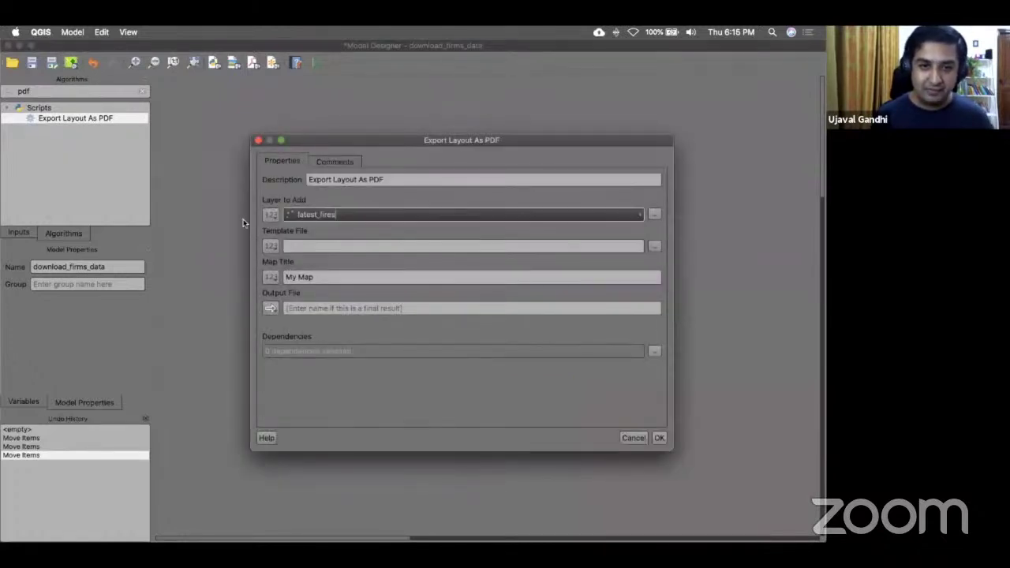
left_click(271, 215)
left_click(284, 270)
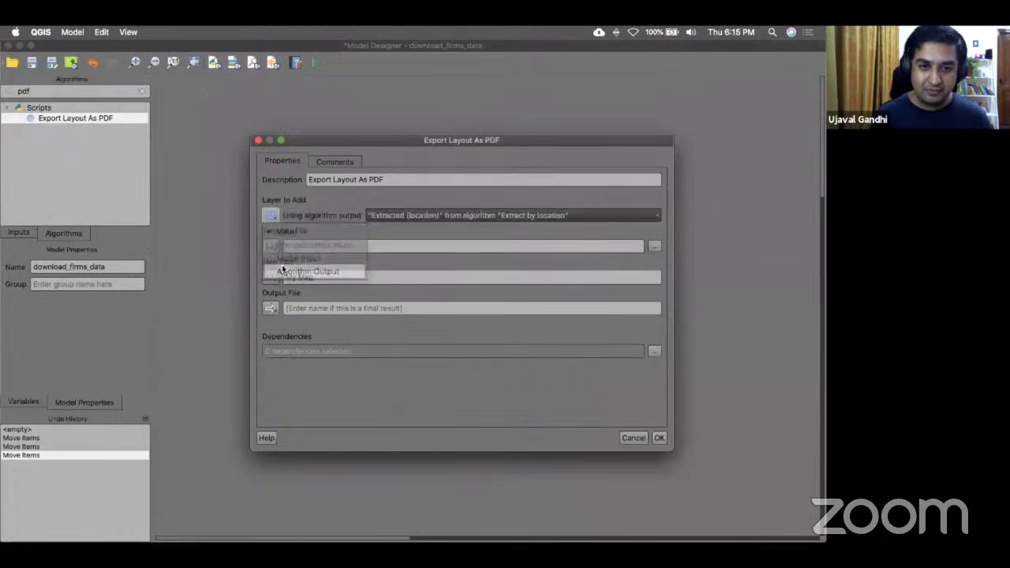
Step: Complete the PDF export settings with template map.qpt, map title Active Fires and firemap as the output name
left_click(653, 246)
double_click(420, 270)
triple_click(384, 274)
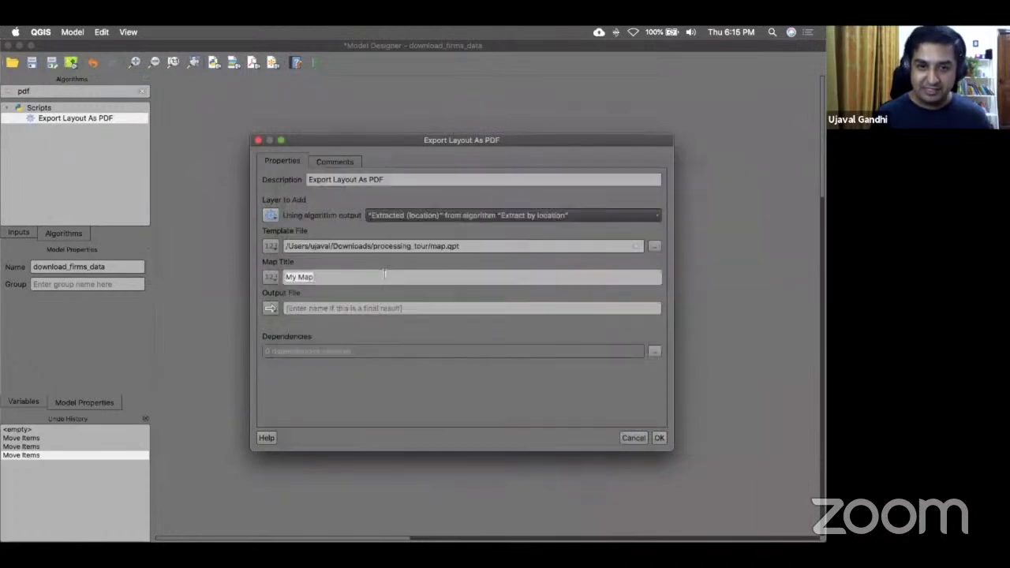
type("Active Fires")
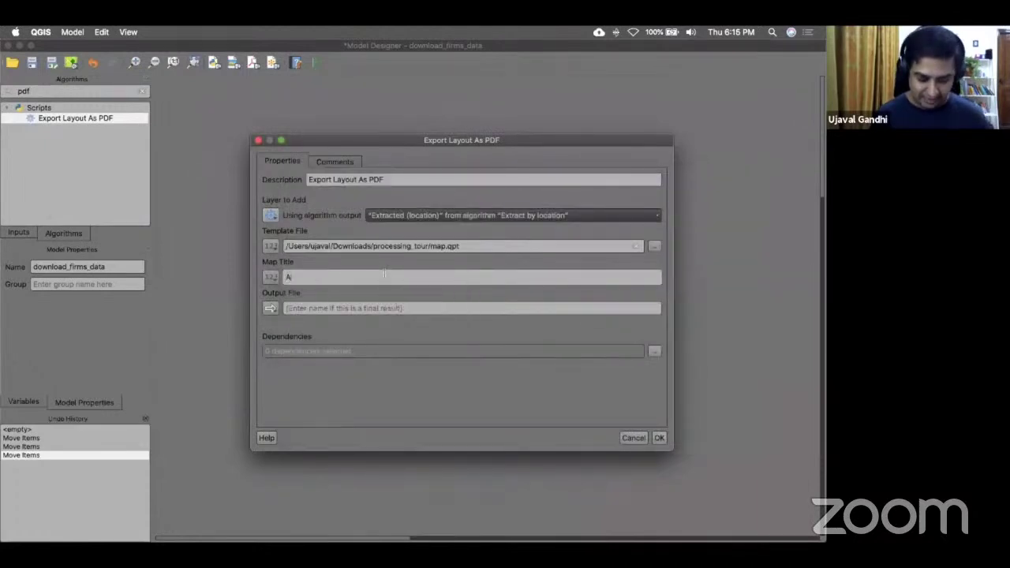
left_click(393, 307)
type("firemap")
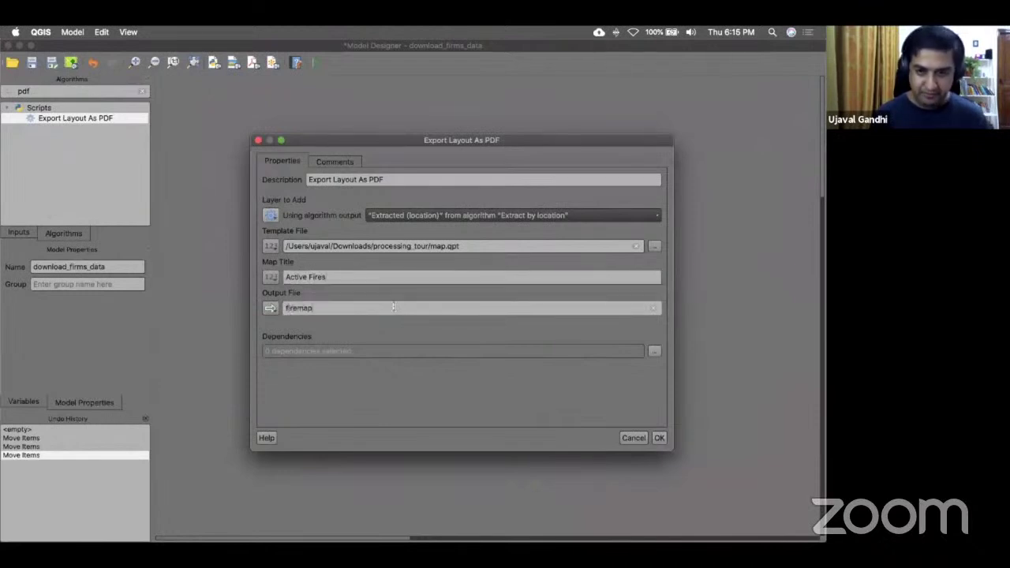
left_click(657, 438)
Step: Run the model on tl_2019_us_state, saving the firemap output as firemap.pdf in Downloads
left_click(314, 63)
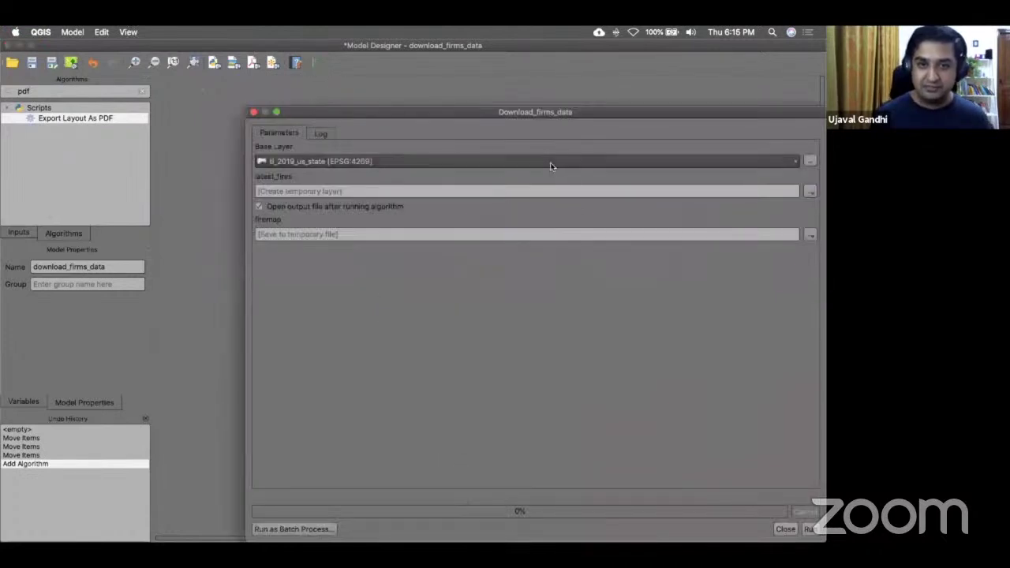
left_click(803, 235)
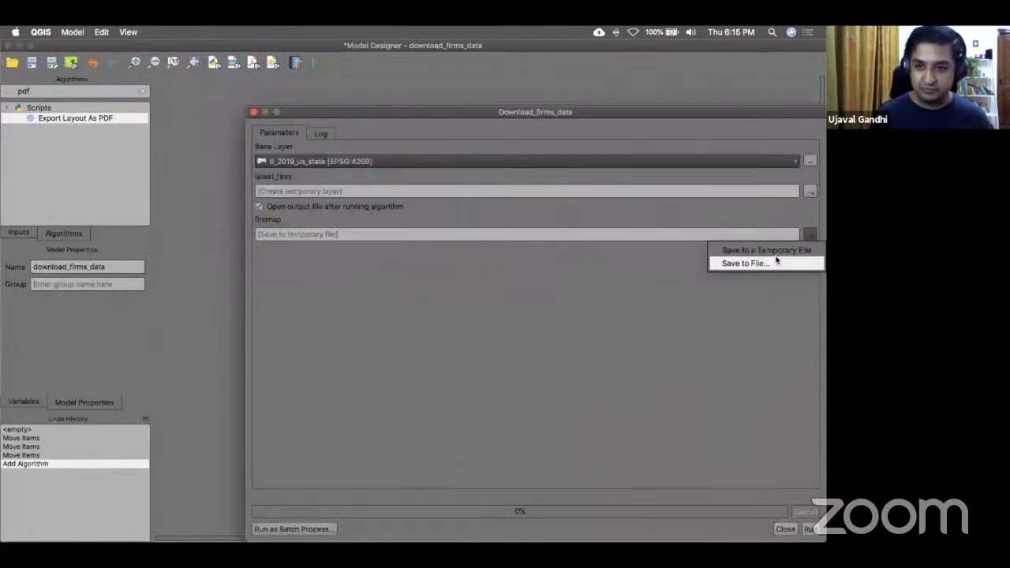
left_click(757, 261)
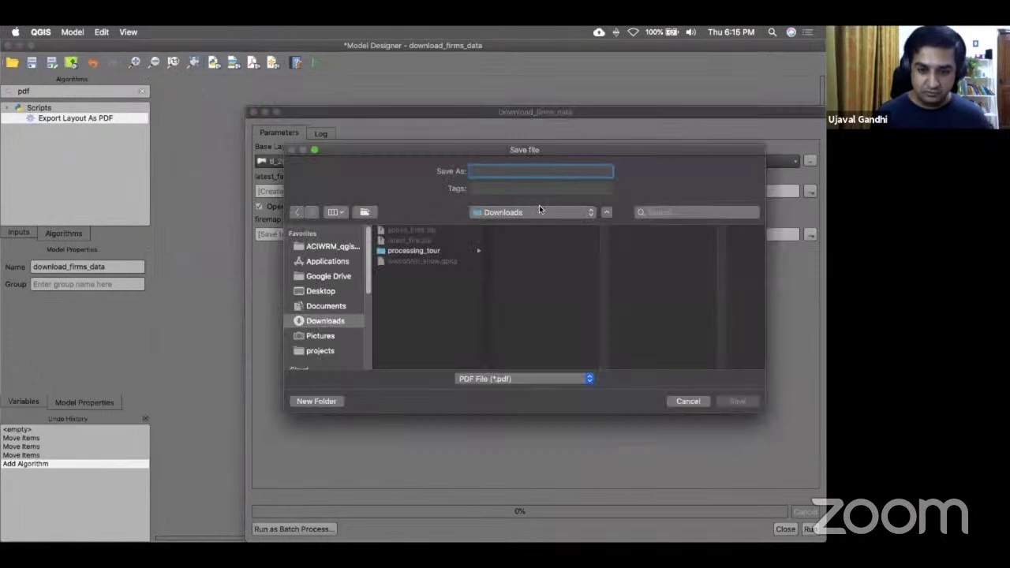
type("firem")
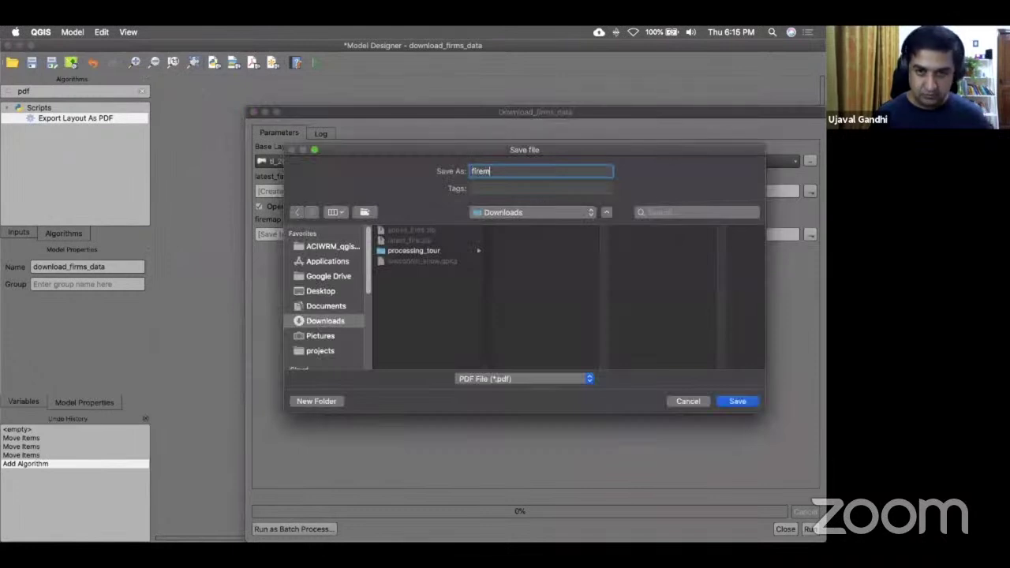
type("ap.pdf")
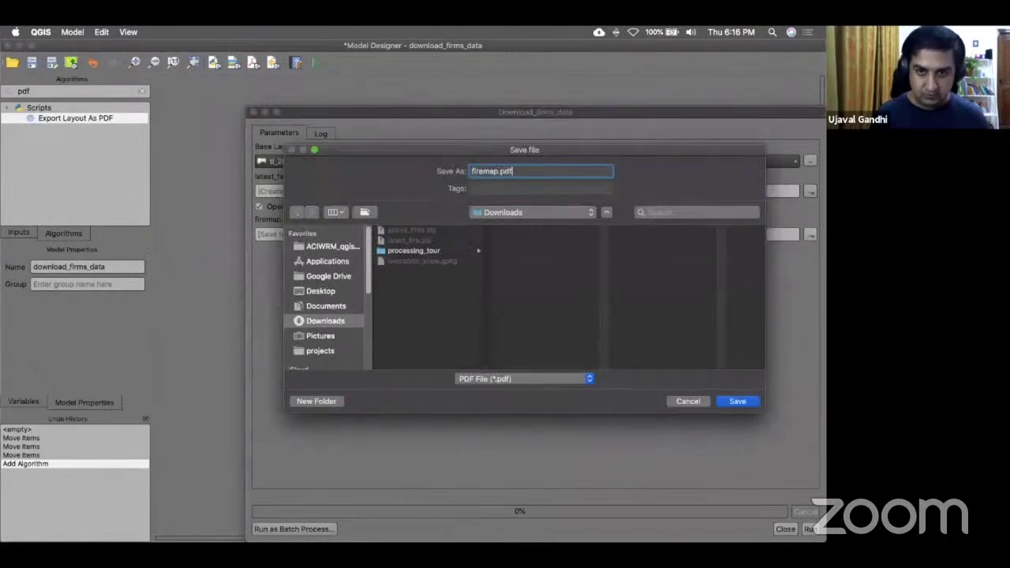
left_click(737, 401)
left_click(807, 527)
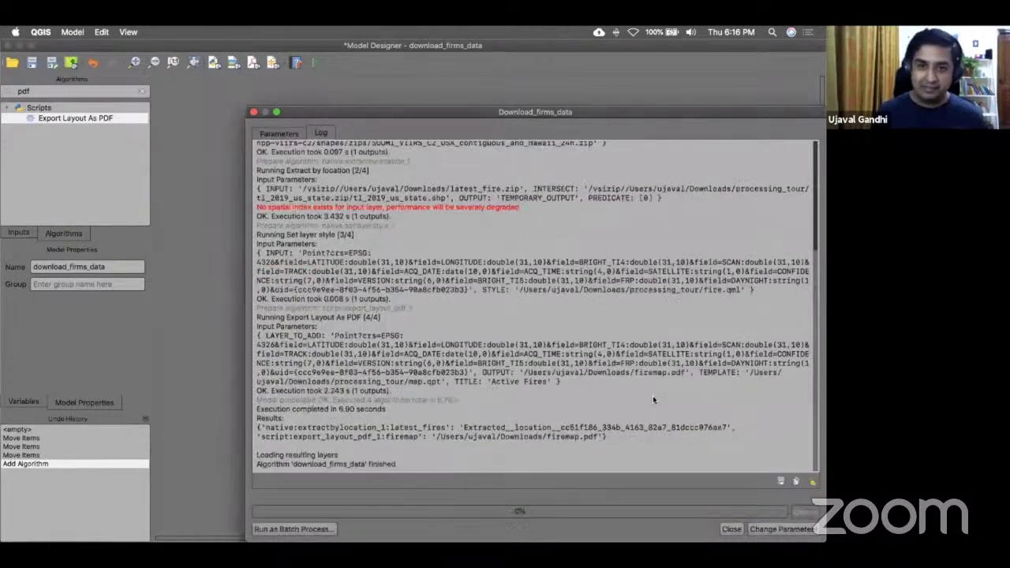
Step: Switch to Finder and open firemap.pdf from the Downloads folder to examine the exported map
key("super+Tab")
key("super+Tab")
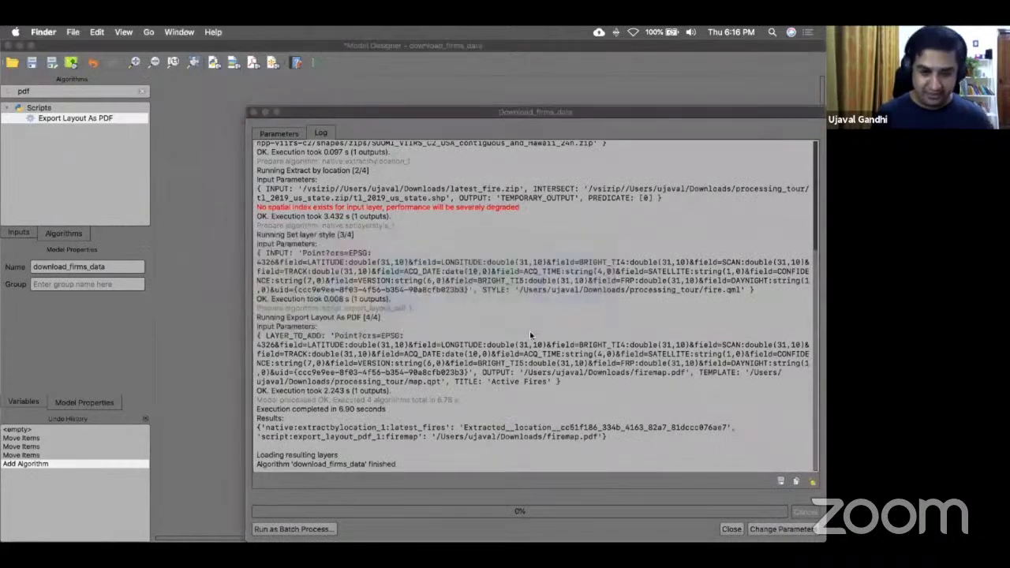
key("super+n")
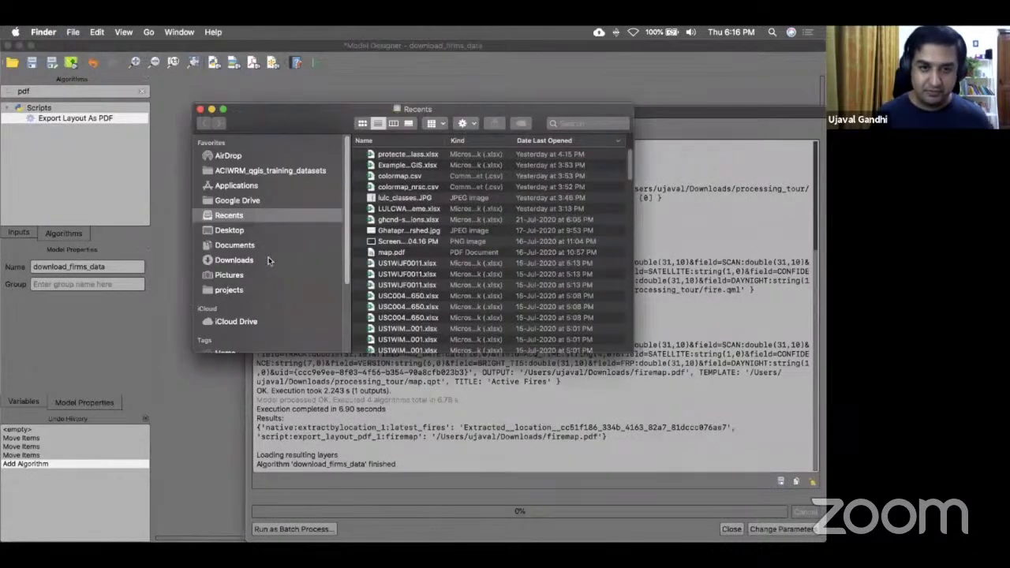
left_click(237, 260)
double_click(397, 155)
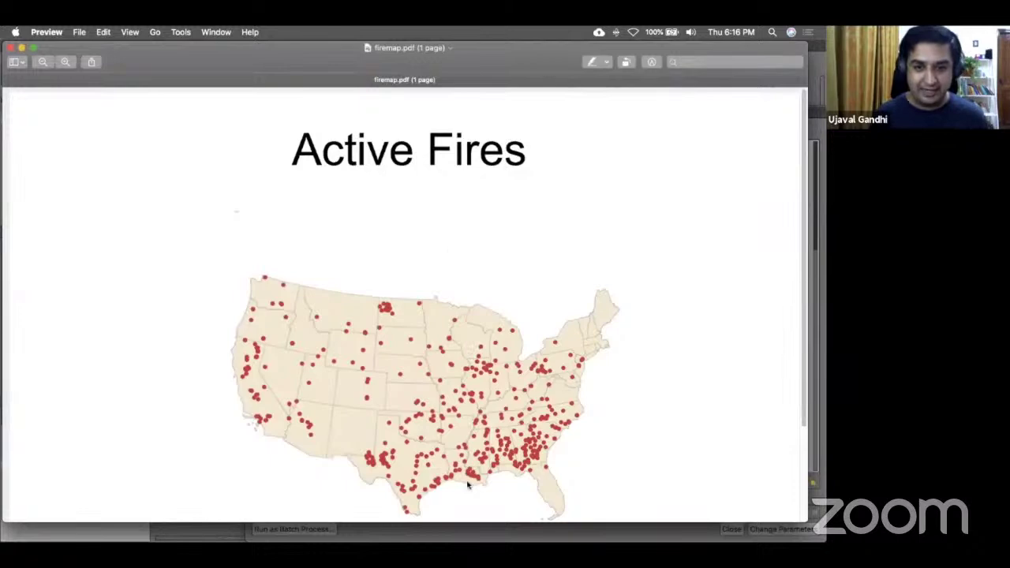
Step: Return to QGIS and close the model's run dialog and the model designer without saving the model
key("super+Tab")
key("super+Tab")
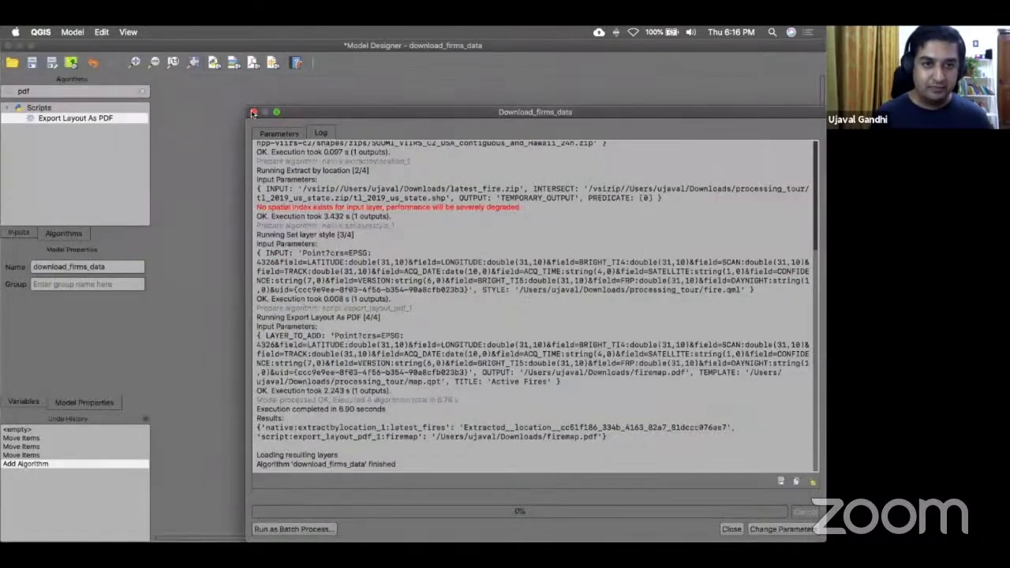
left_click(253, 112)
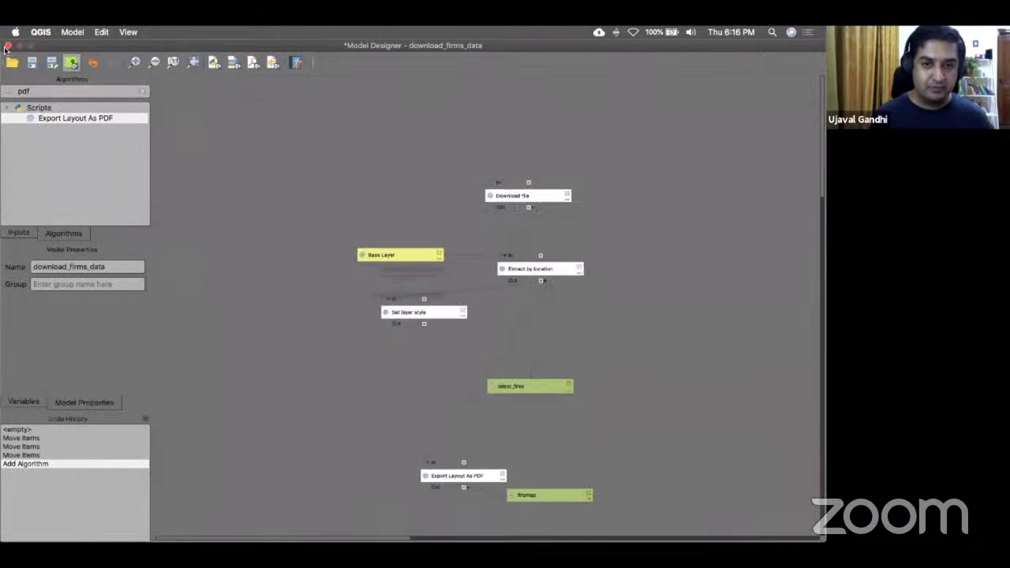
left_click(8, 46)
left_click(418, 300)
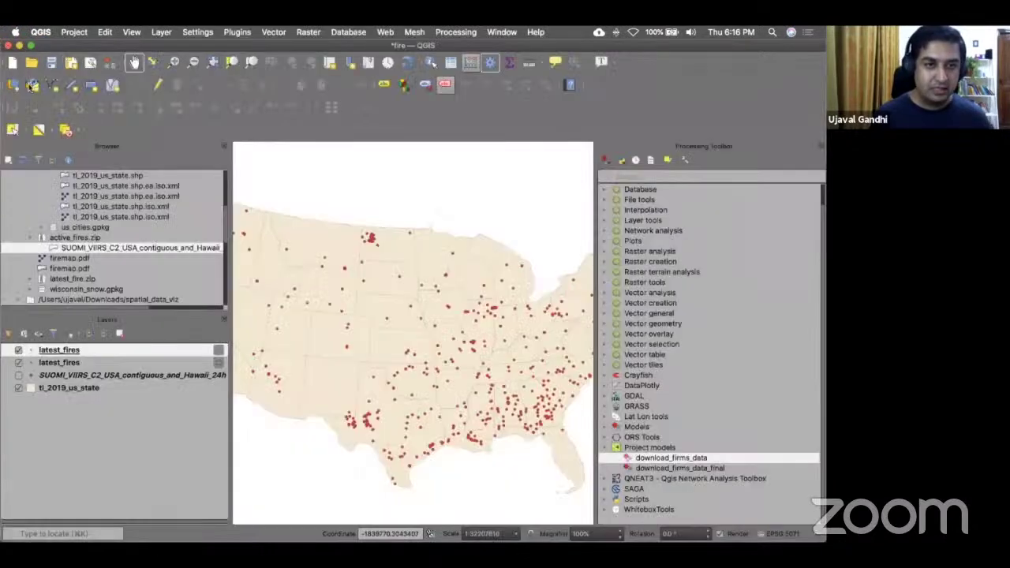
Step: Close the fire project without saving its changes
left_click(8, 45)
left_click(506, 309)
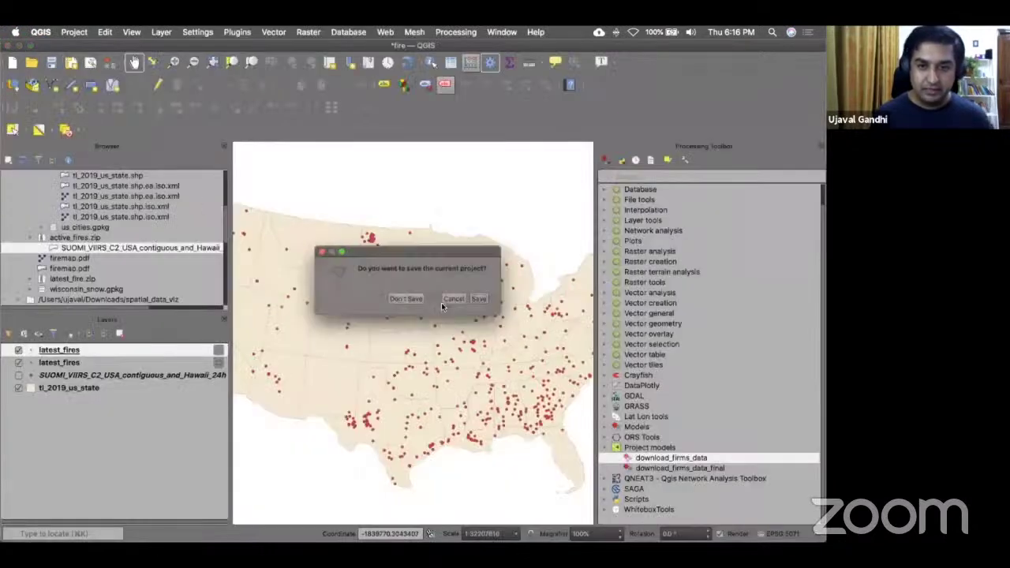
left_click(412, 301)
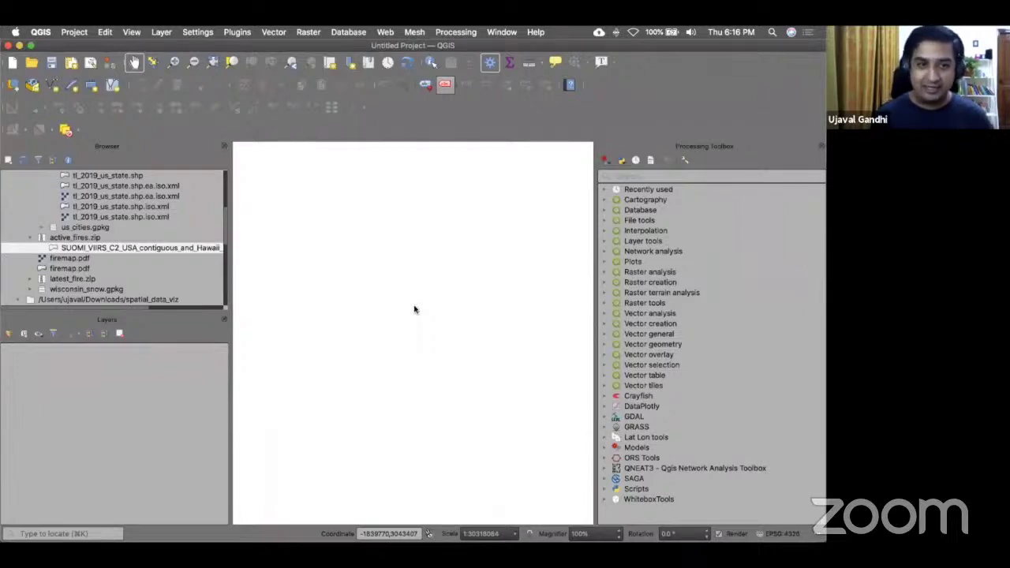
Step: Add the san_francisco_stations layer from bart.gpkg in the processing_tour folder to the empty project
scroll(142, 240, "up", 5)
double_click(95, 239)
left_click(98, 248)
left_click_drag(98, 248, 168, 361)
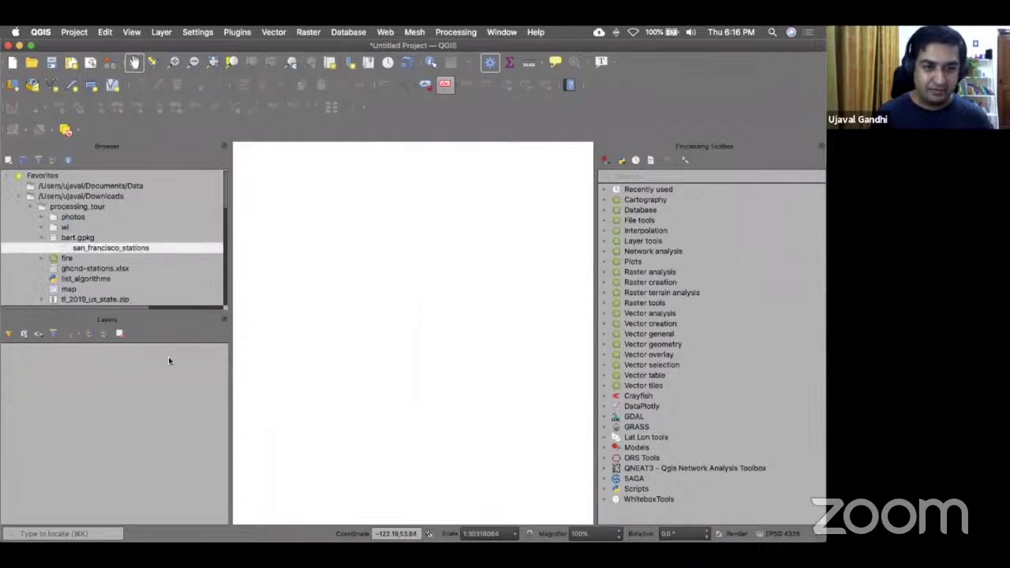
Step: Add the OSM Standard basemap from QuickMapServices beneath the stations
left_click(385, 32)
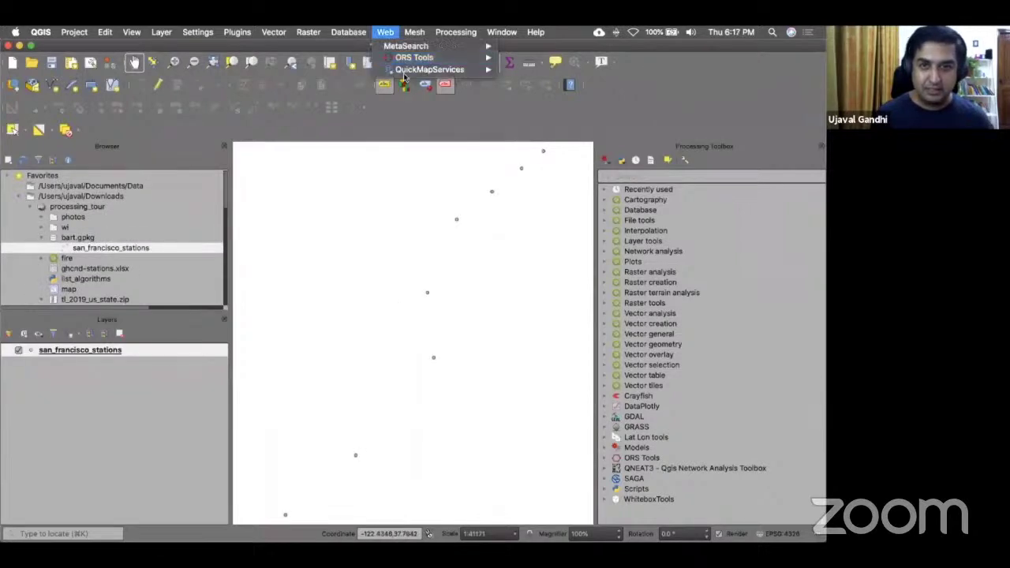
mouse_move(406, 73)
mouse_move(604, 407)
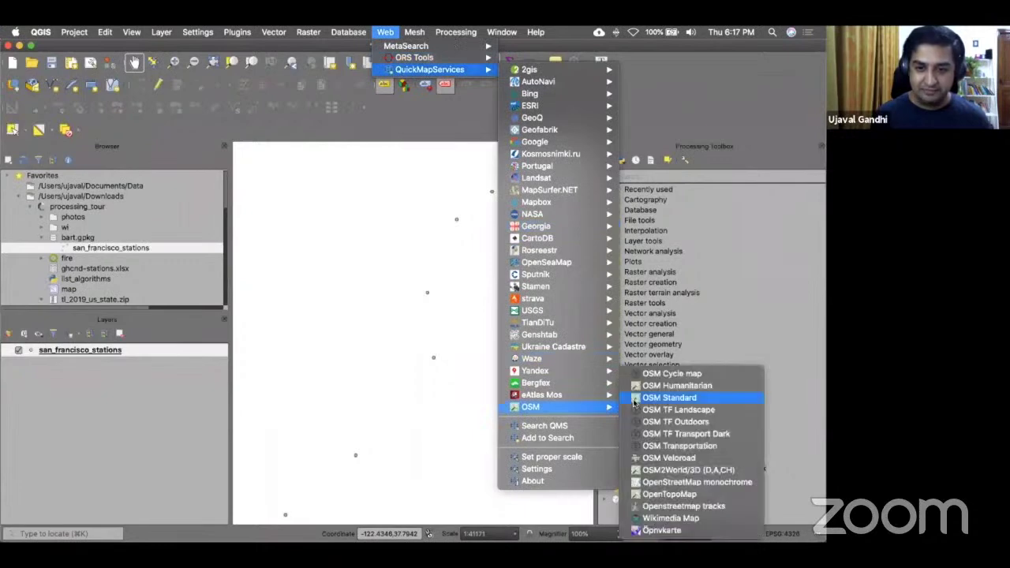
left_click(635, 399)
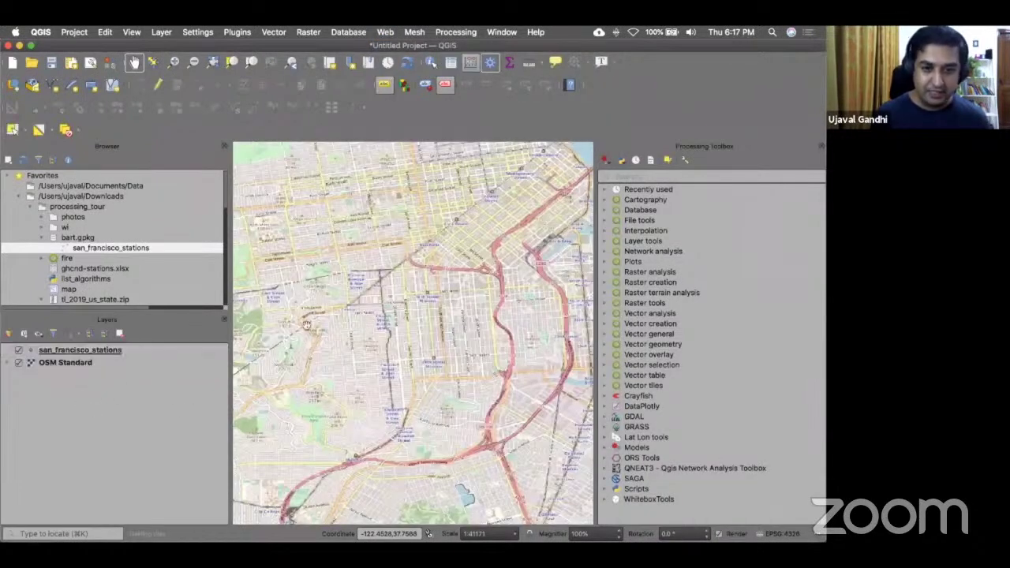
Step: Examine the San Francisco stations with the OSM Standard basemap hidden and shown, leaving the basemap visible
scroll(305, 325, "down", 1)
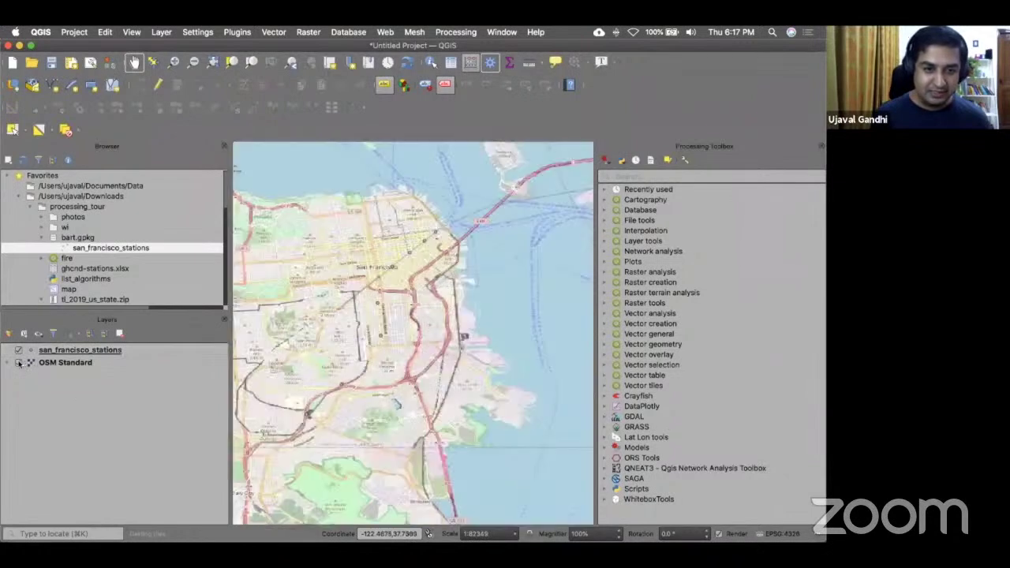
left_click(18, 362)
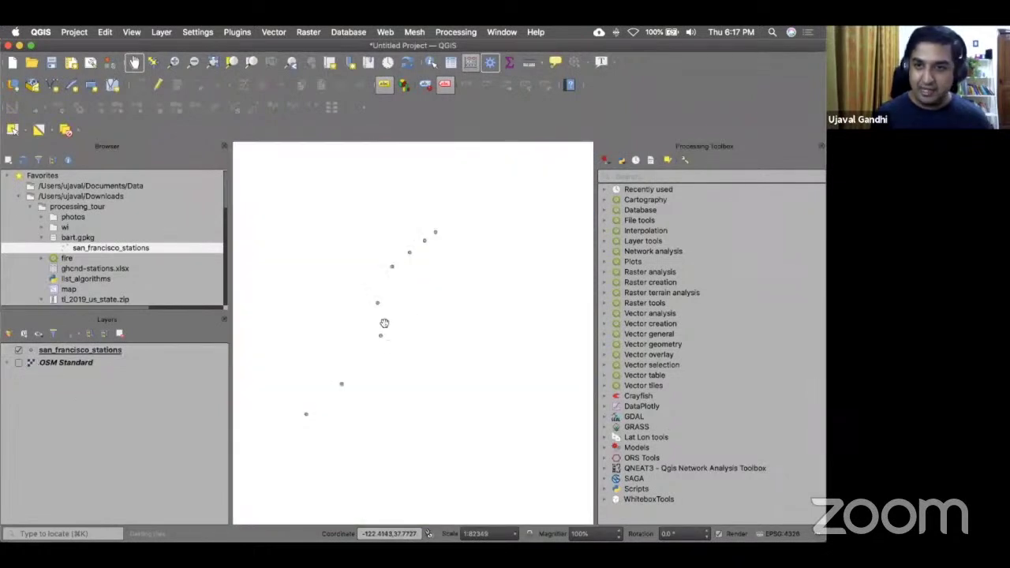
left_click(18, 362)
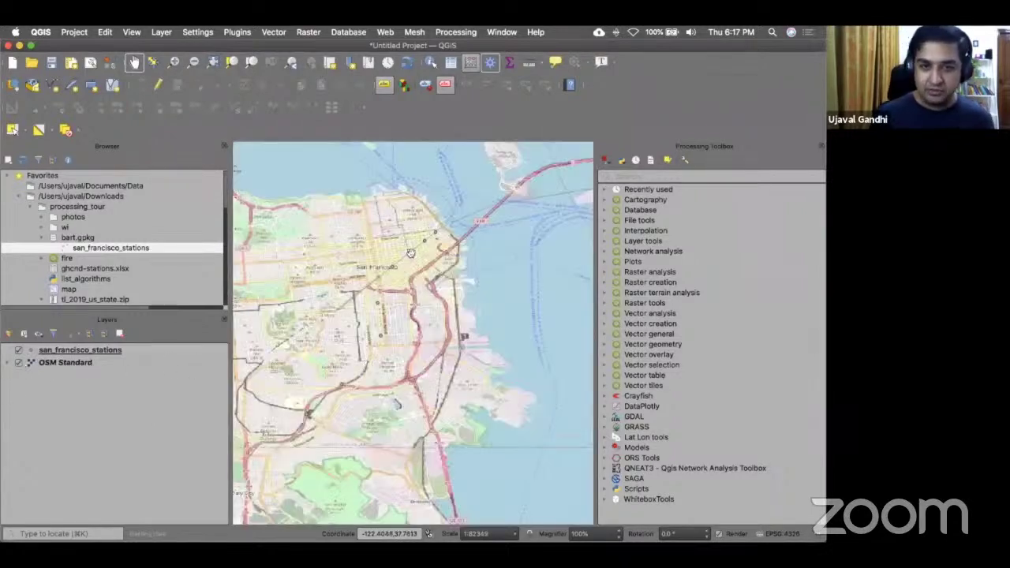
scroll(410, 252, "up", 2)
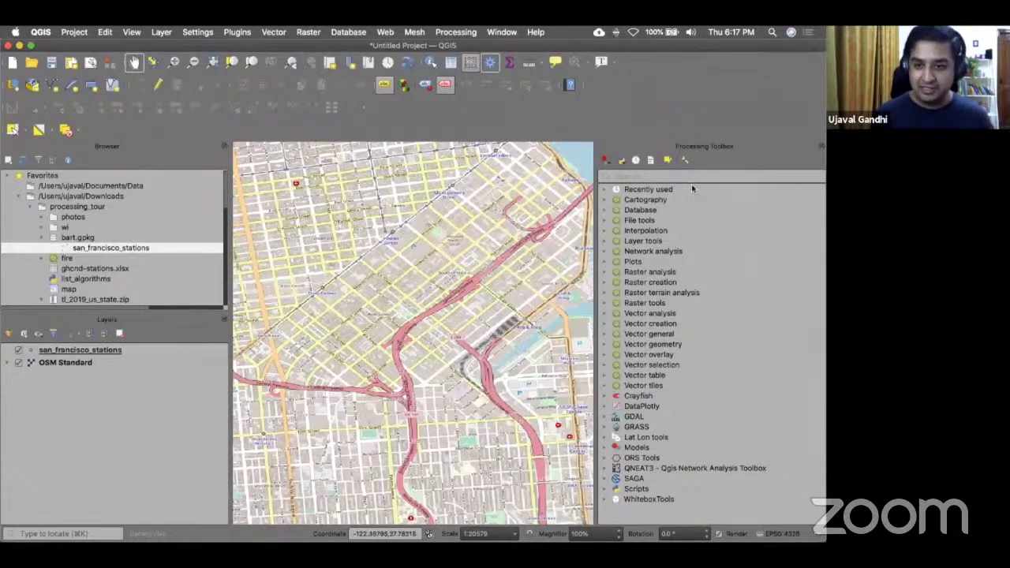
Step: Set up ORS Tools' Isochrones From Layer for san_francisco_stations with ID field fid, travel mode foot-walking and a time range of 15 minutes
double_click(654, 459)
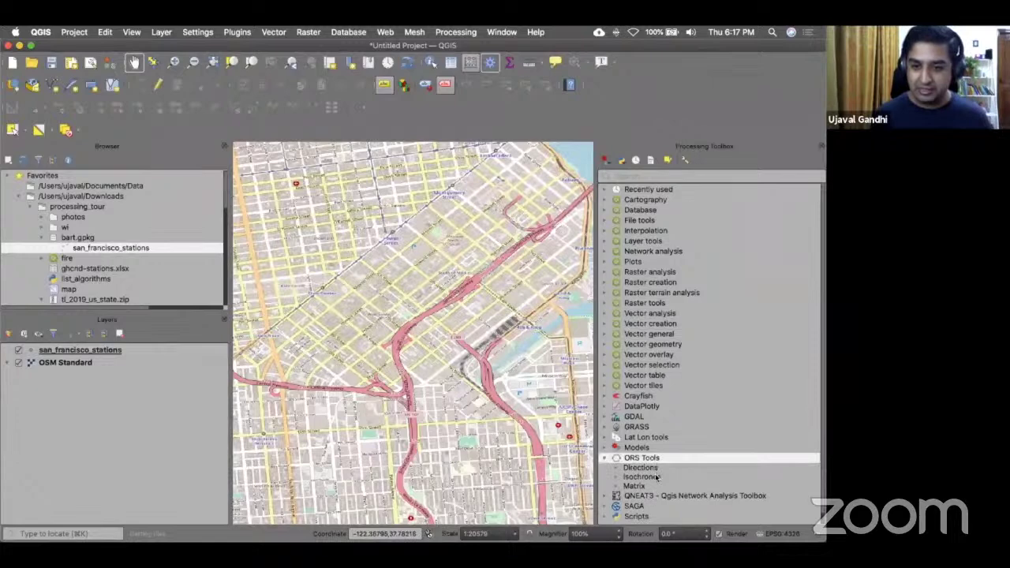
double_click(657, 476)
double_click(694, 486)
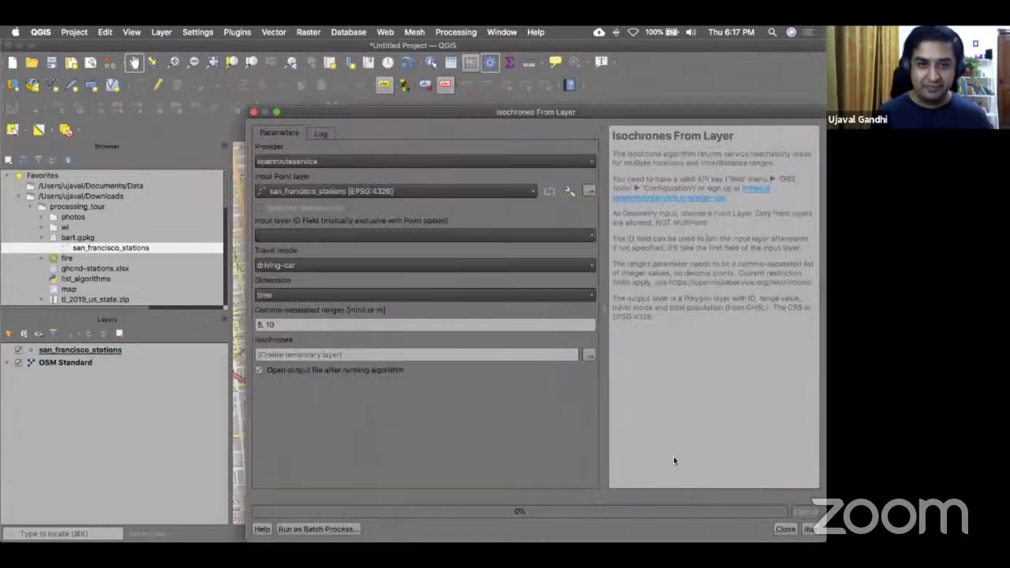
left_click(476, 235)
left_click(477, 244)
left_click(476, 265)
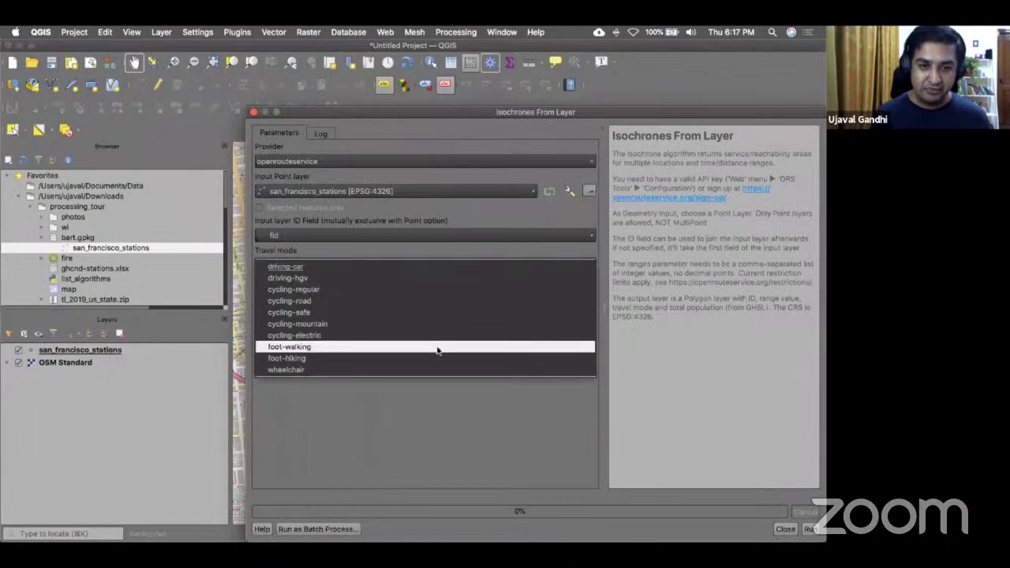
left_click(438, 350)
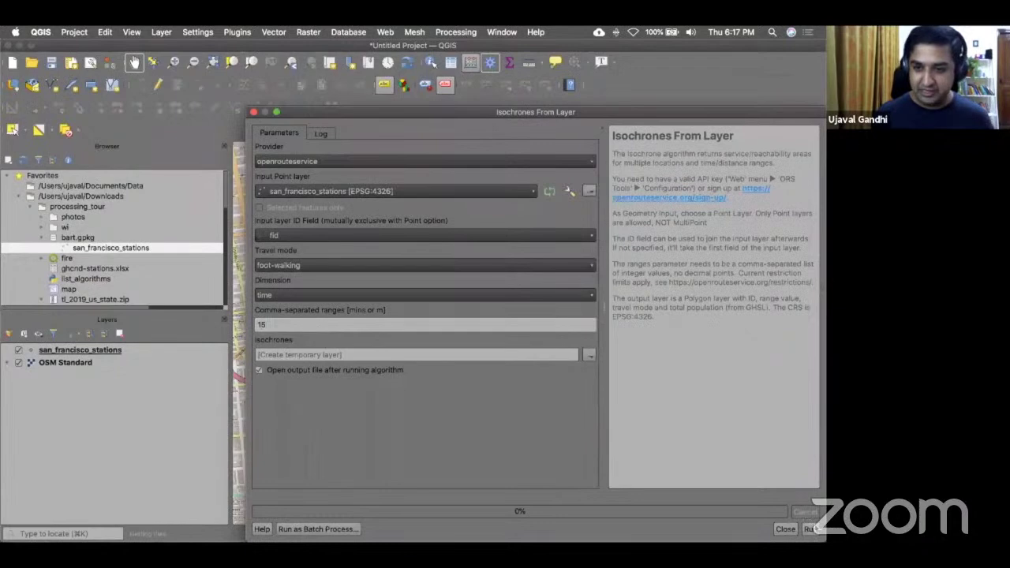
Step: Run the isochrone calculation, close its dialog and view the resulting walking areas around the stations
left_click(808, 528)
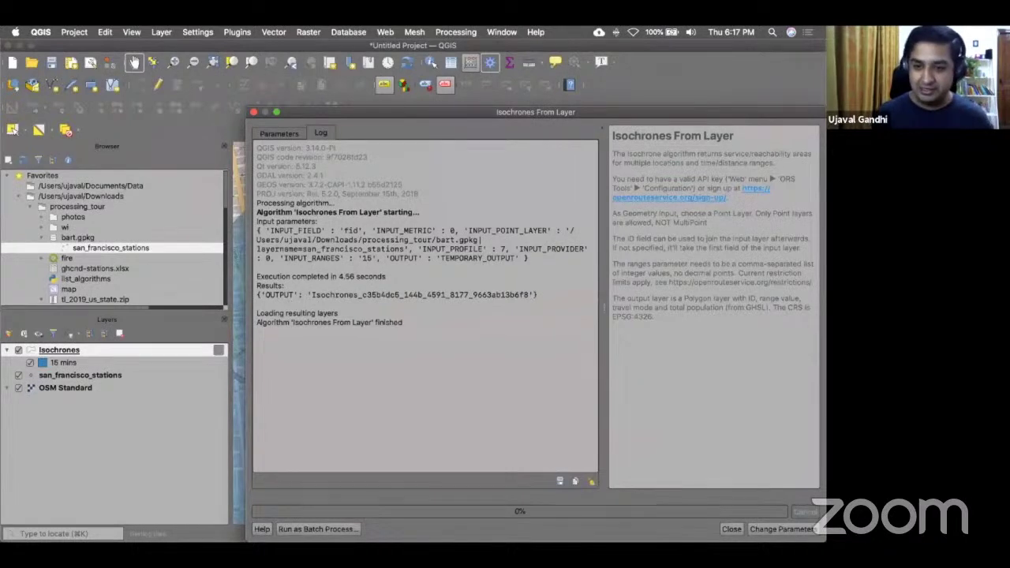
left_click(731, 529)
scroll(439, 343, "down", 2)
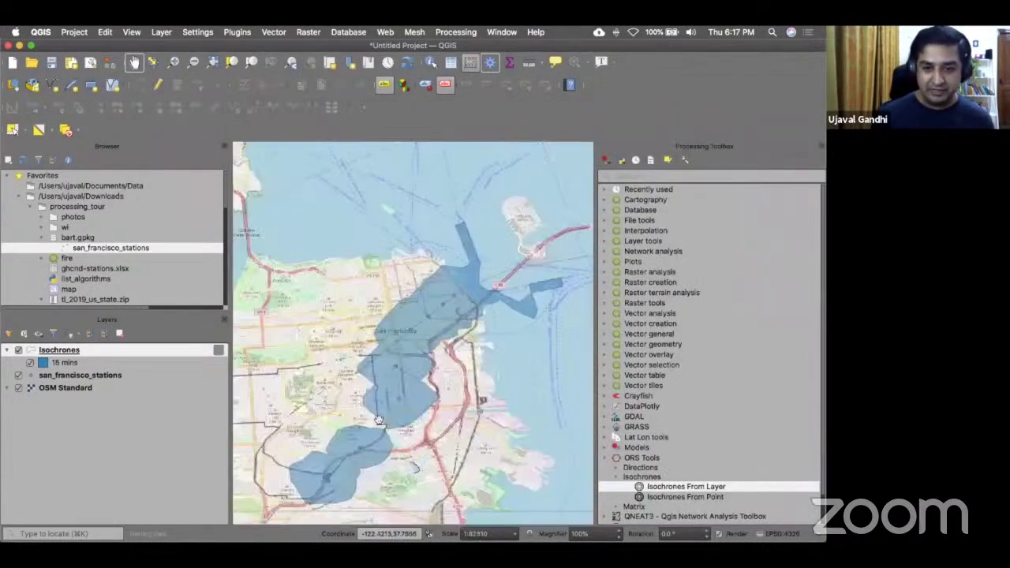